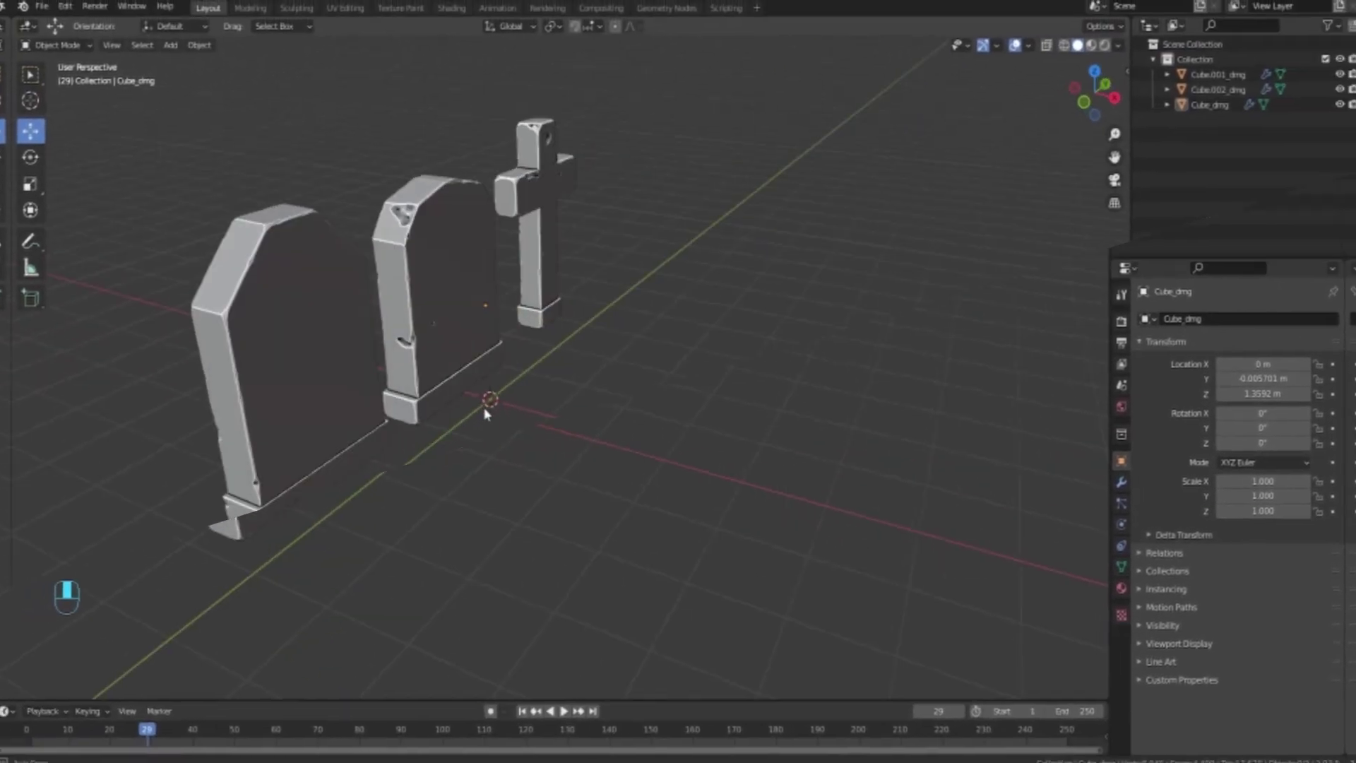
# Examine the three damaged gravestone models from the front, side and close up
pyautogui.moveTo(743, 350); pyautogui.dragTo(515, 405, button='middle')
pyautogui.keyDown('shift'); pyautogui.moveTo(679, 498); pyautogui.dragTo(586, 438, button='middle'); pyautogui.keyUp('shift')
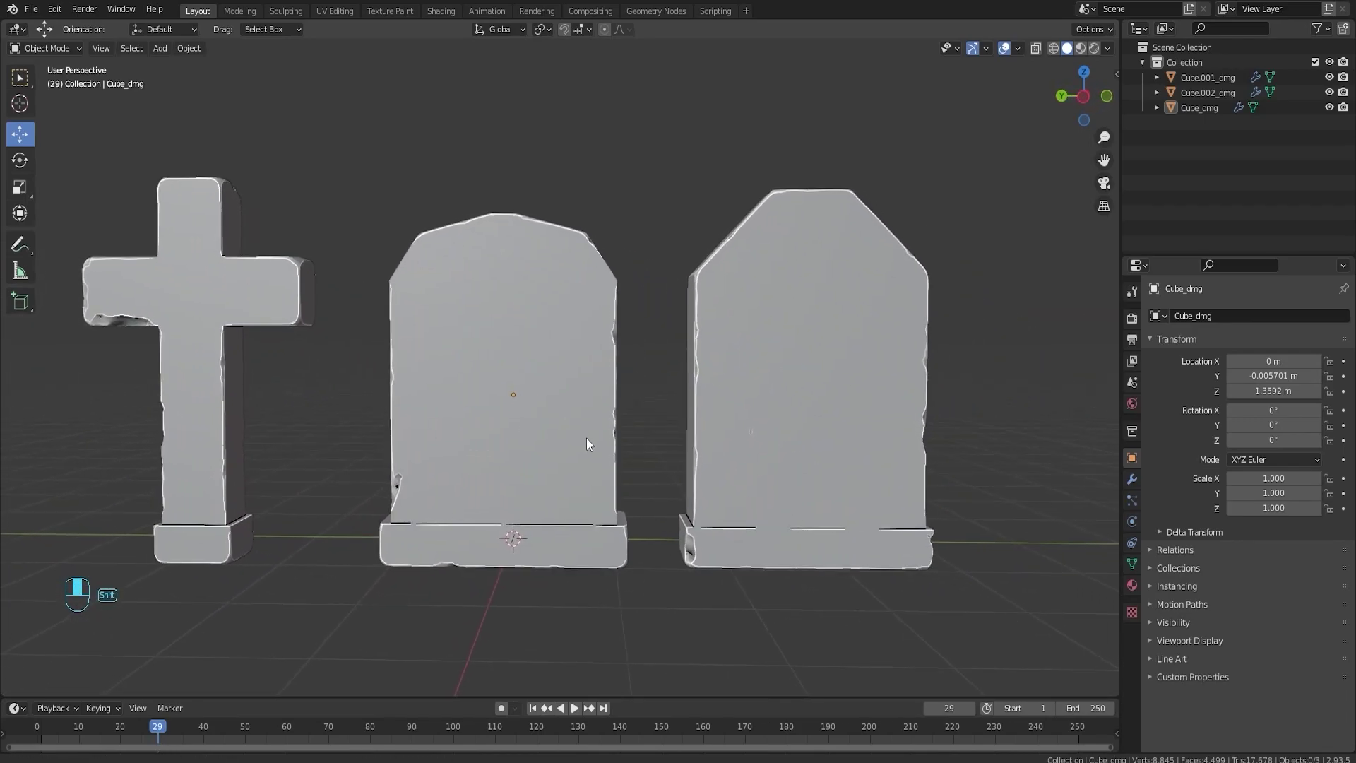
pyautogui.moveTo(507, 404); pyautogui.dragTo(538, 376, button='middle')
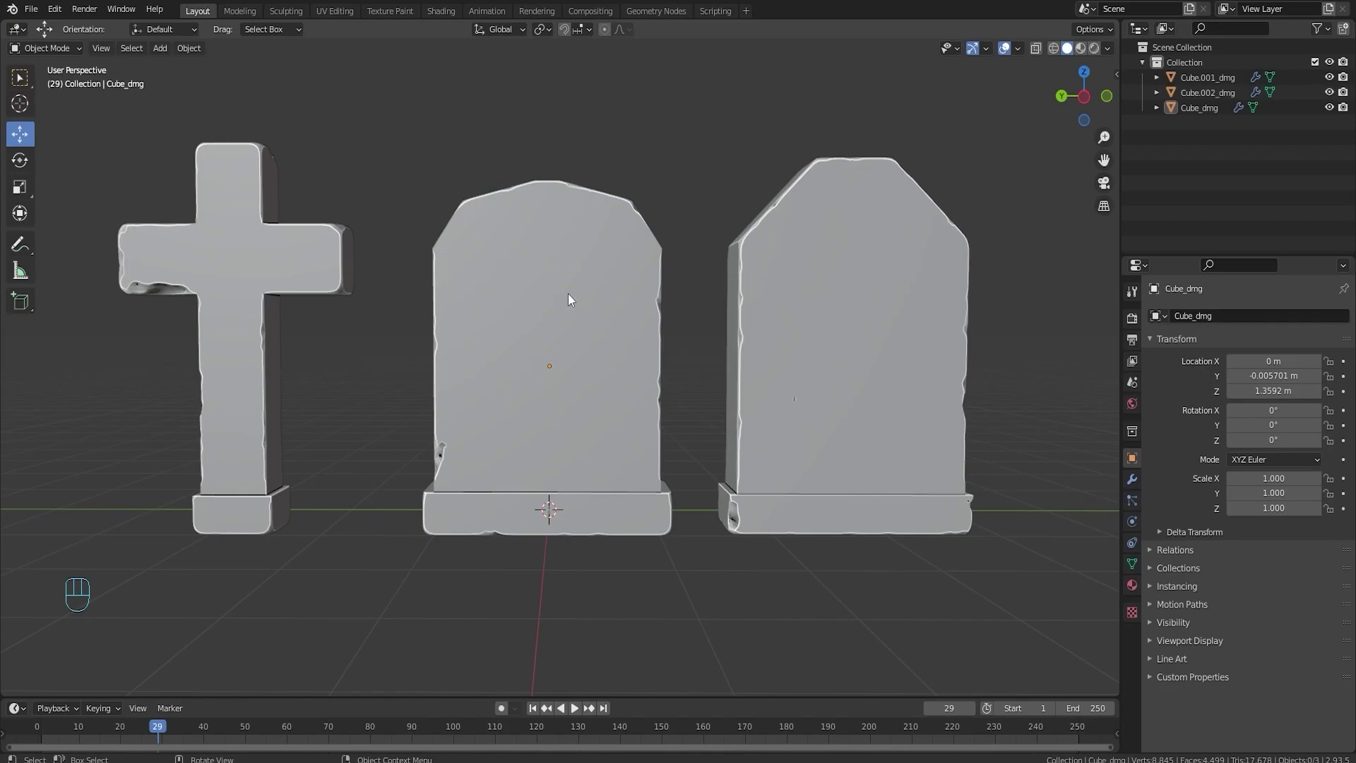
pyautogui.moveTo(569, 297); pyautogui.dragTo(631, 289, button='middle')
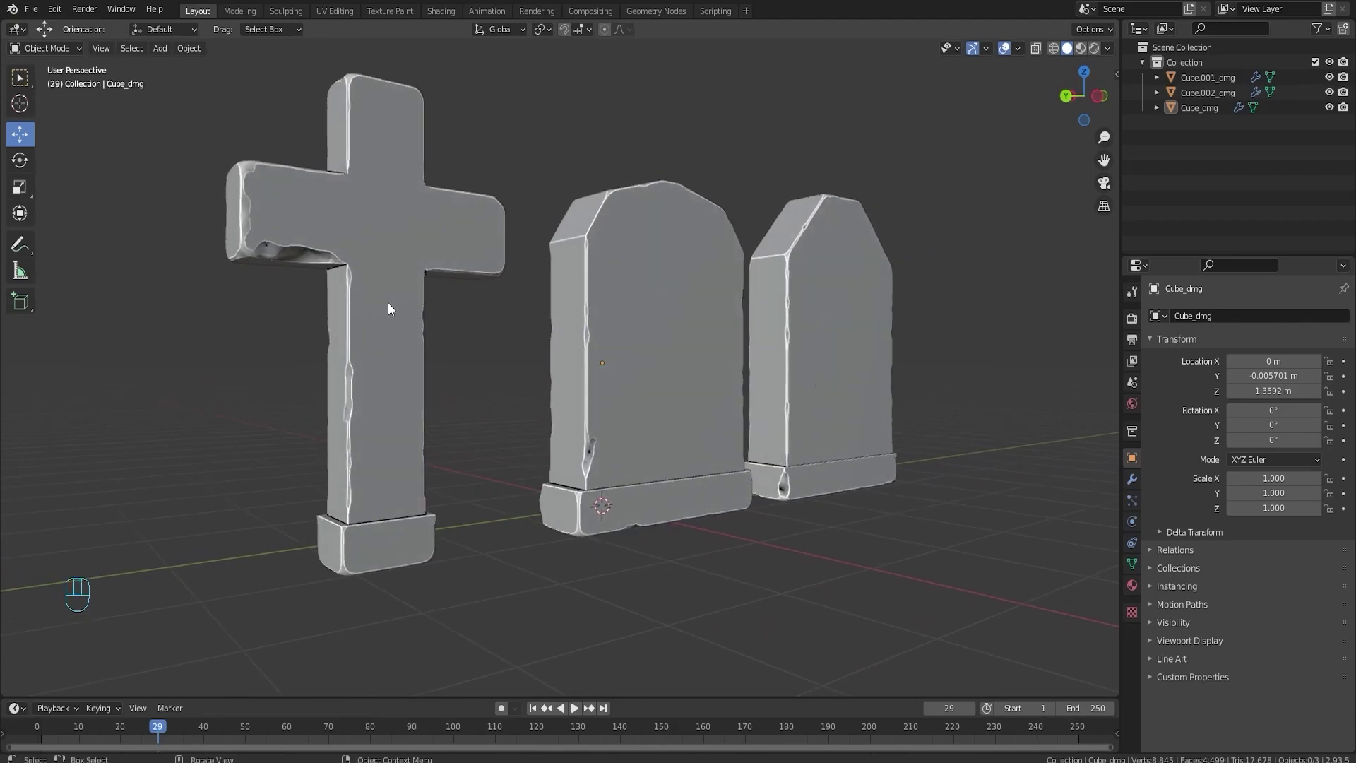
pyautogui.scroll(2, 378, 303)
pyautogui.moveTo(375, 302); pyautogui.dragTo(417, 354, button='middle')
pyautogui.scroll(3, 424, 356)
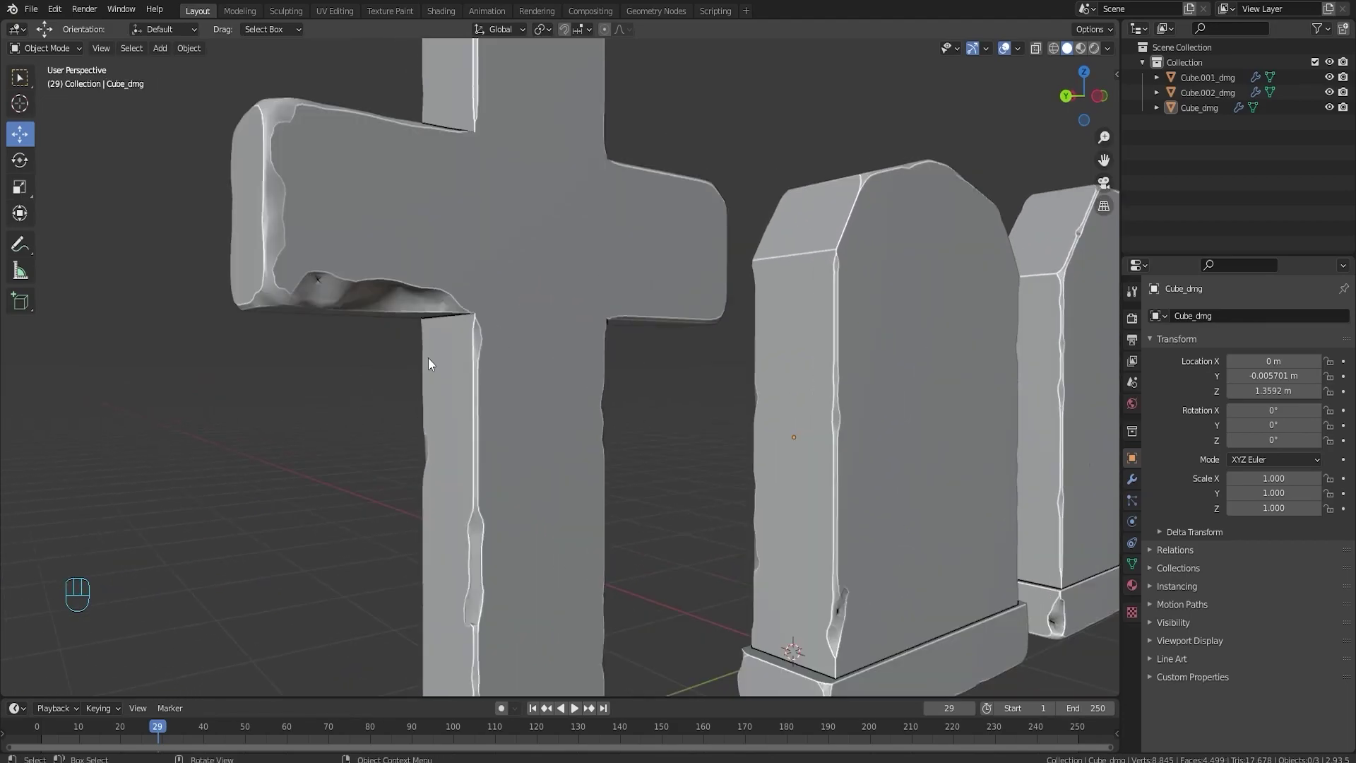
pyautogui.scroll(-6, 435, 359)
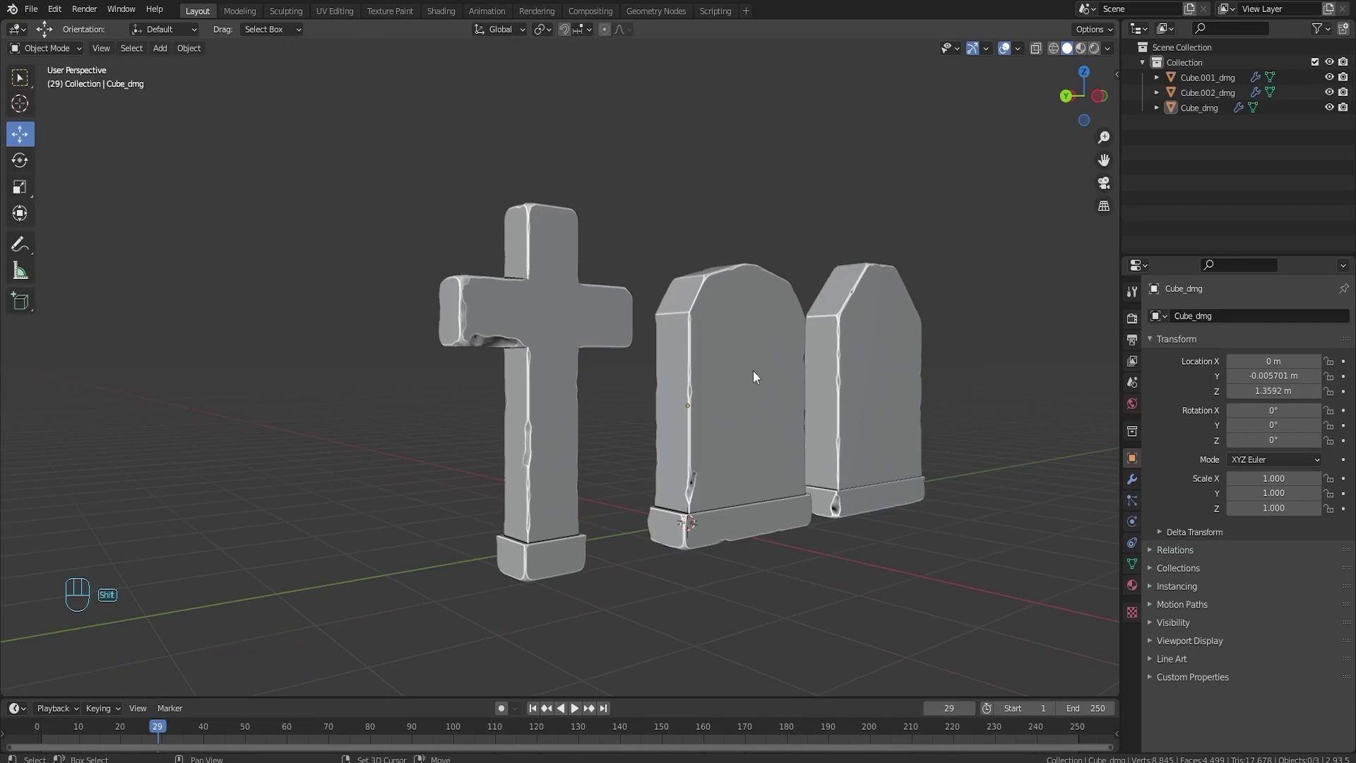
pyautogui.keyDown('shift'); pyautogui.moveTo(753, 370); pyautogui.dragTo(815, 401, button='middle'); pyautogui.keyUp('shift')
# Select each gravestone in turn and examine the cross's chipped edges up close from both sides
pyautogui.click(289, 331)
pyautogui.click(561, 391)
pyautogui.click(696, 391)
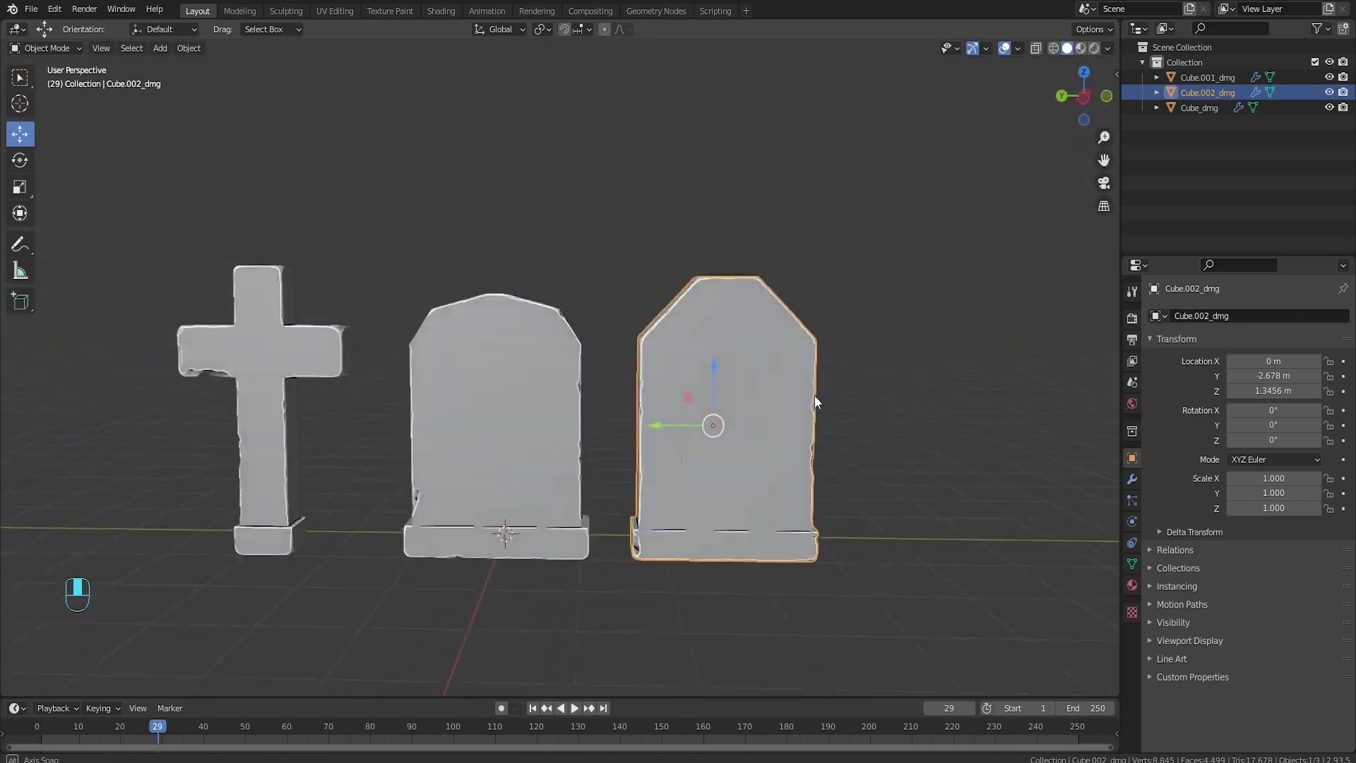
pyautogui.click(286, 353)
pyautogui.press('KP_Decimal')
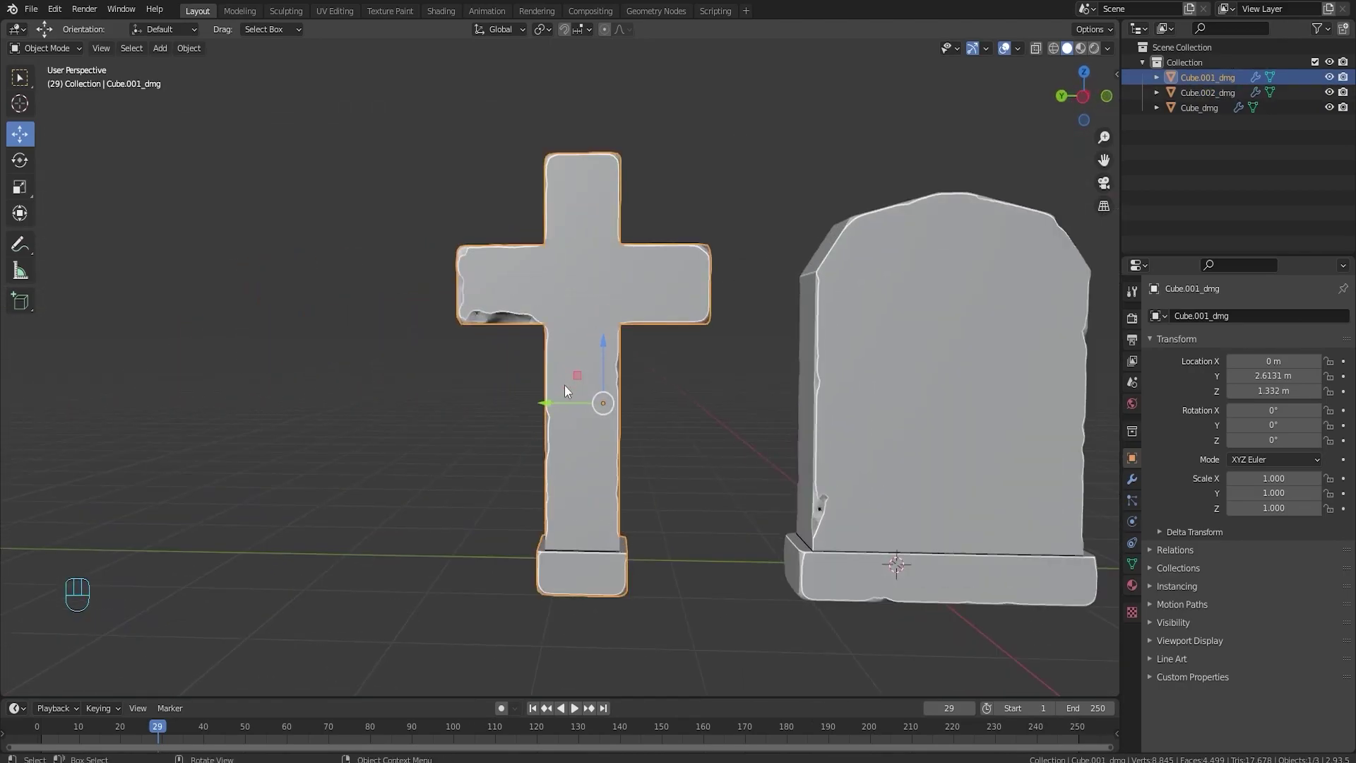
pyautogui.moveTo(565, 385); pyautogui.dragTo(892, 393, button='middle')
pyautogui.scroll(5, 891, 390)
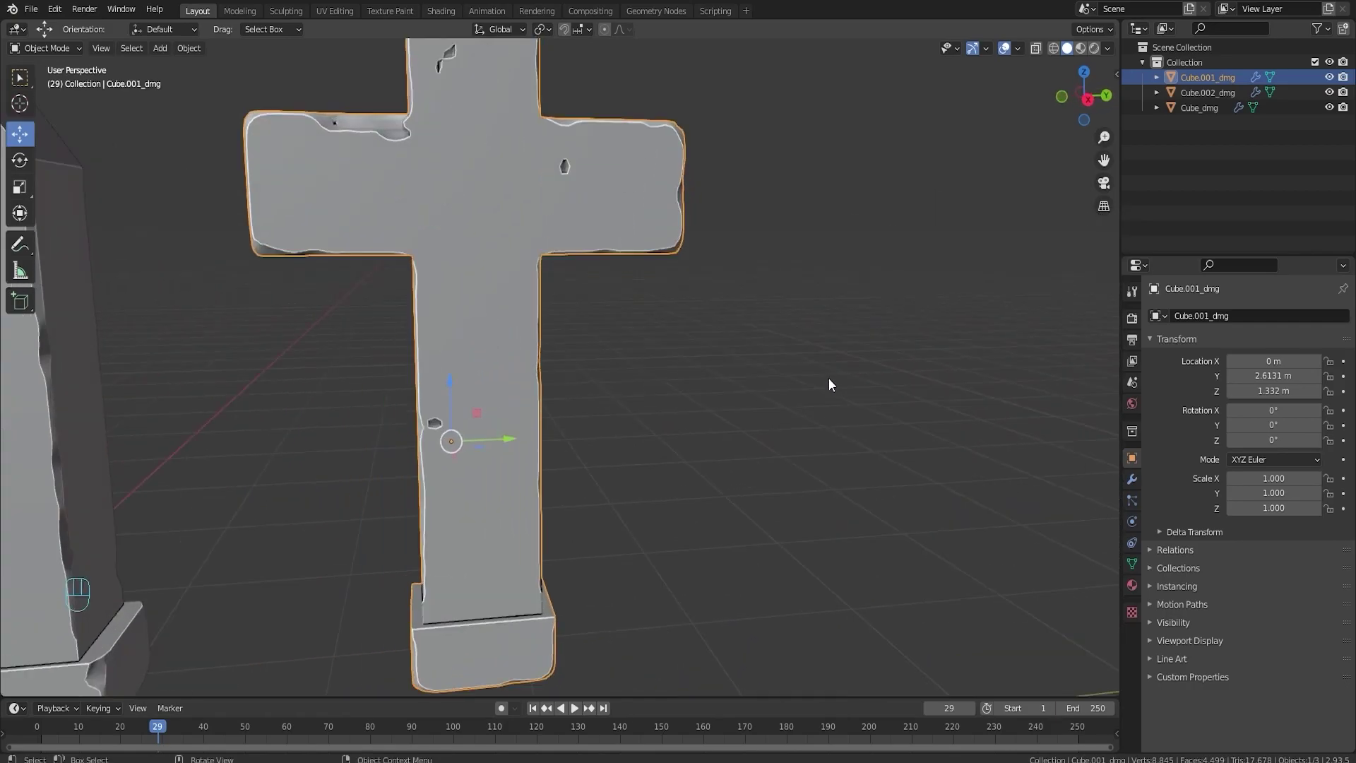
pyautogui.keyDown('shift'); pyautogui.moveTo(503, 261); pyautogui.dragTo(701, 446, button='middle'); pyautogui.keyUp('shift')
pyautogui.moveTo(752, 346); pyautogui.dragTo(617, 347, button='middle')
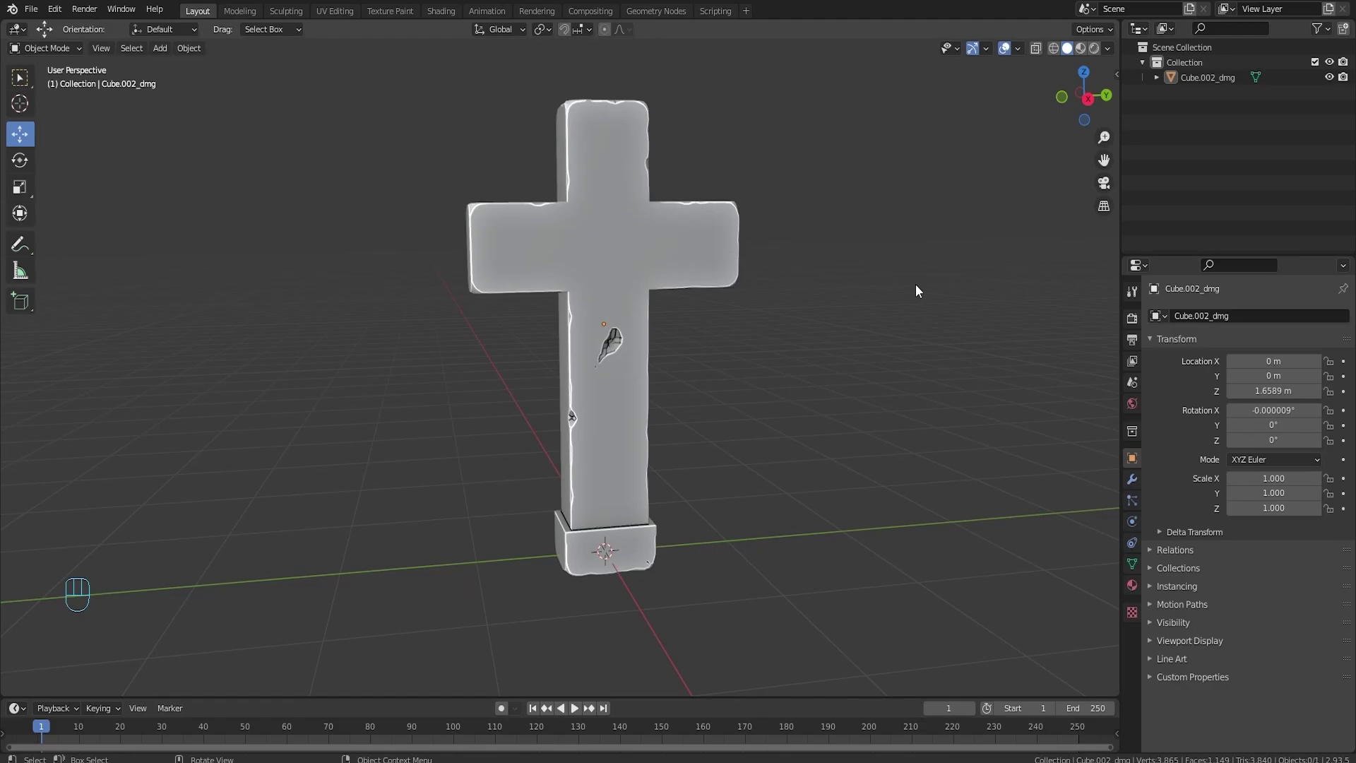
# Switch back to Blender and check the cross's normals with the Face Orientation overlay, turning it off again when finished
pyautogui.moveTo(862, 222); pyautogui.dragTo(788, 290, button='middle')
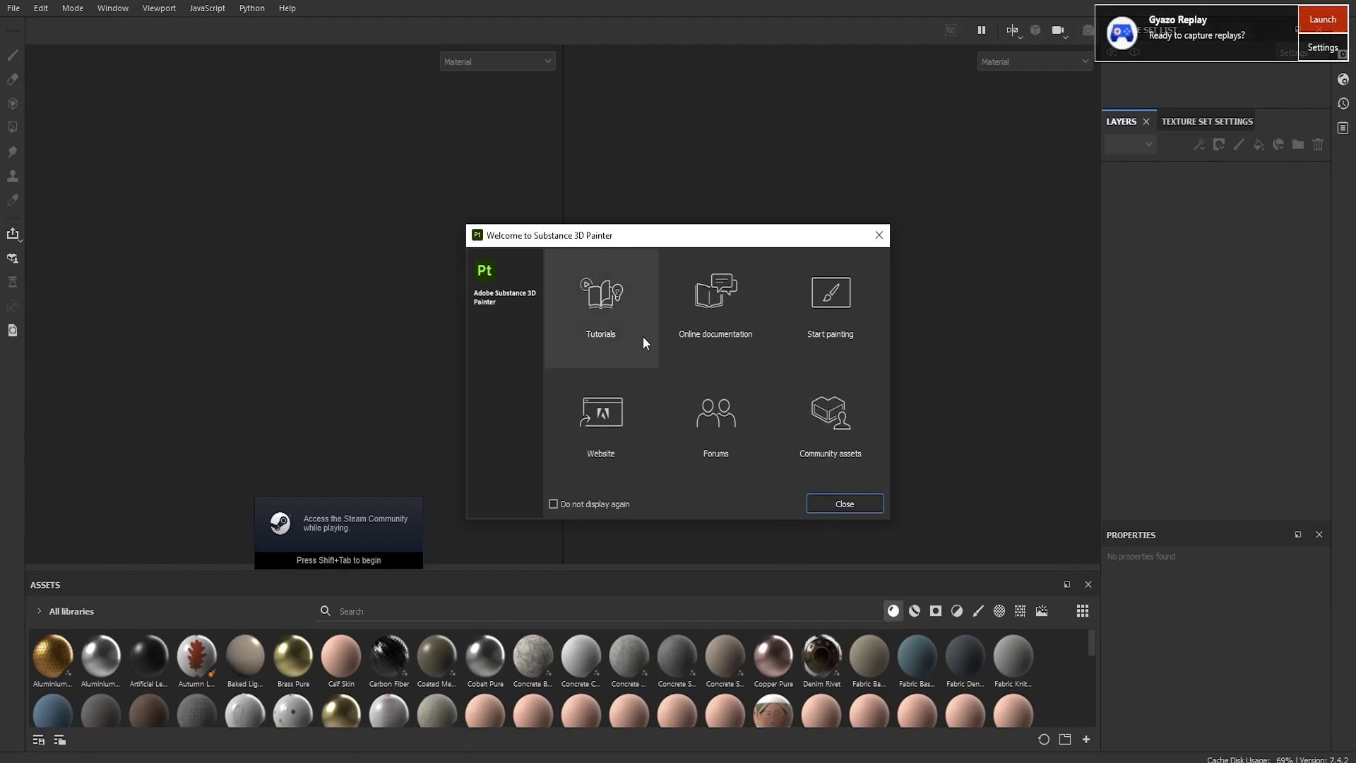
pyautogui.hotkey('alt', 'Tab')
pyautogui.click(625, 363)
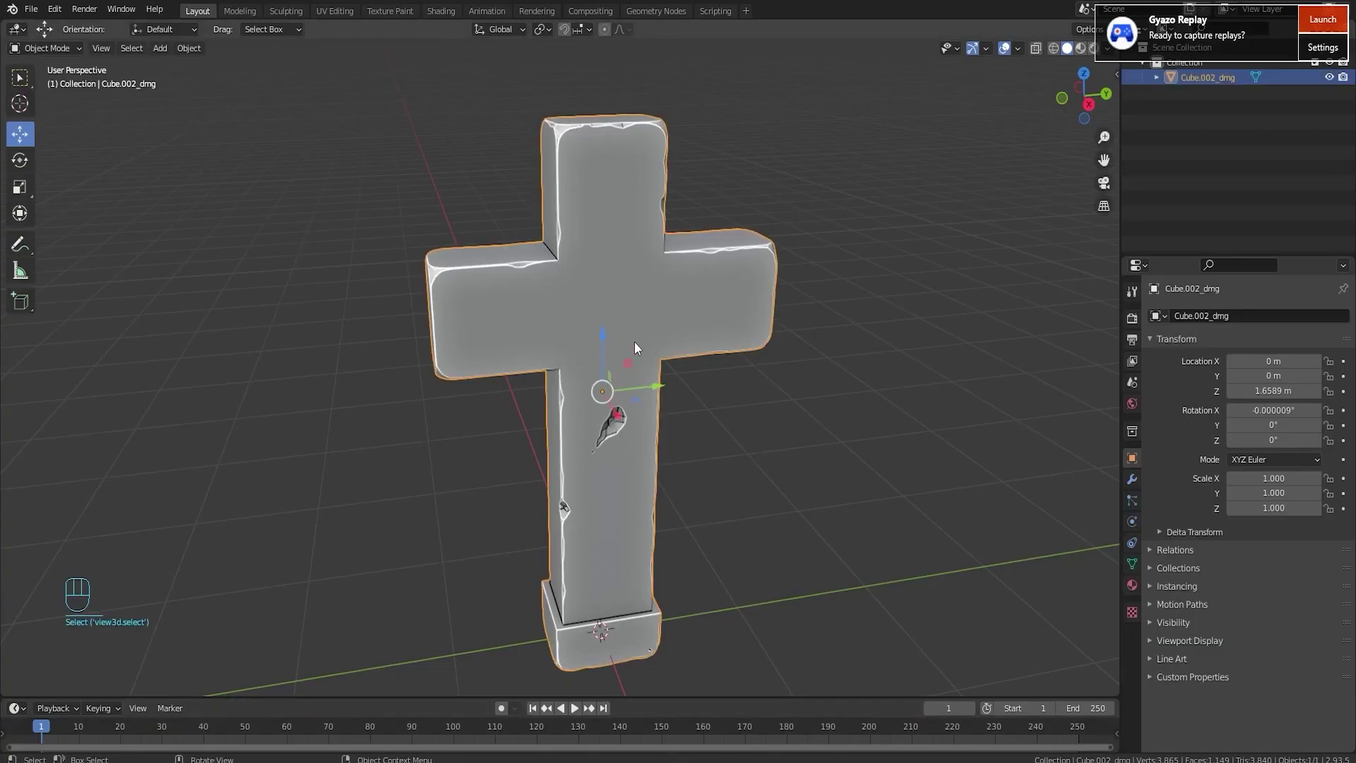
pyautogui.keyDown('shift'); pyautogui.moveTo(694, 368); pyautogui.dragTo(718, 342, button='middle'); pyautogui.keyUp('shift')
pyautogui.click(1018, 48)
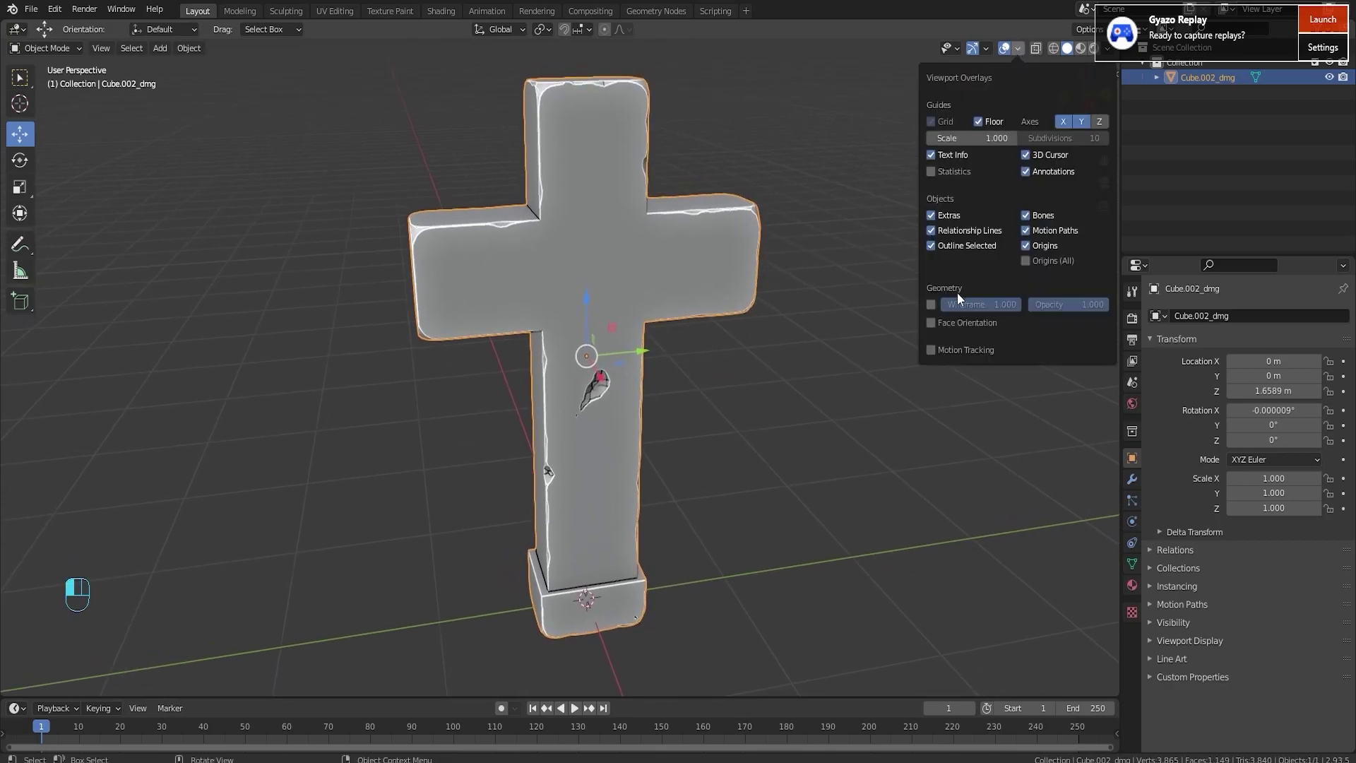
pyautogui.click(934, 320)
pyautogui.moveTo(587, 390); pyautogui.dragTo(608, 296, button='middle')
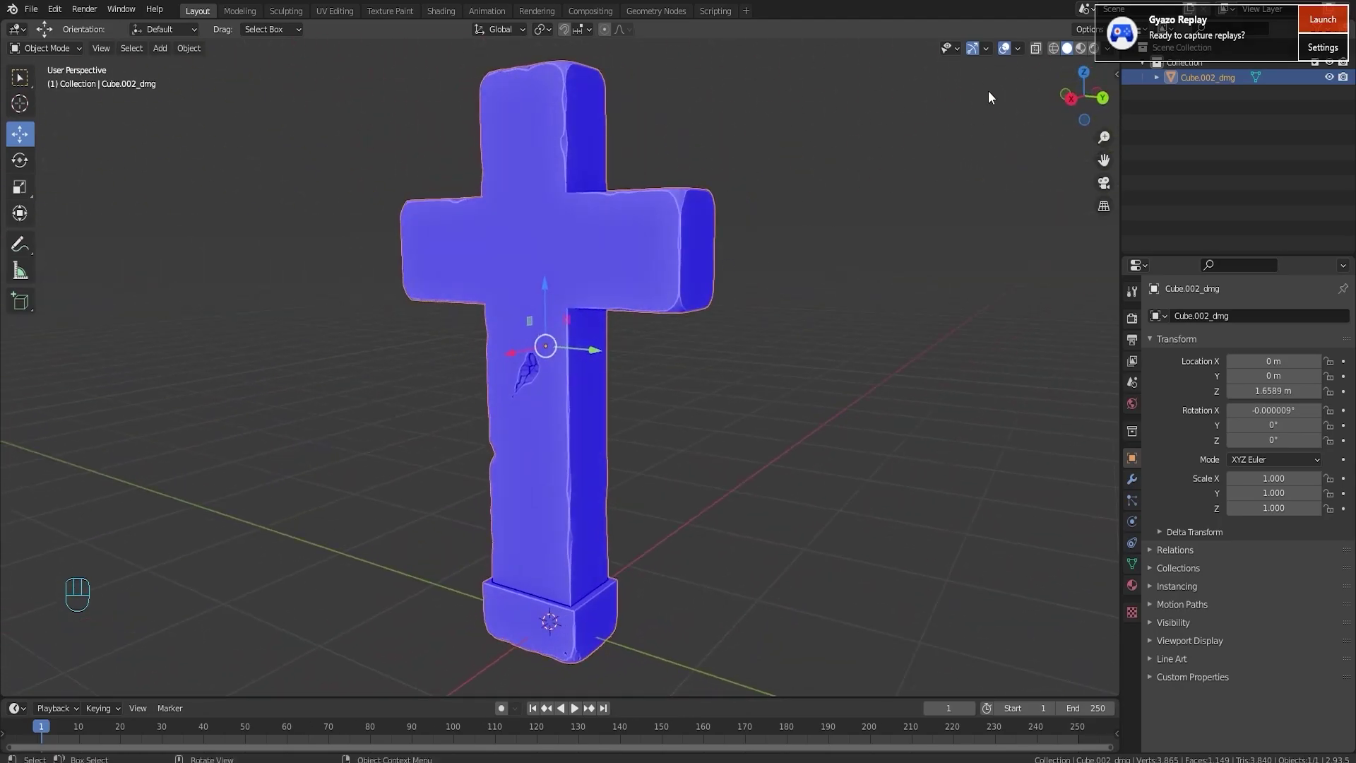
pyautogui.click(1017, 48)
pyautogui.click(930, 322)
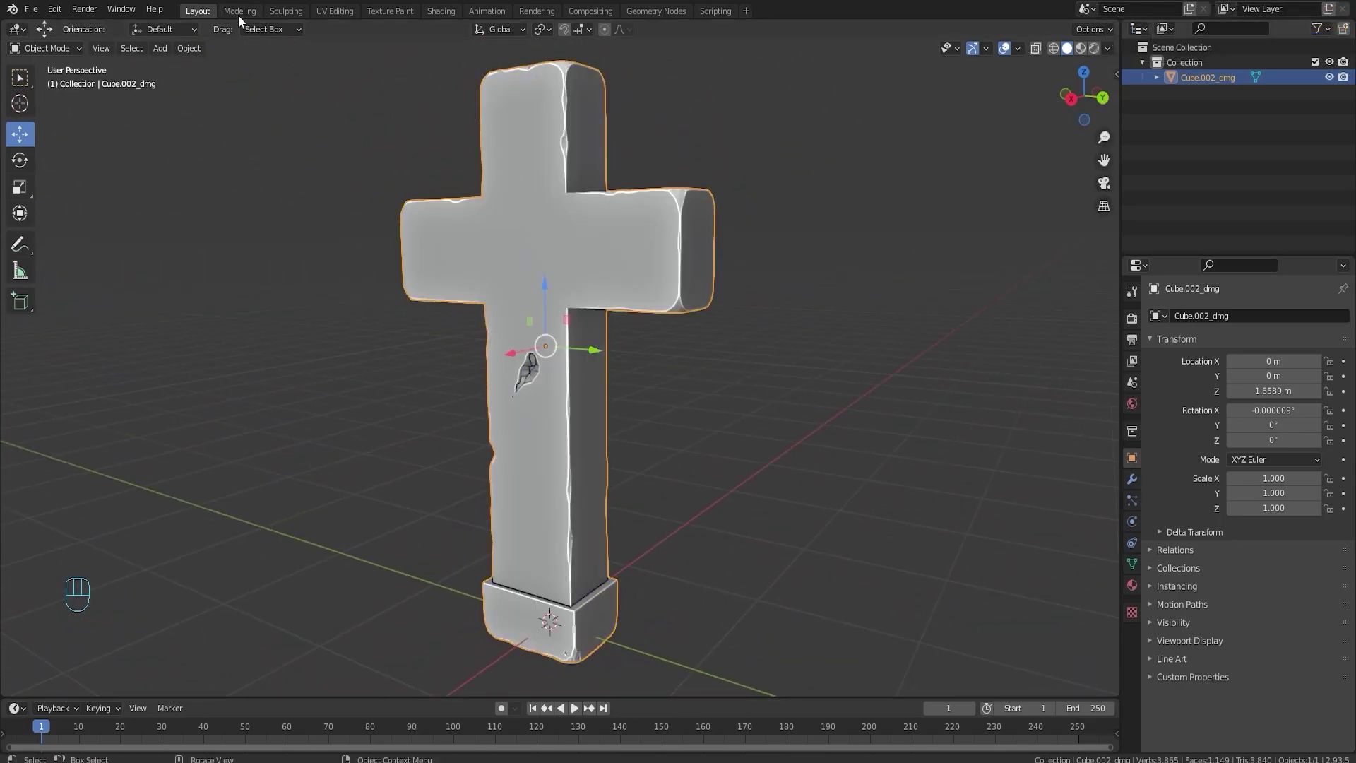
# Examine the cross's UV layout alongside its mesh in the UV Editing workspace
pyautogui.click(334, 11)
pyautogui.scroll(2, 294, 432)
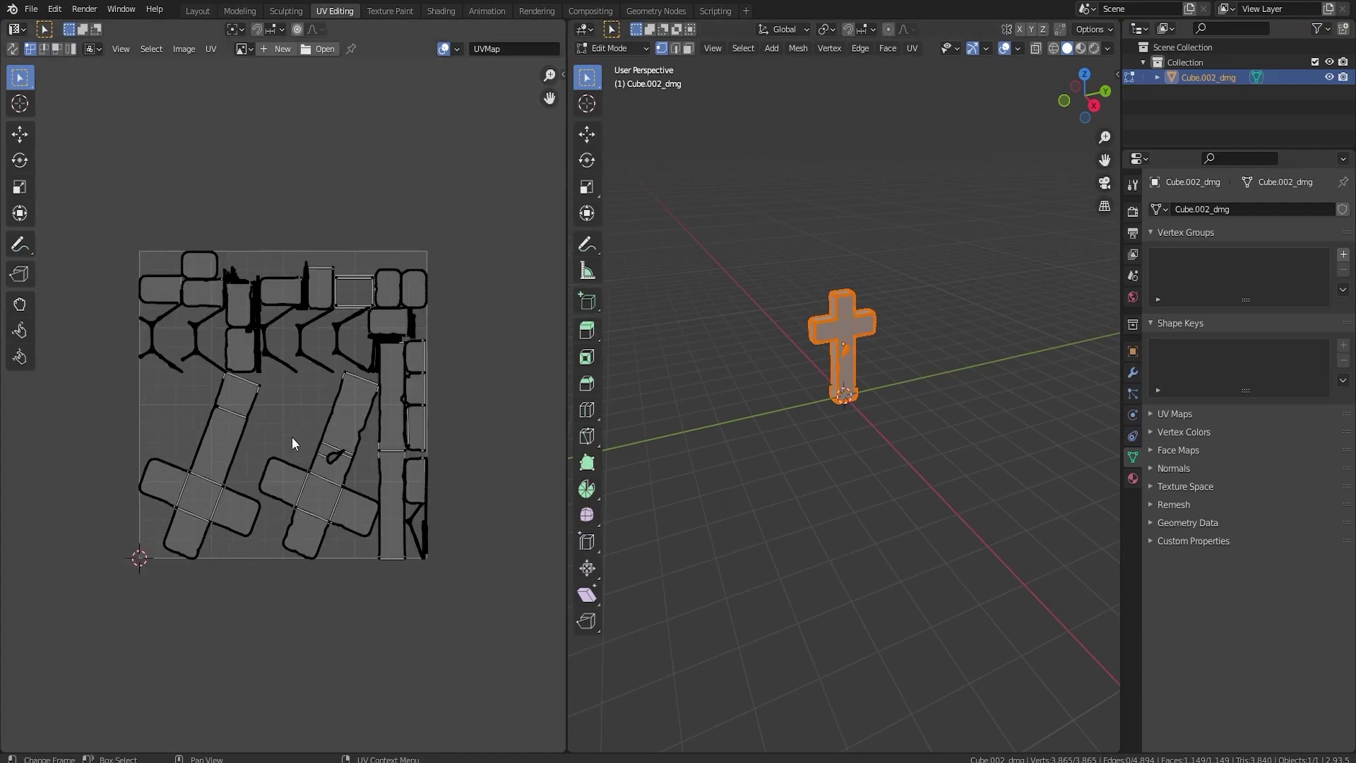
pyautogui.moveTo(791, 424); pyautogui.dragTo(822, 410, button='middle')
pyautogui.scroll(2, 295, 391)
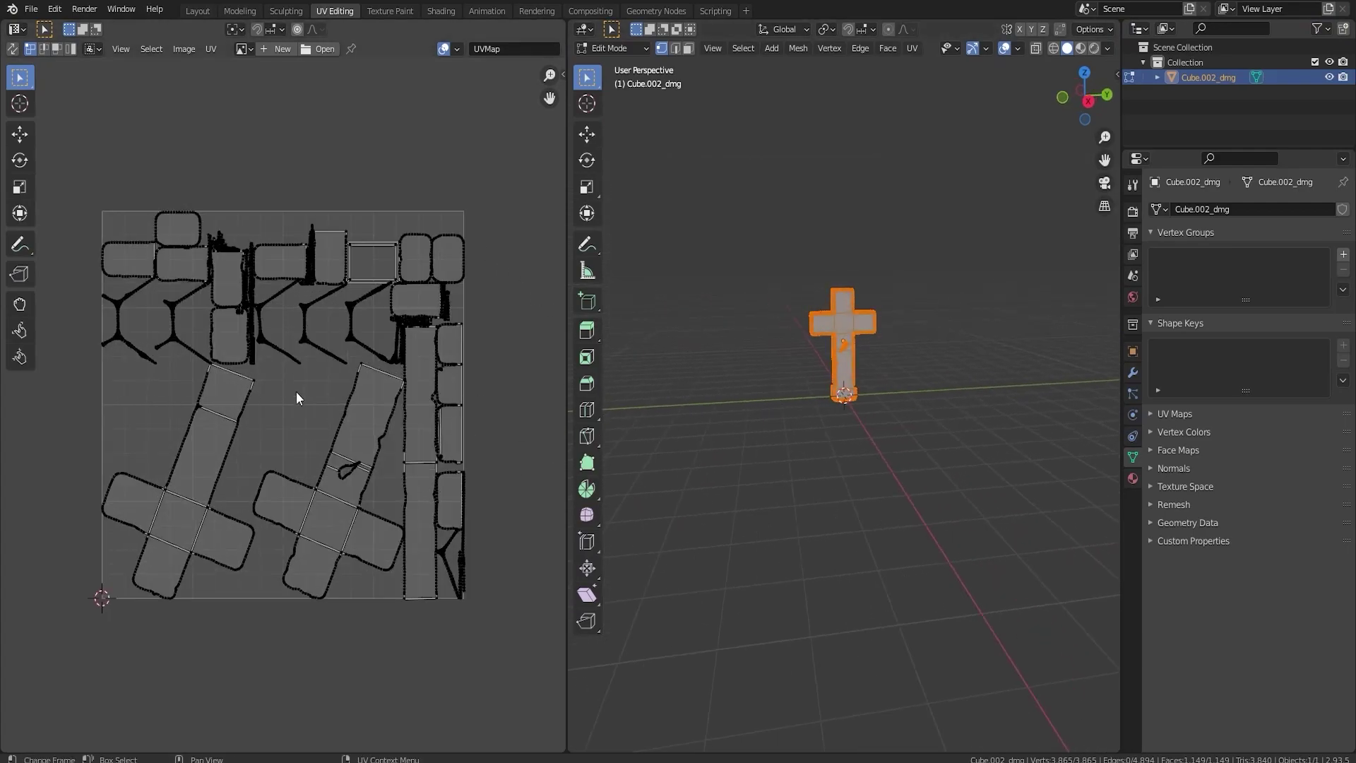
pyautogui.scroll(-1, 283, 383)
pyautogui.scroll(3, 346, 370)
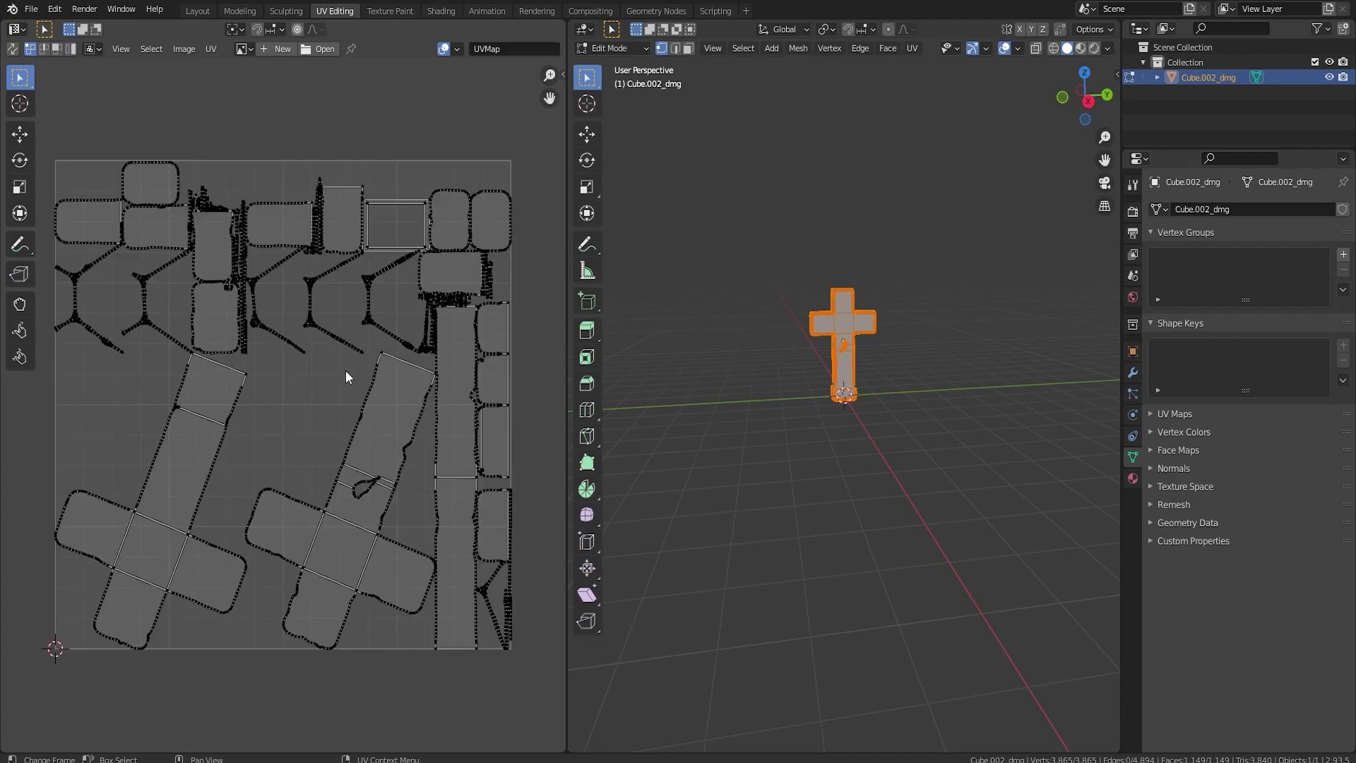
pyautogui.moveTo(407, 336); pyautogui.dragTo(392, 326, button='middle')
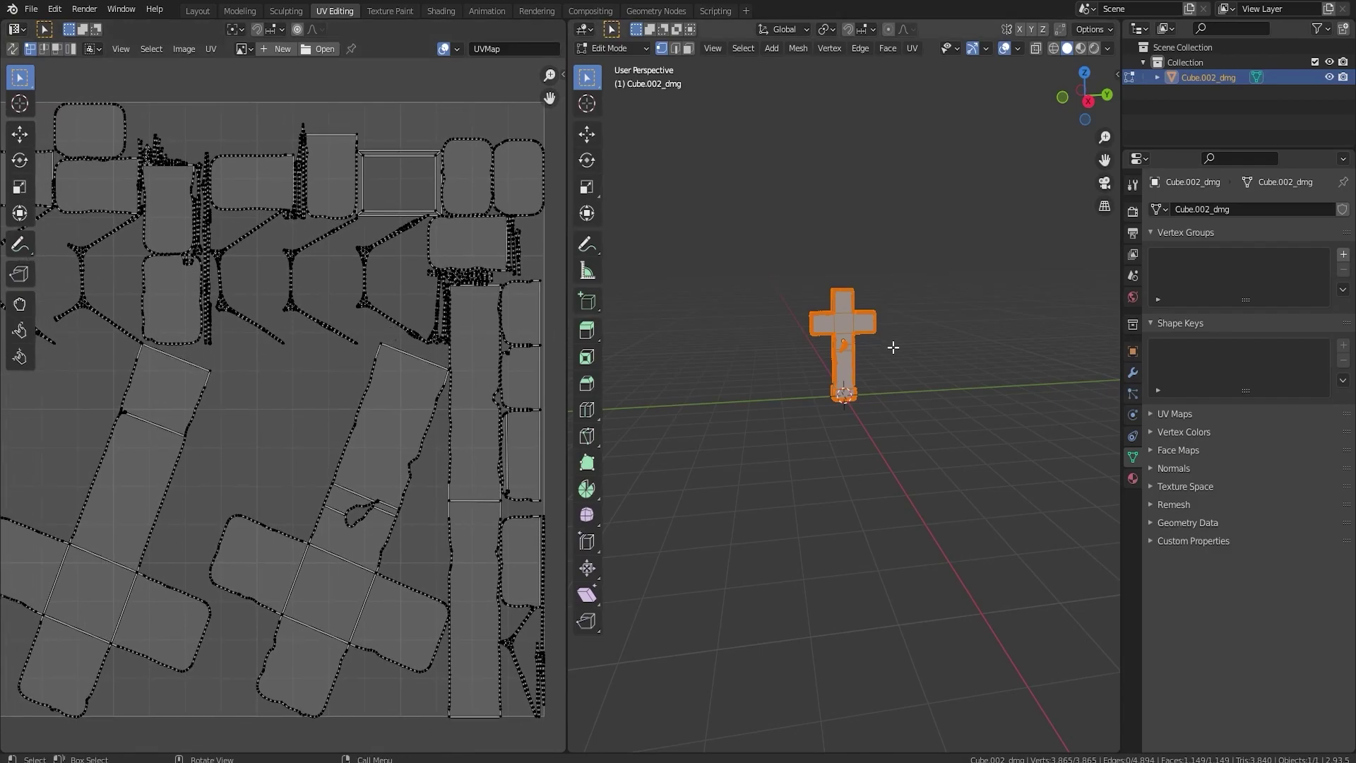
pyautogui.scroll(4, 910, 339)
pyautogui.moveTo(910, 312); pyautogui.dragTo(871, 521, button='middle')
pyautogui.scroll(3, 868, 515)
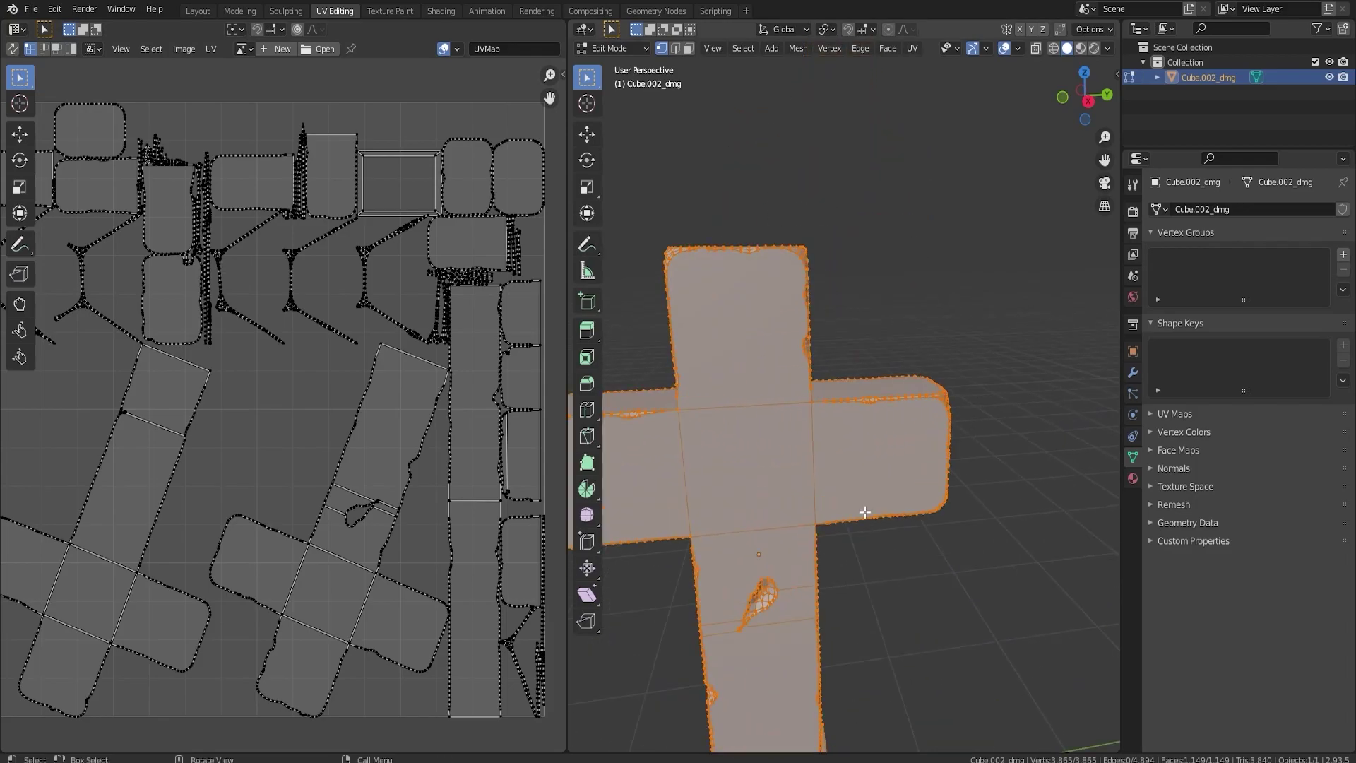
# Return to the Layout workspace and examine the cross's damage and mesh in Object Mode and Edit Mode
pyautogui.click(198, 11)
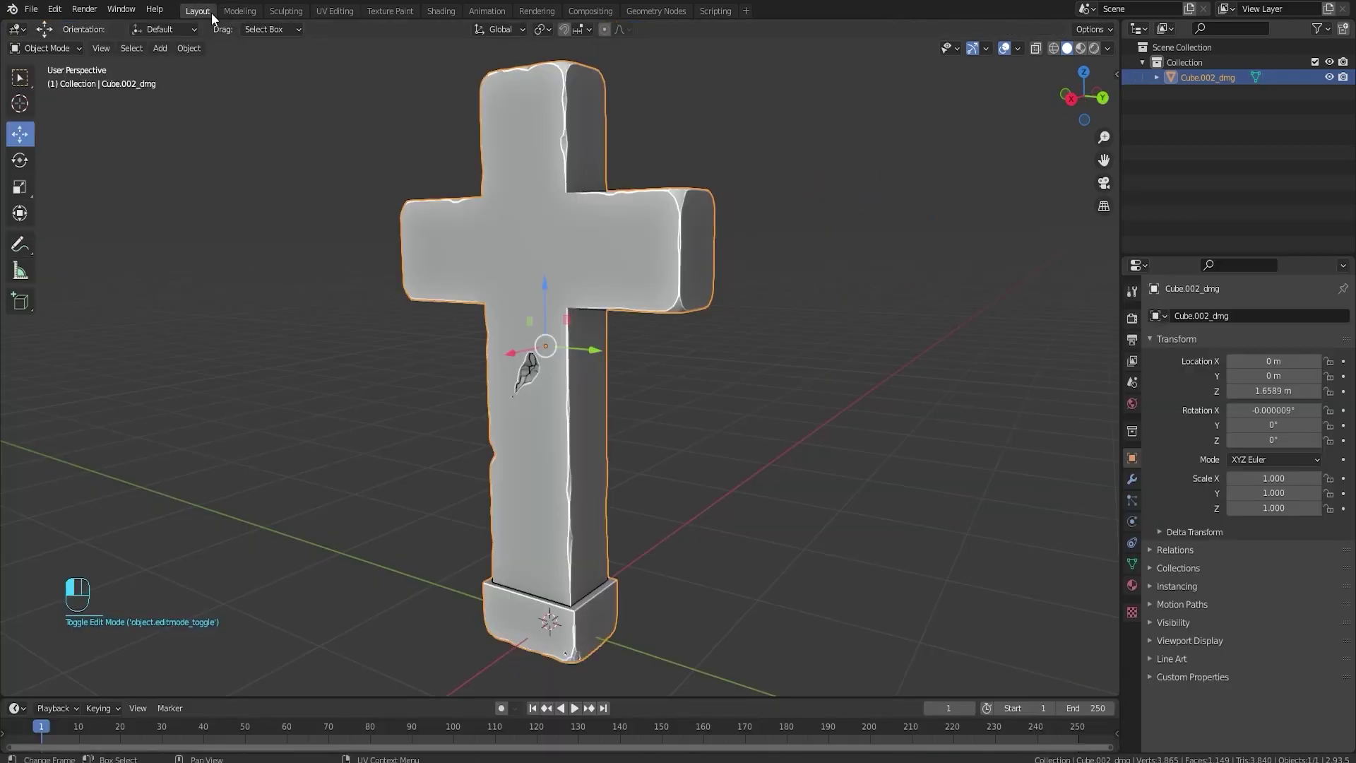
pyautogui.moveTo(563, 297); pyautogui.dragTo(610, 286, button='middle')
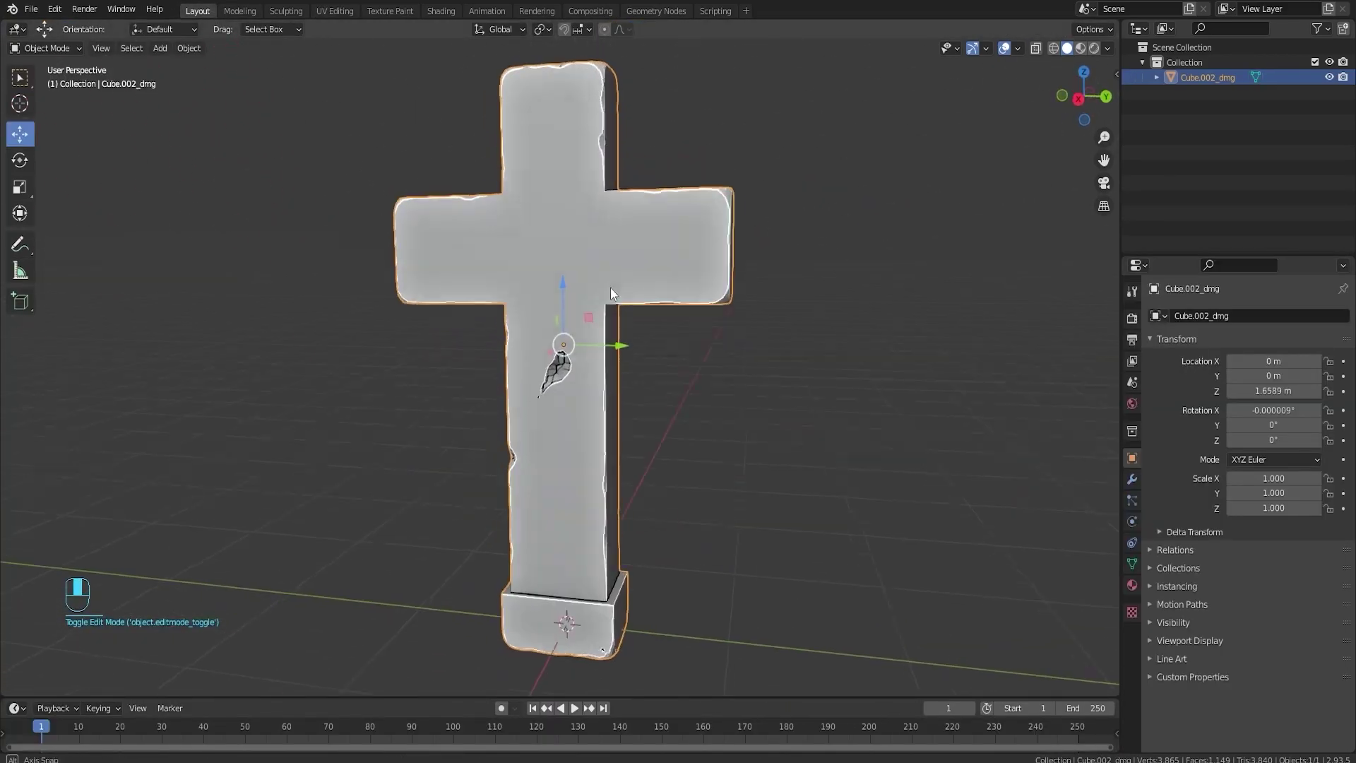
pyautogui.scroll(2, 611, 288)
pyautogui.scroll(2, 634, 355)
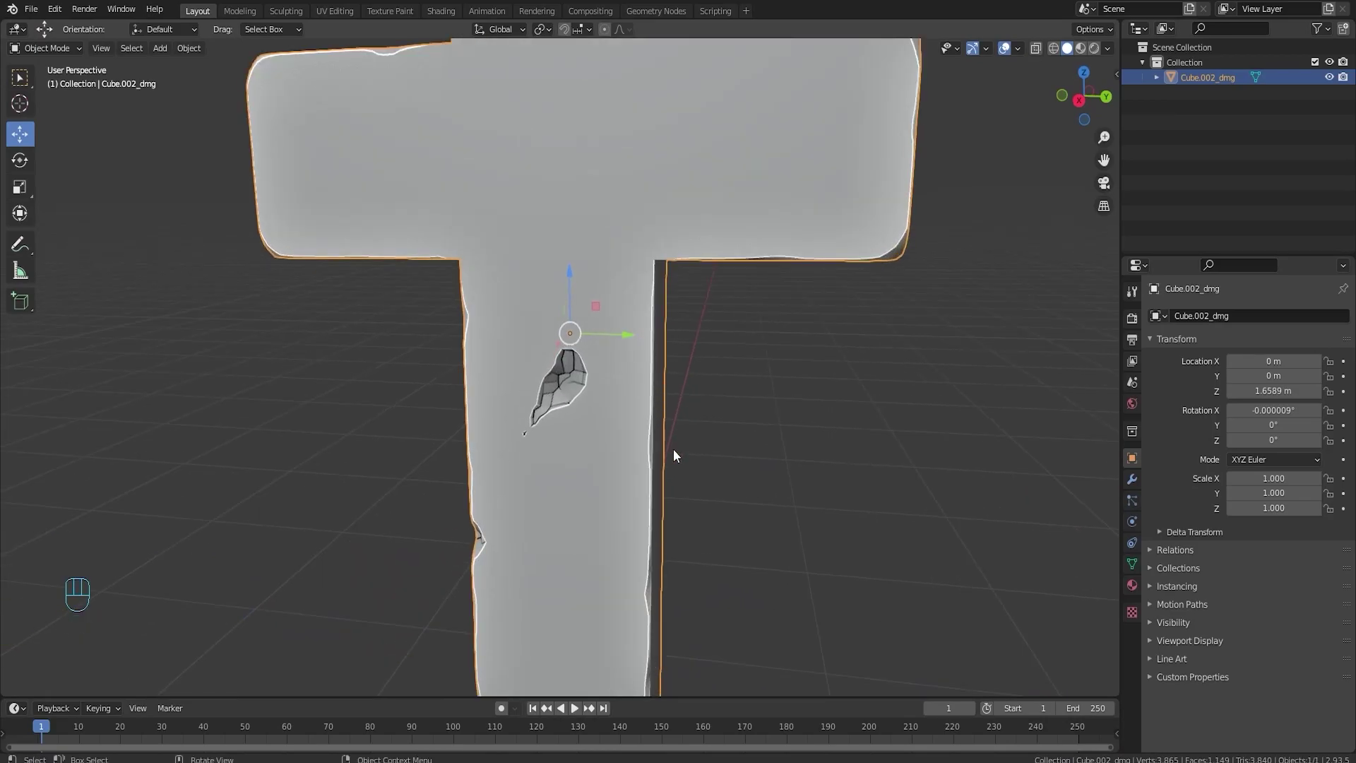
pyautogui.scroll(-4, 614, 275)
pyautogui.press('Tab')
pyautogui.press('Tab')
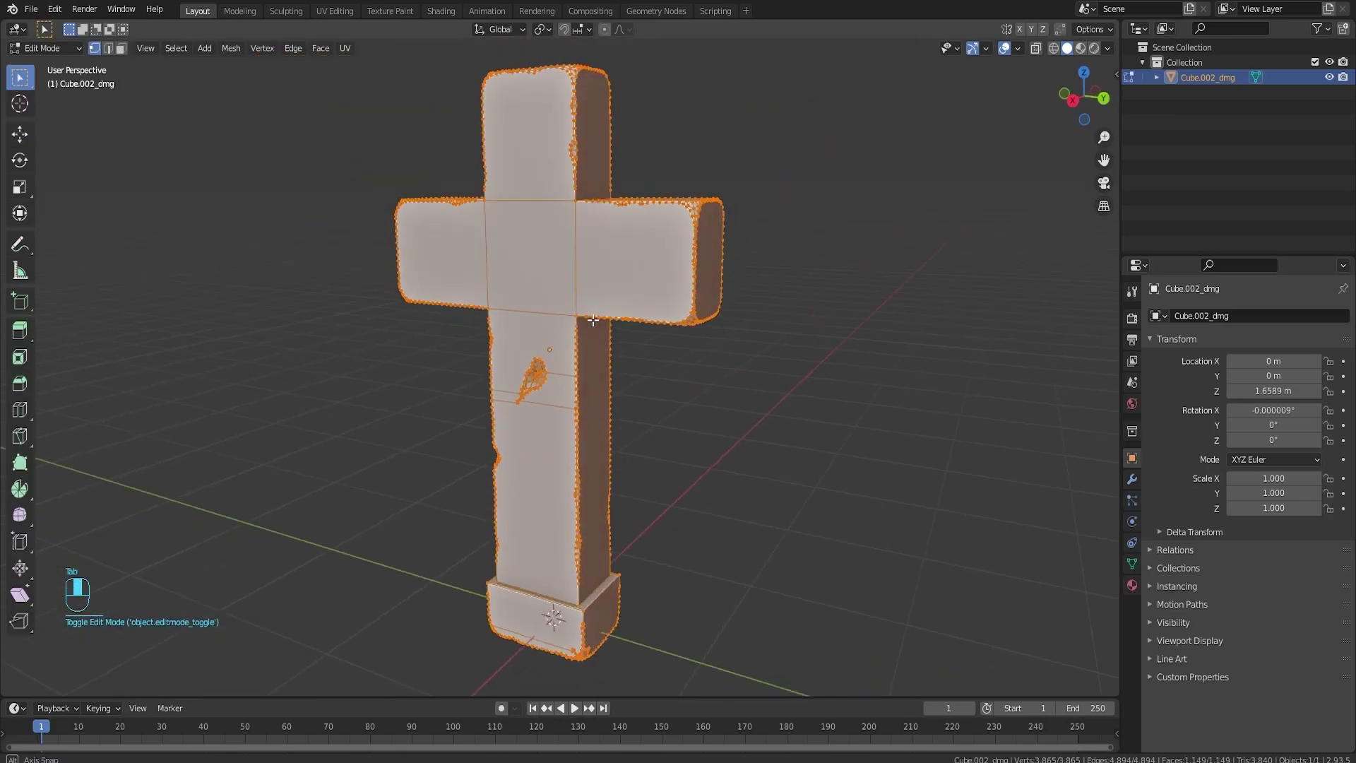
pyautogui.moveTo(616, 317); pyautogui.dragTo(683, 342, button='middle')
pyautogui.scroll(-4, 671, 349)
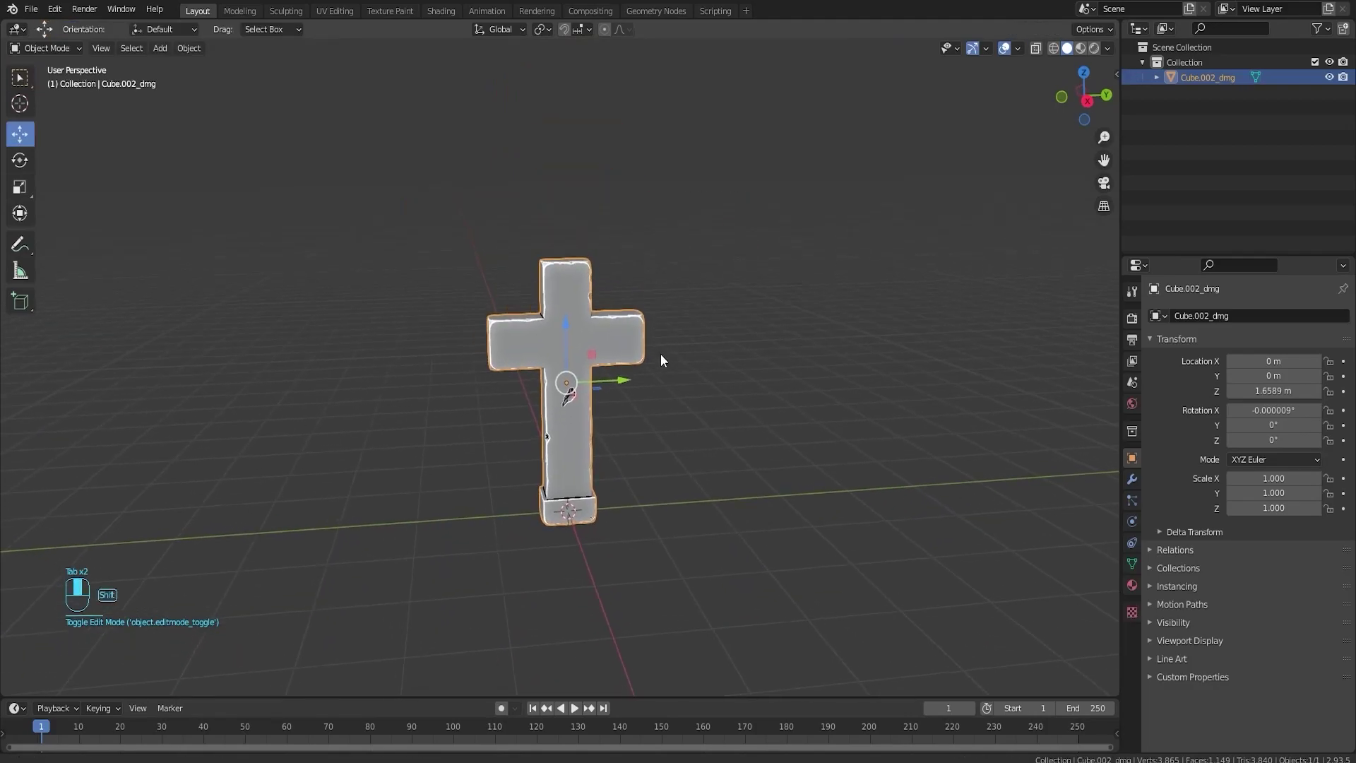
pyautogui.scroll(3, 658, 358)
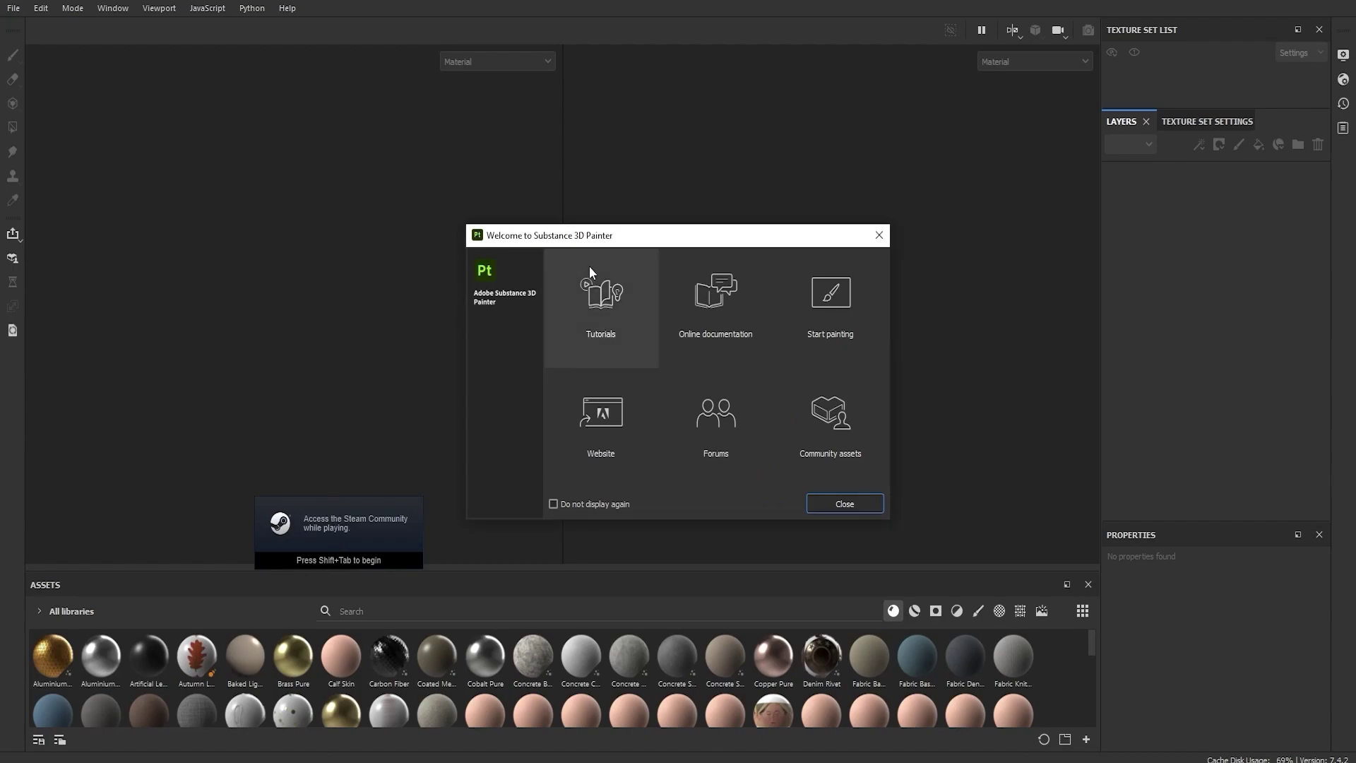
# Dismiss the Substance 3D Painter welcome window and start a new project with robuildercross.fbx as its mesh file
pyautogui.click(850, 500)
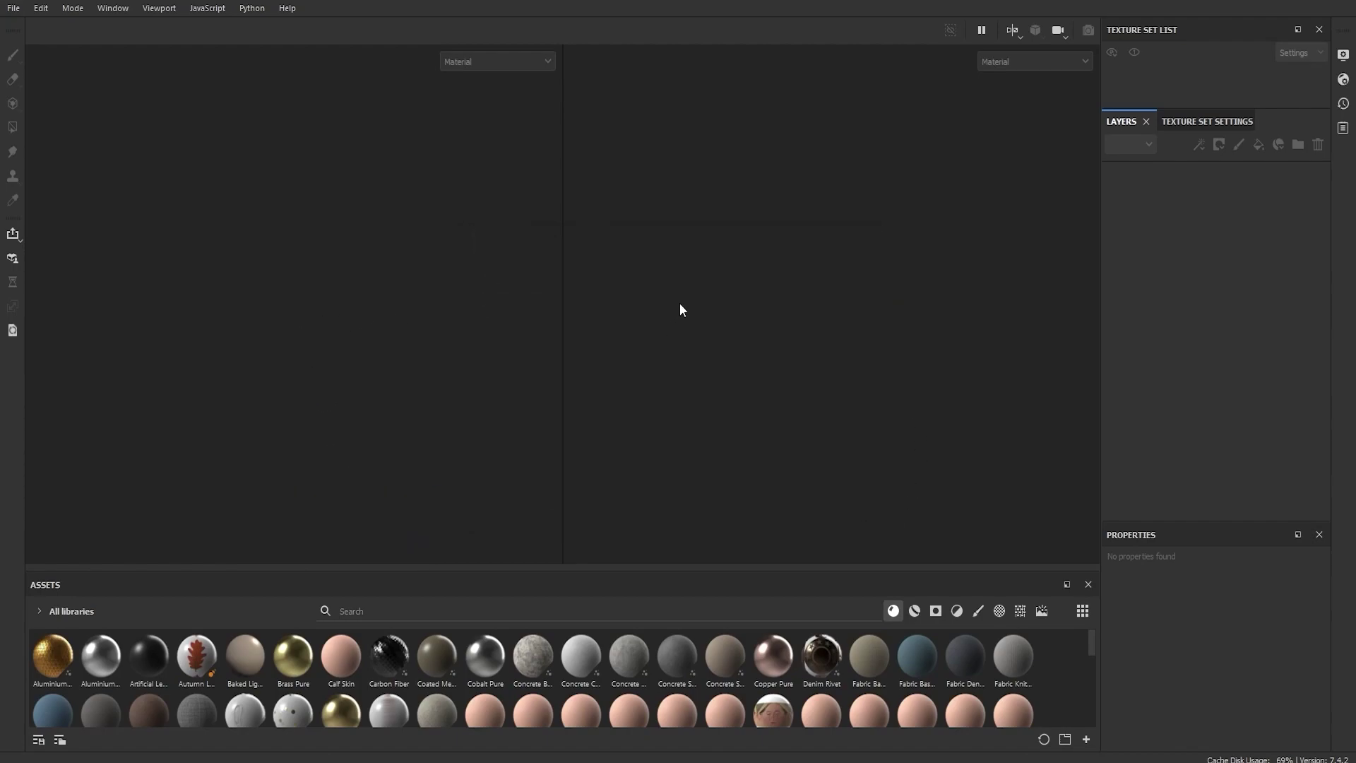
pyautogui.click(14, 8)
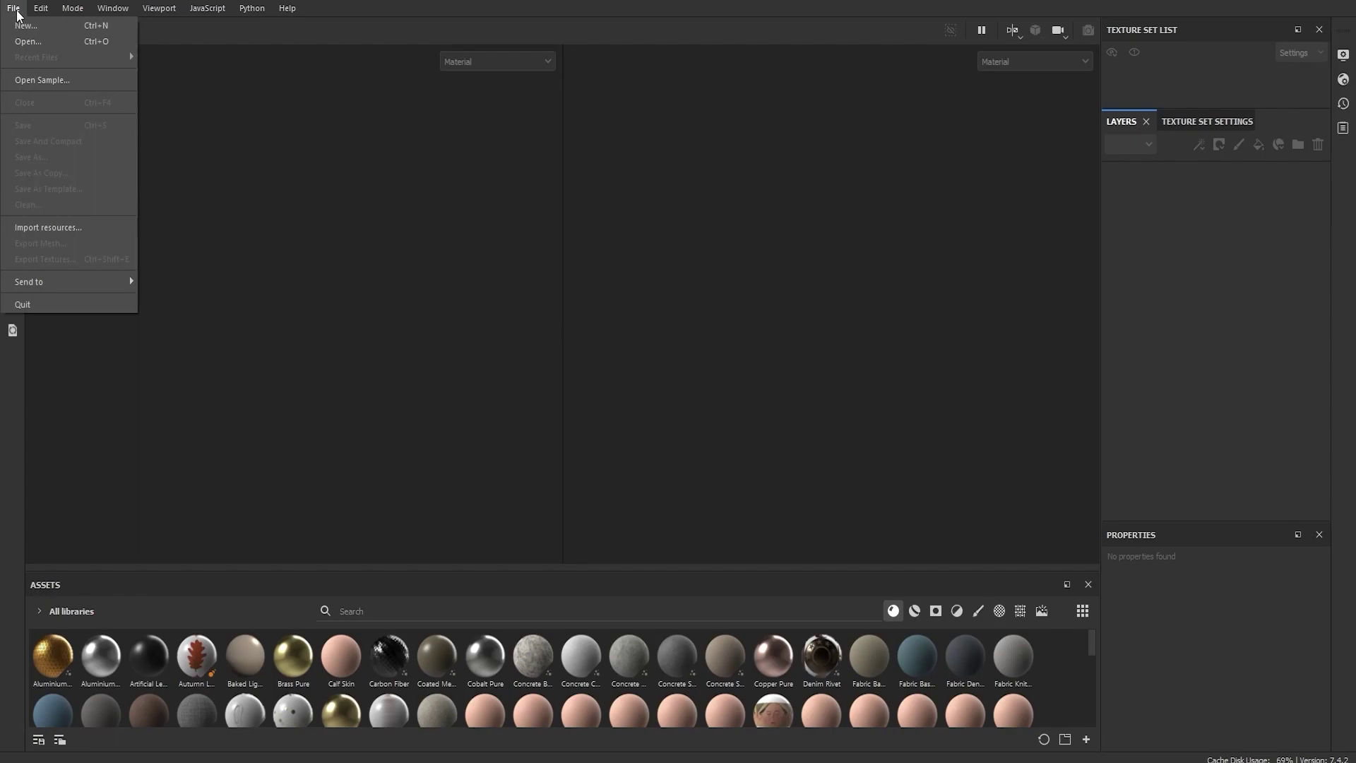
pyautogui.click(25, 25)
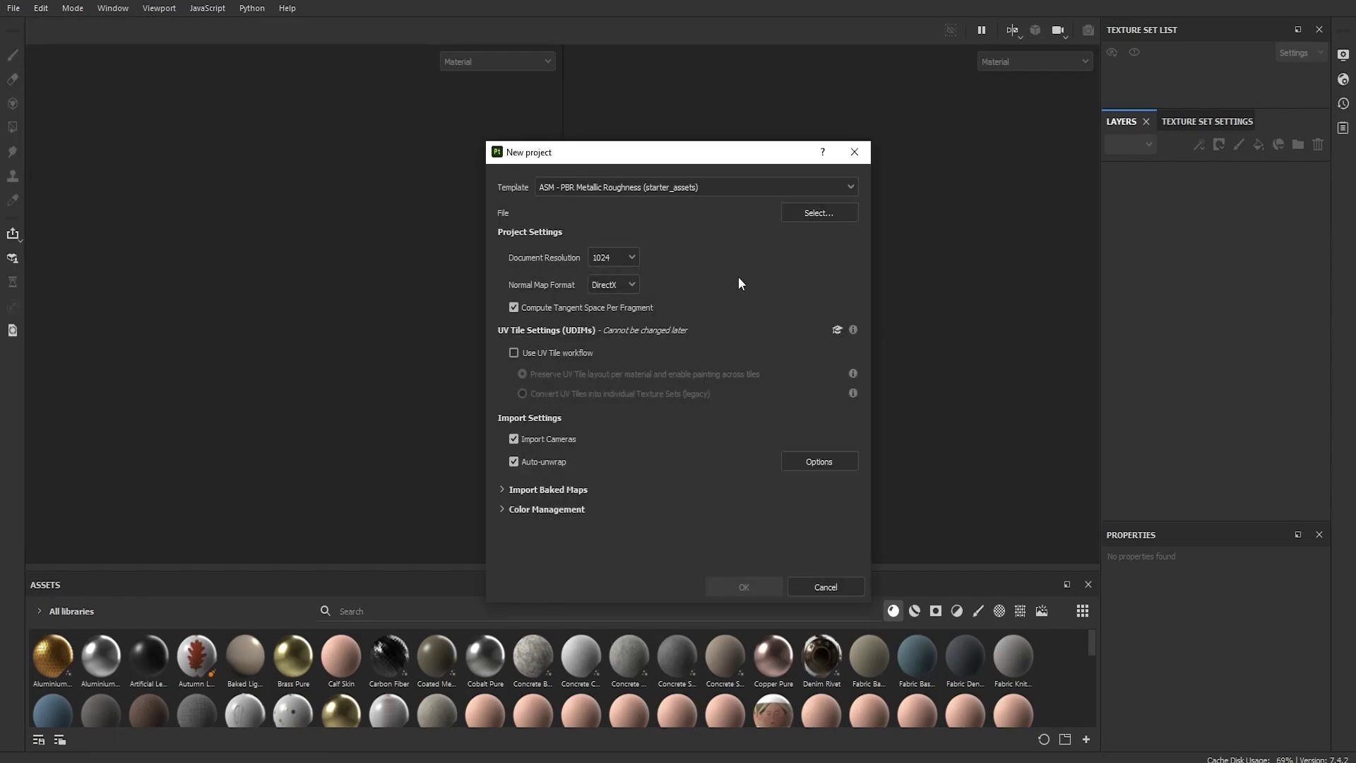
pyautogui.click(814, 213)
pyautogui.doubleClick(812, 466)
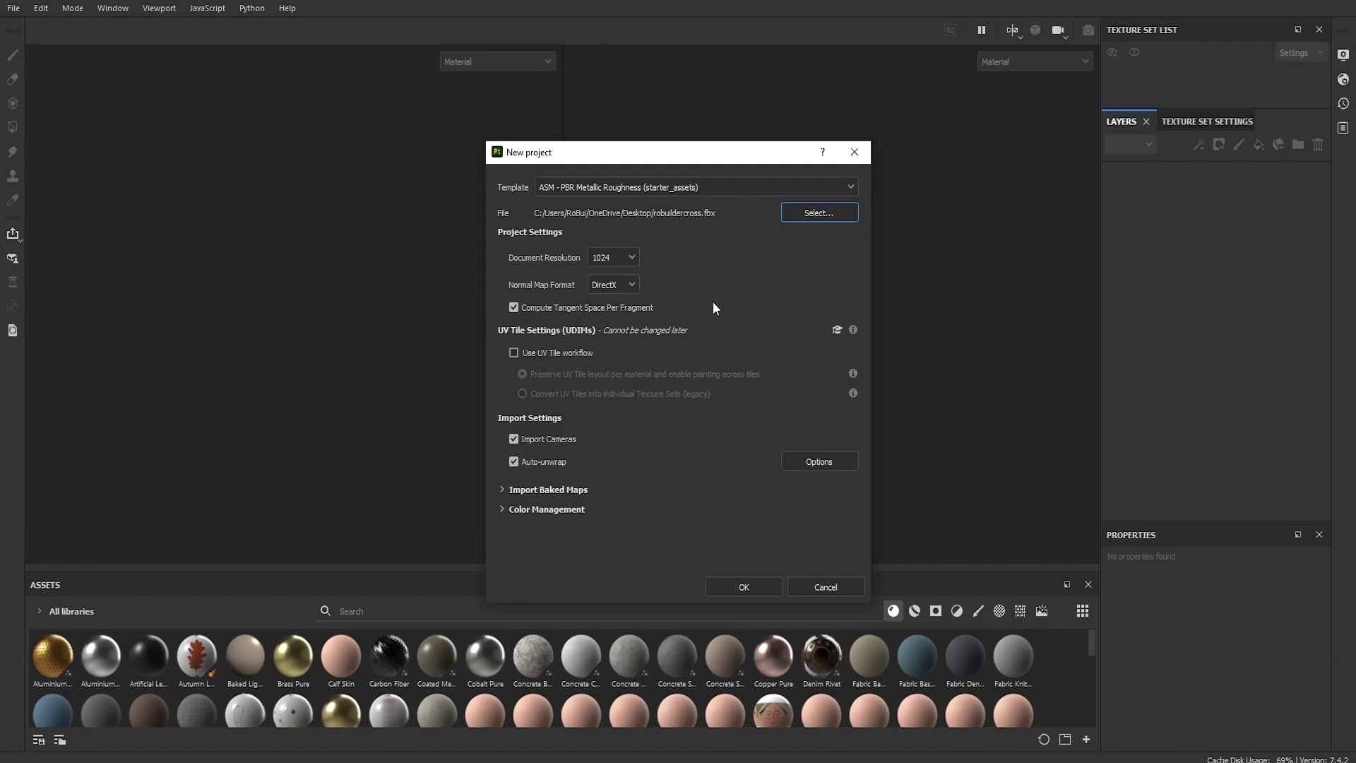
# Set the new project's document resolution to 2048 and create the project
pyautogui.click(620, 257)
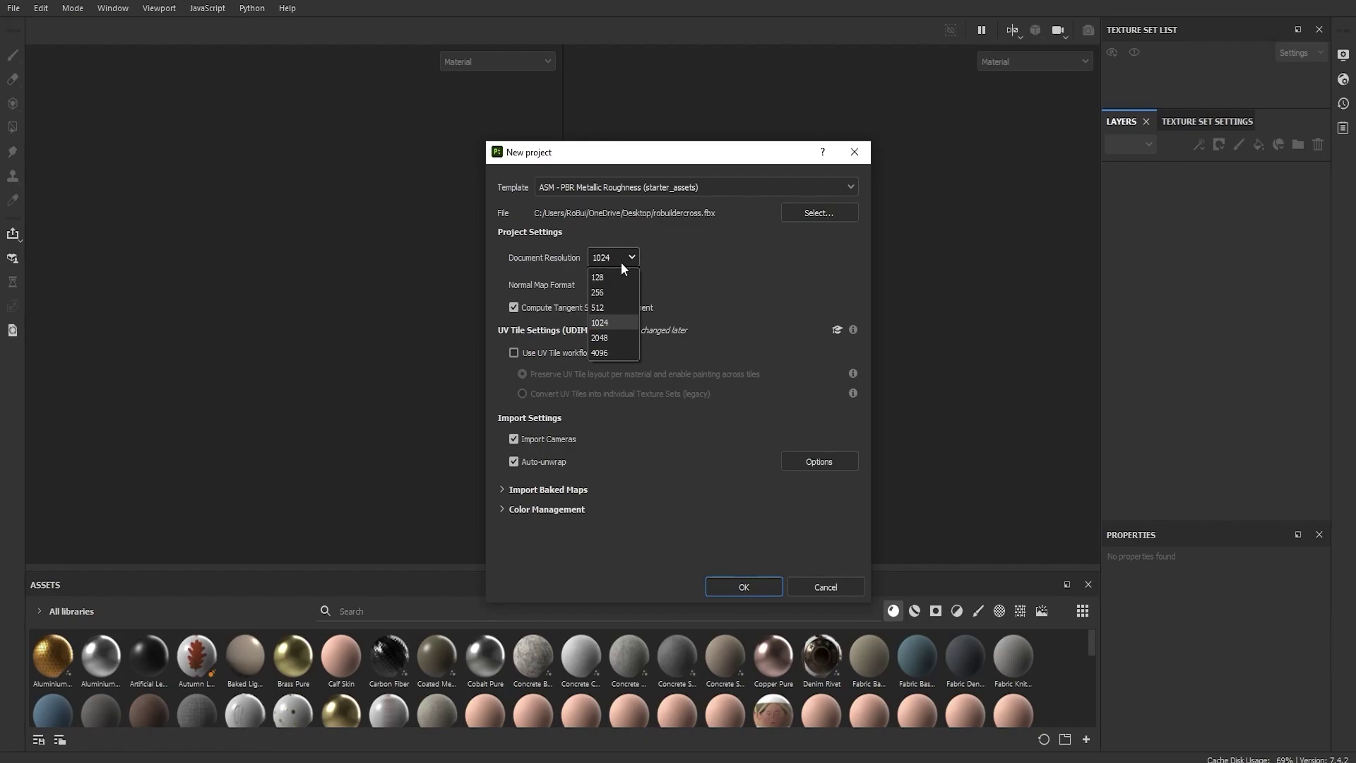
pyautogui.click(614, 339)
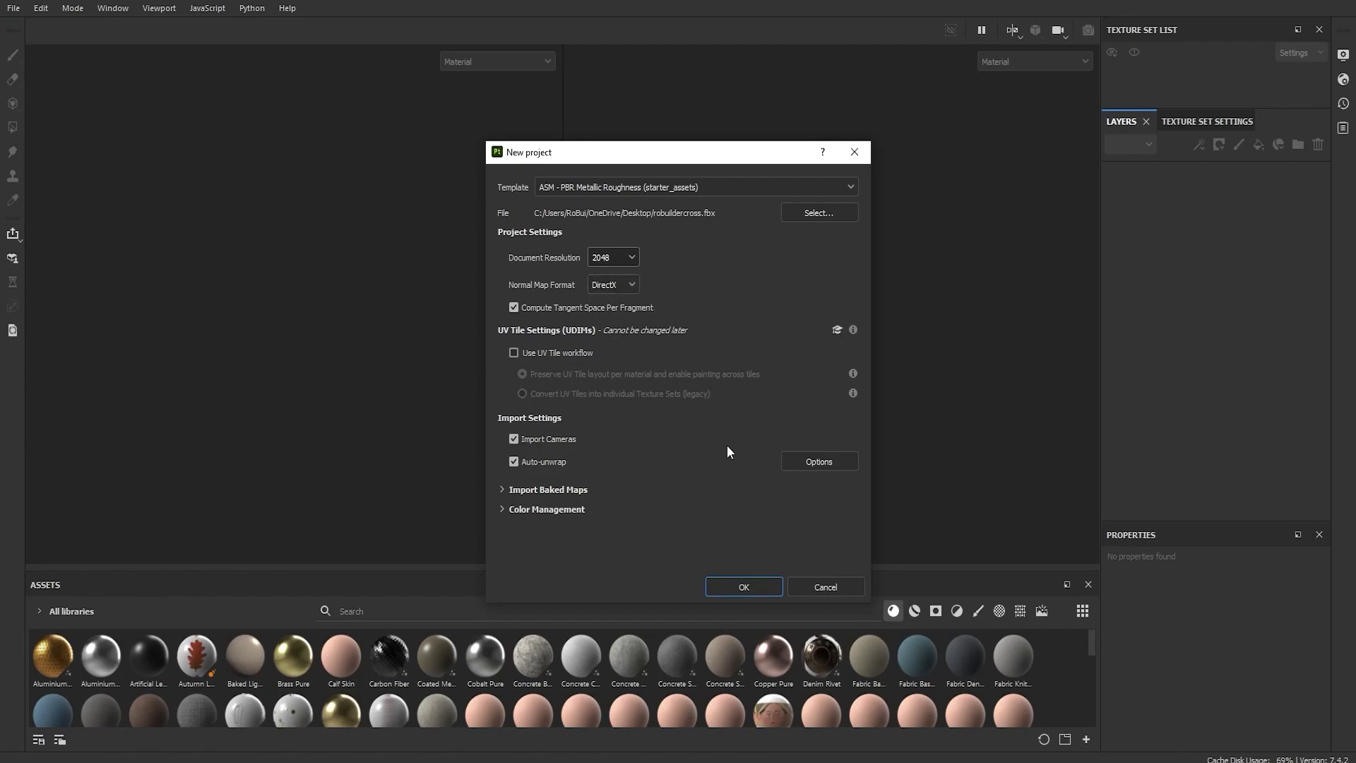
pyautogui.click(749, 586)
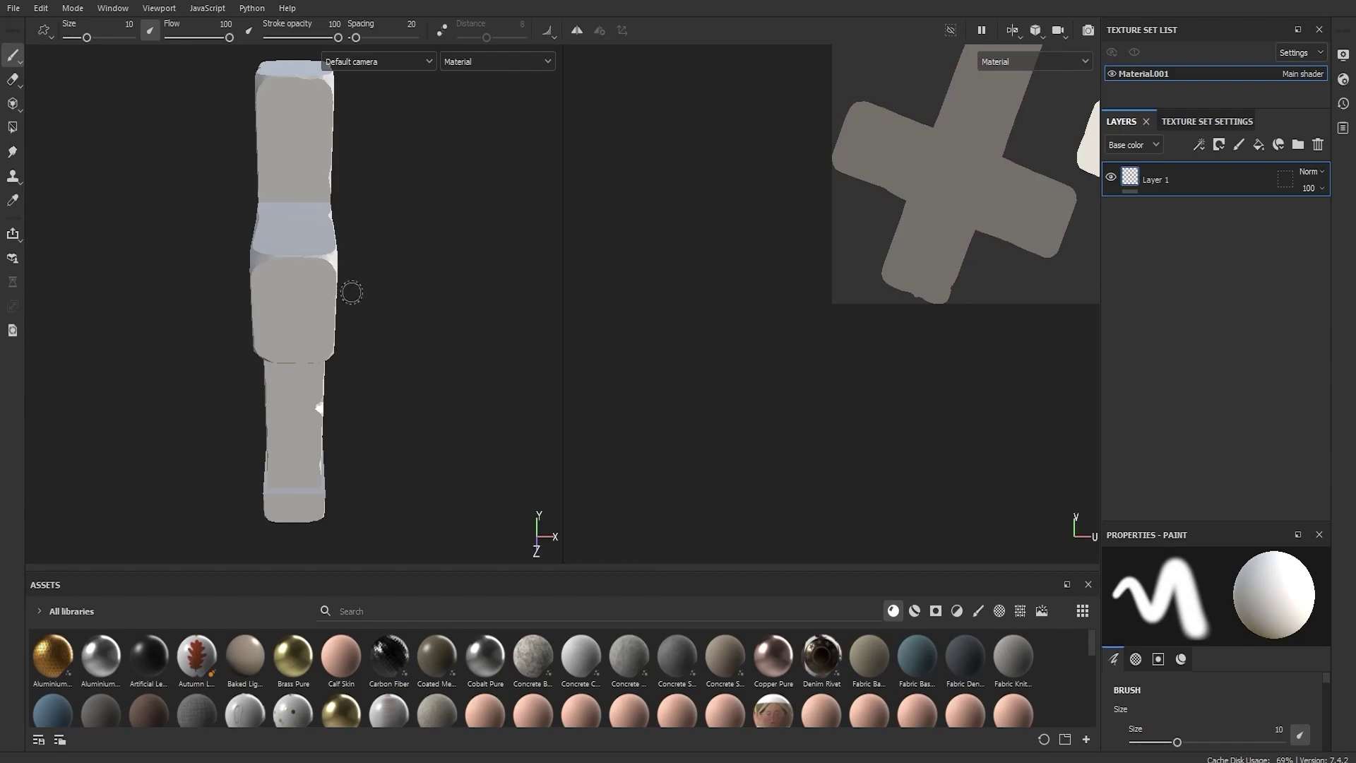
# Inspect the imported cross from its side and front, bringing the whole model into view
pyautogui.moveTo(303, 294)
pyautogui.keyDown('alt'); pyautogui.mouseDown()
pyautogui.moveTo(367, 275)
pyautogui.moveTo(315, 275)
pyautogui.mouseUp(); pyautogui.keyUp('alt')
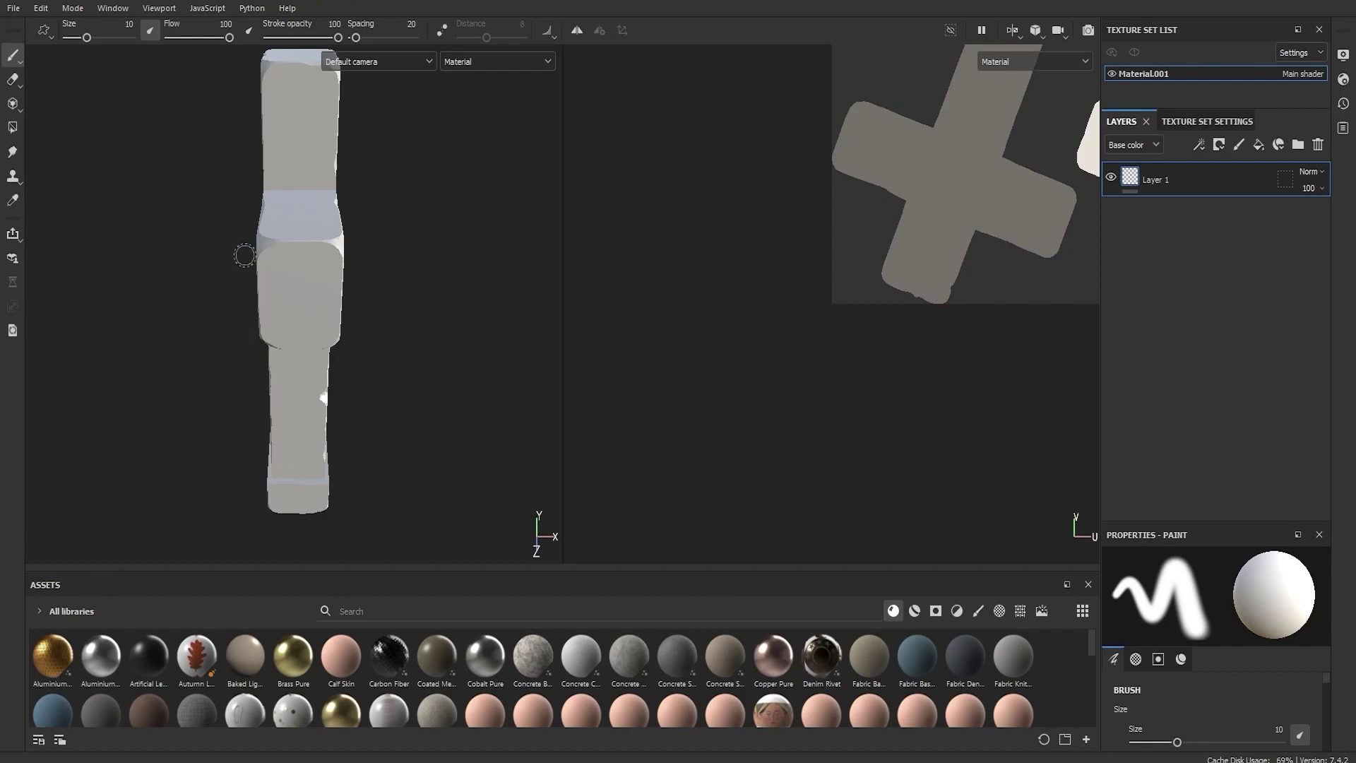
pyautogui.keyDown('alt'); pyautogui.moveTo(254, 254); pyautogui.dragTo(469, 181); pyautogui.keyUp('alt')
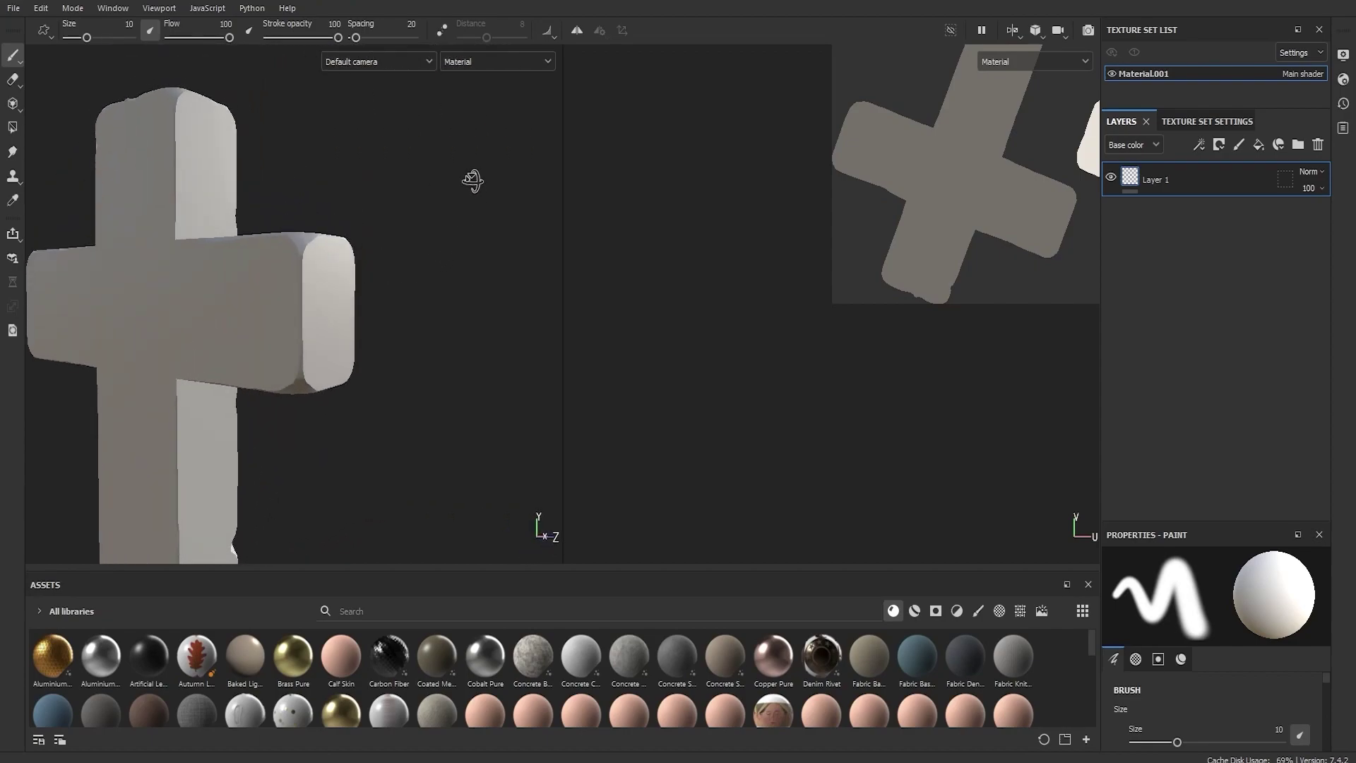
pyautogui.keyDown('alt'); pyautogui.moveTo(469, 181); pyautogui.dragTo(315, 174, button='middle'); pyautogui.keyUp('alt')
pyautogui.keyDown('alt'); pyautogui.moveTo(315, 175); pyautogui.dragTo(378, 309); pyautogui.keyUp('alt')
pyautogui.keyDown('alt'); pyautogui.moveTo(379, 308); pyautogui.dragTo(323, 255, button='middle'); pyautogui.keyUp('alt')
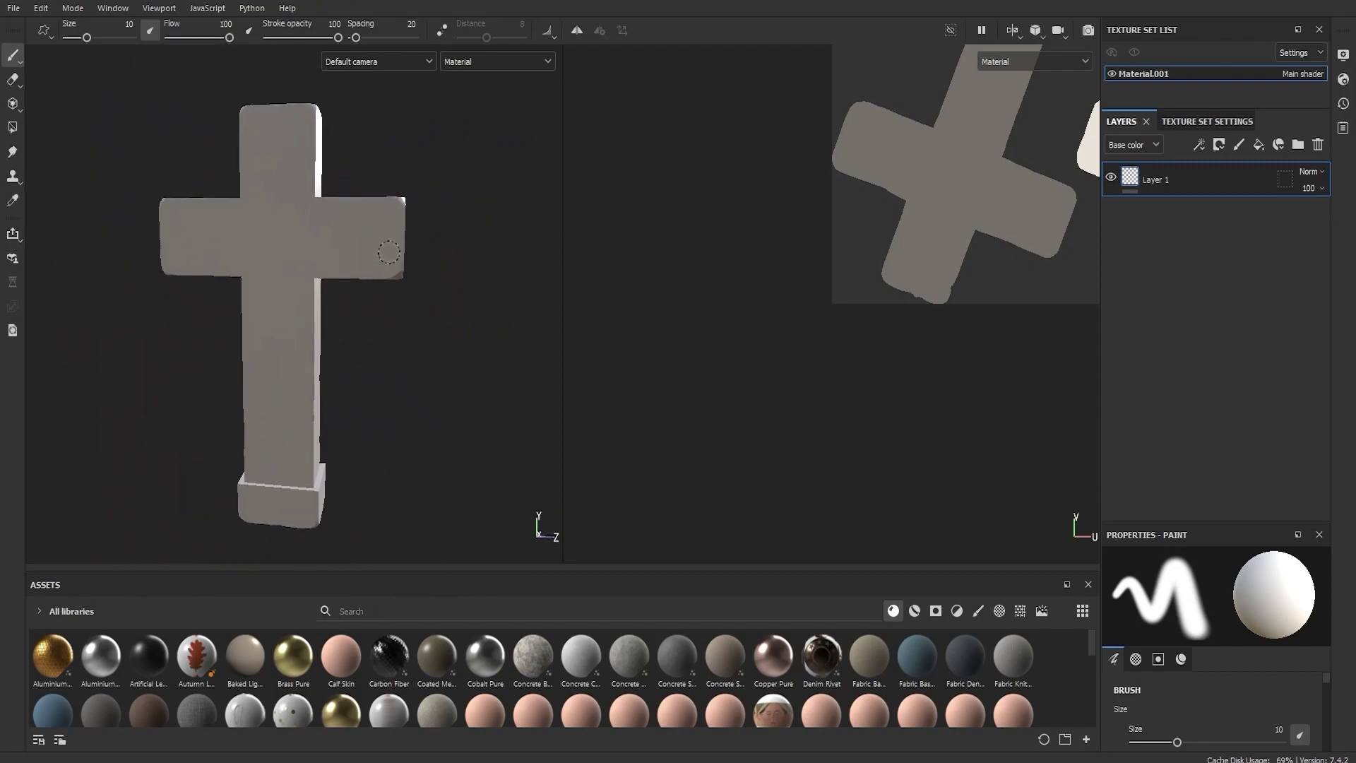
# Examine the cross from front and back and bring its full UV layout into view
pyautogui.moveTo(433, 236)
pyautogui.keyDown('alt'); pyautogui.mouseDown()
pyautogui.moveTo(205, 254)
pyautogui.moveTo(444, 233)
pyautogui.mouseUp(); pyautogui.keyUp('alt')
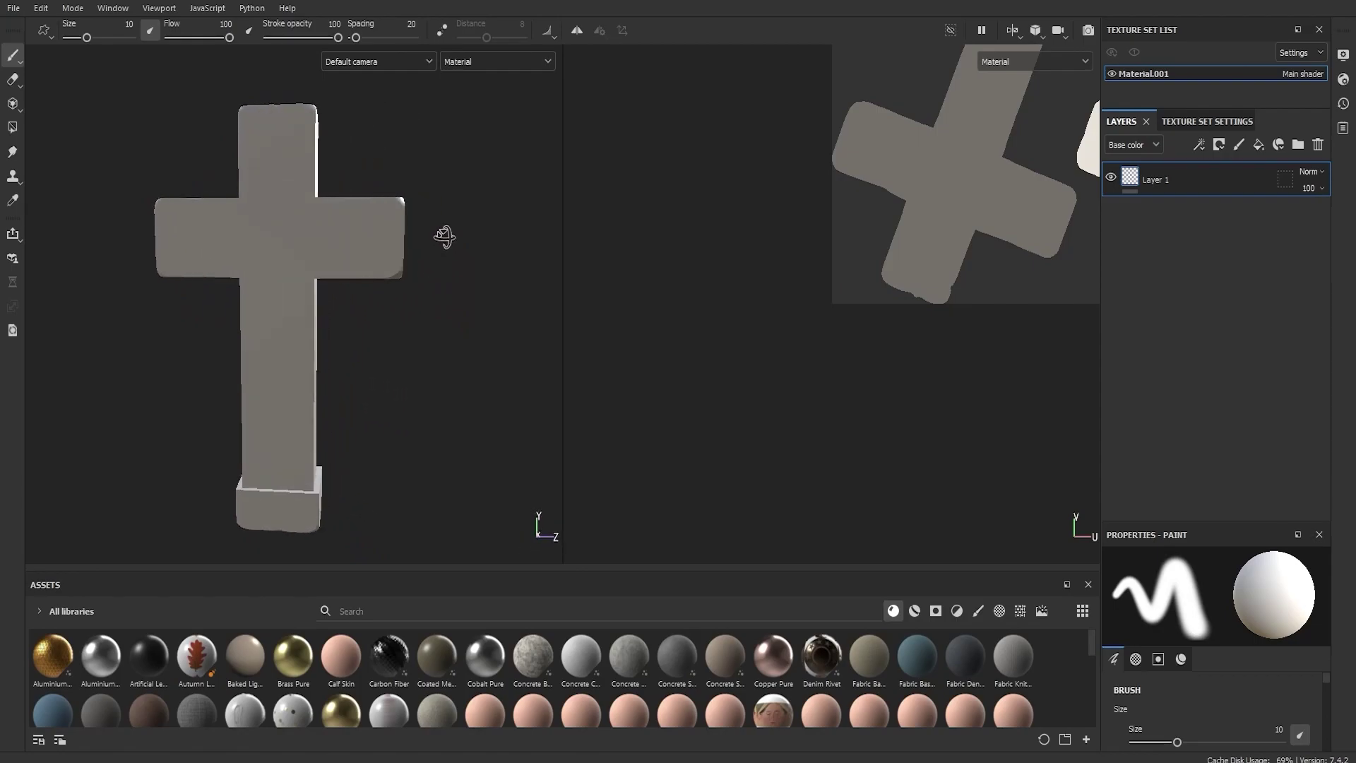
pyautogui.keyDown('alt'); pyautogui.moveTo(903, 226); pyautogui.dragTo(628, 501, button='middle'); pyautogui.keyUp('alt')
pyautogui.scroll(-3, 793, 327)
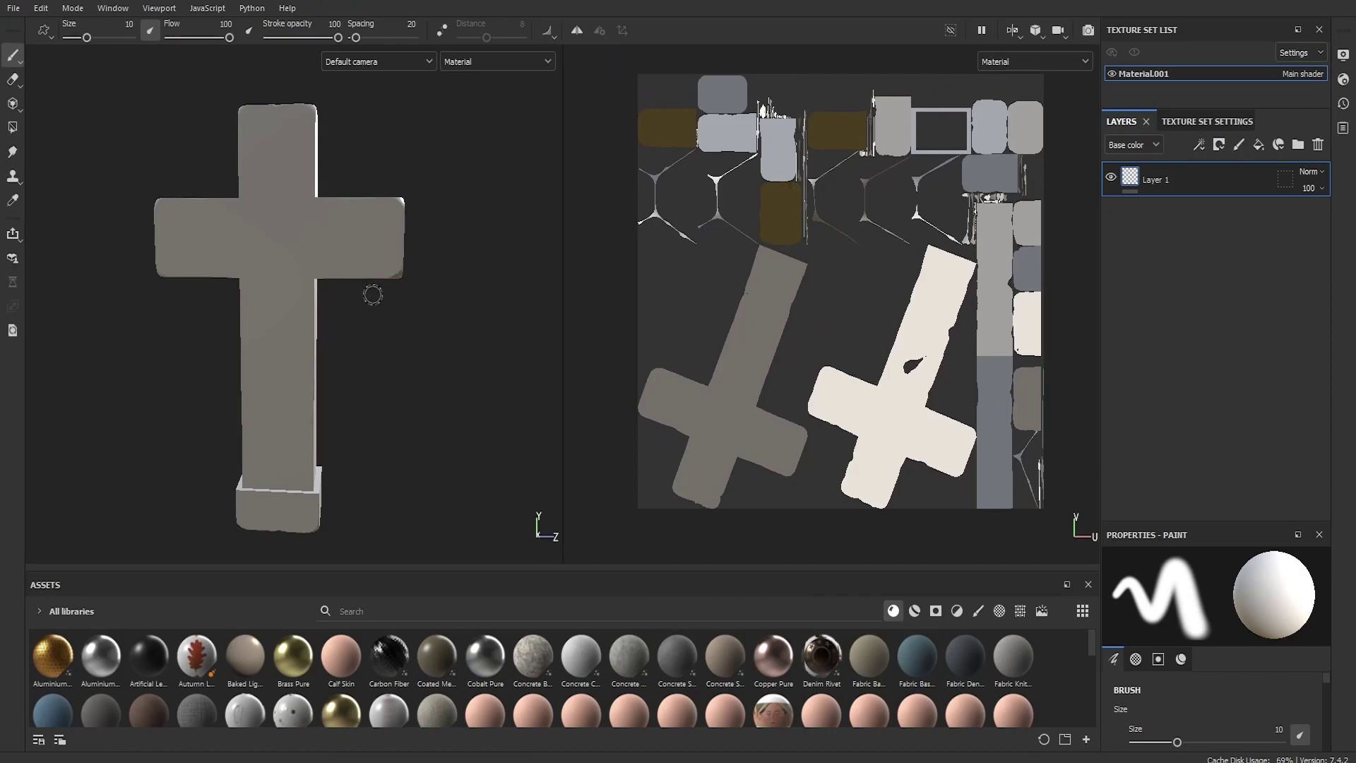
pyautogui.keyDown('alt'); pyautogui.moveTo(369, 293); pyautogui.dragTo(432, 226, button='middle'); pyautogui.keyUp('alt')
pyautogui.keyDown('alt'); pyautogui.moveTo(424, 244); pyautogui.dragTo(241, 245); pyautogui.keyUp('alt')
pyautogui.keyDown('alt'); pyautogui.moveTo(241, 245); pyautogui.dragTo(244, 247, button='middle'); pyautogui.keyUp('alt')
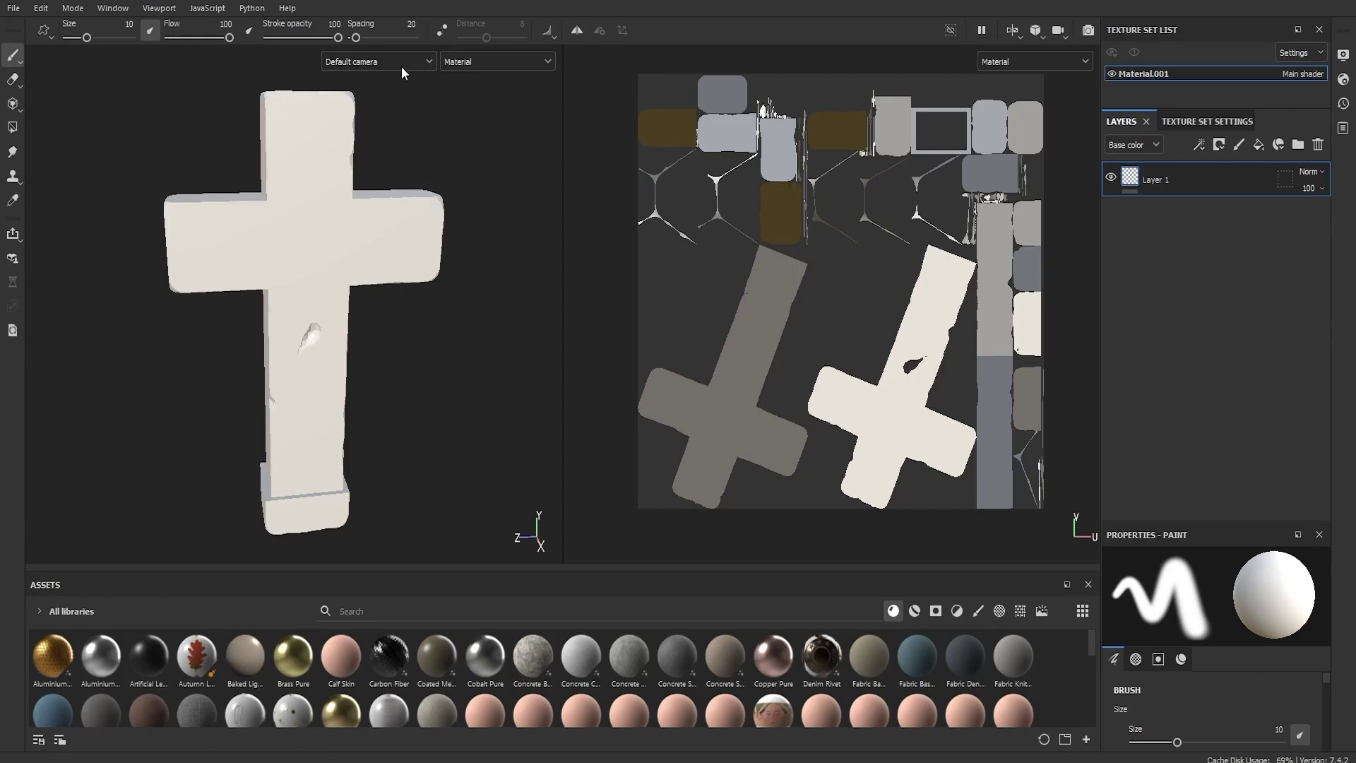
pyautogui.scroll(-1, 339, 227)
pyautogui.rightClick(339, 228)
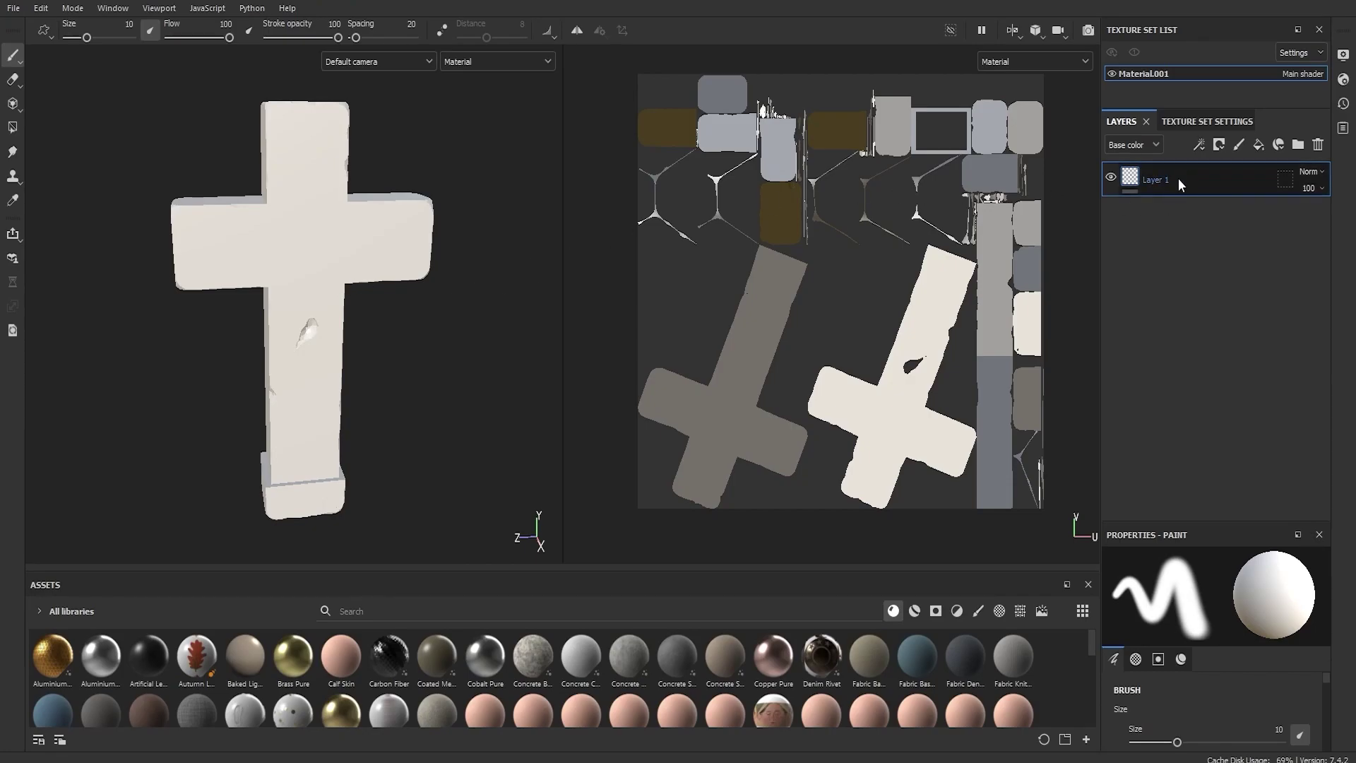
# Delete the default Layer 1 and add a fill layer in its place
pyautogui.press('Delete')
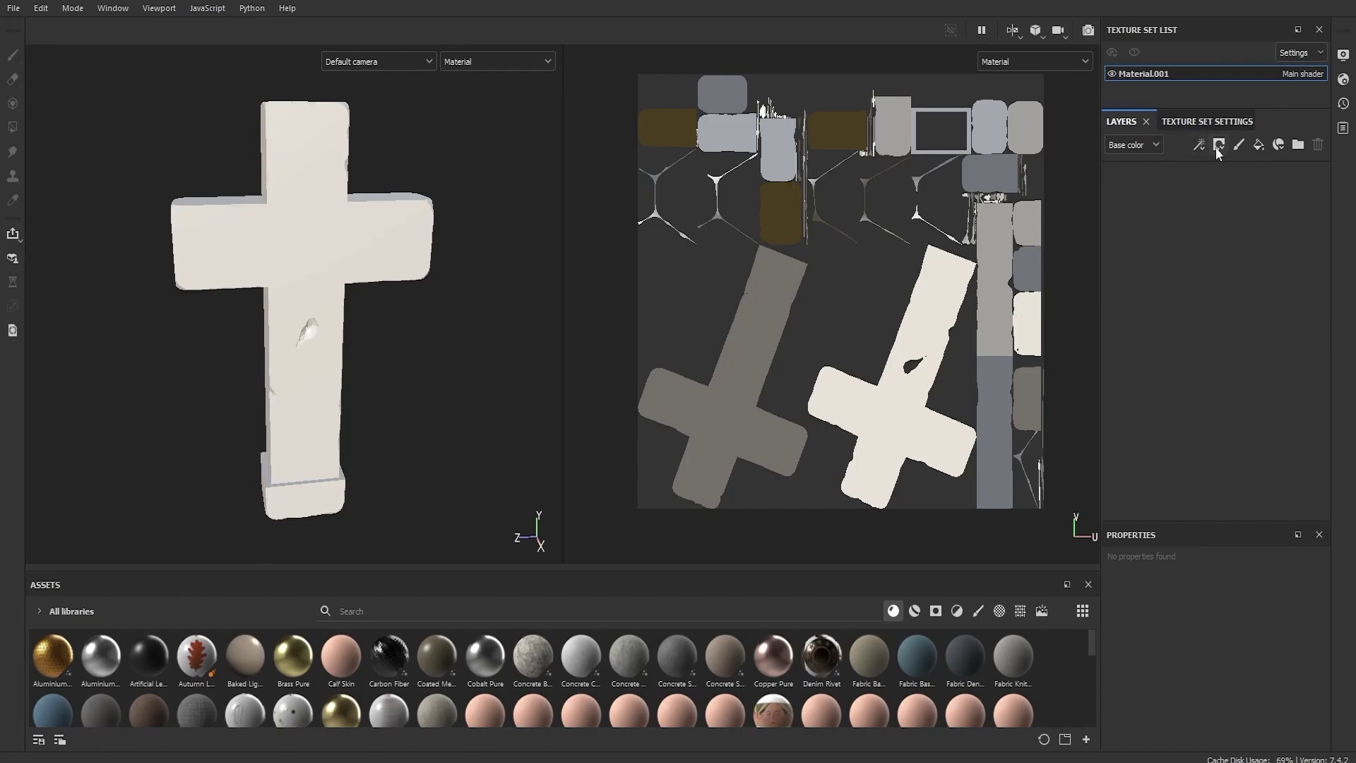
pyautogui.click(1257, 146)
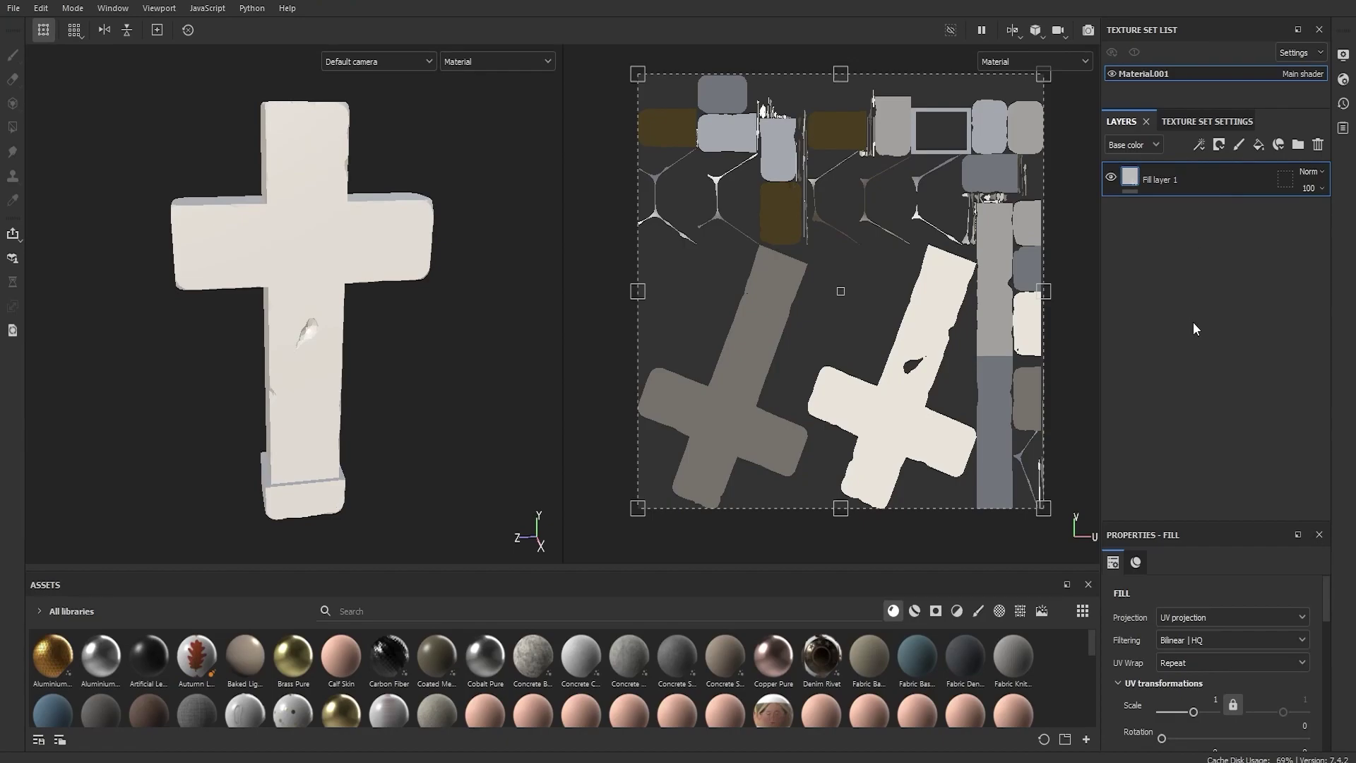
pyautogui.moveTo(1209, 521); pyautogui.dragTo(1209, 422)
# Set the fill layer's base color to dark grey 5A5A5A
pyautogui.scroll(-3, 1215, 585)
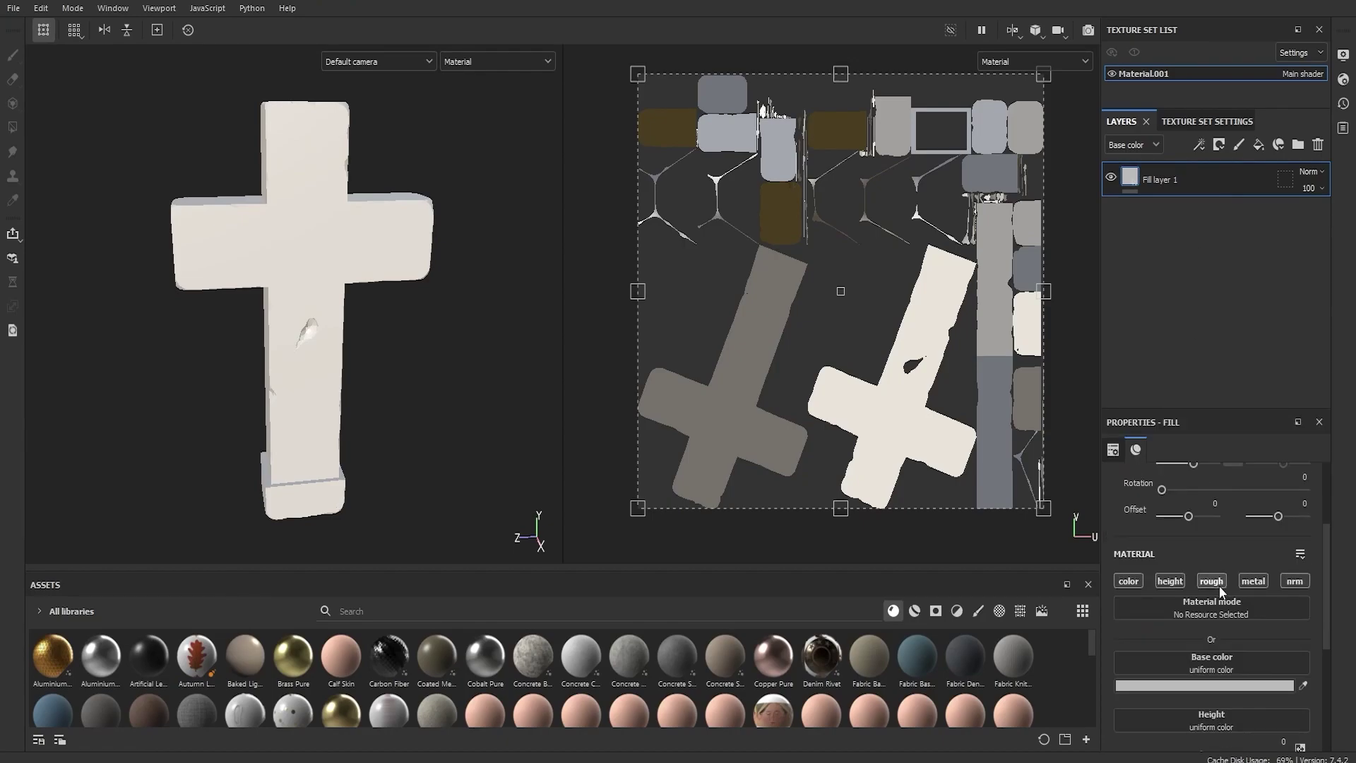
pyautogui.scroll(-2, 1214, 551)
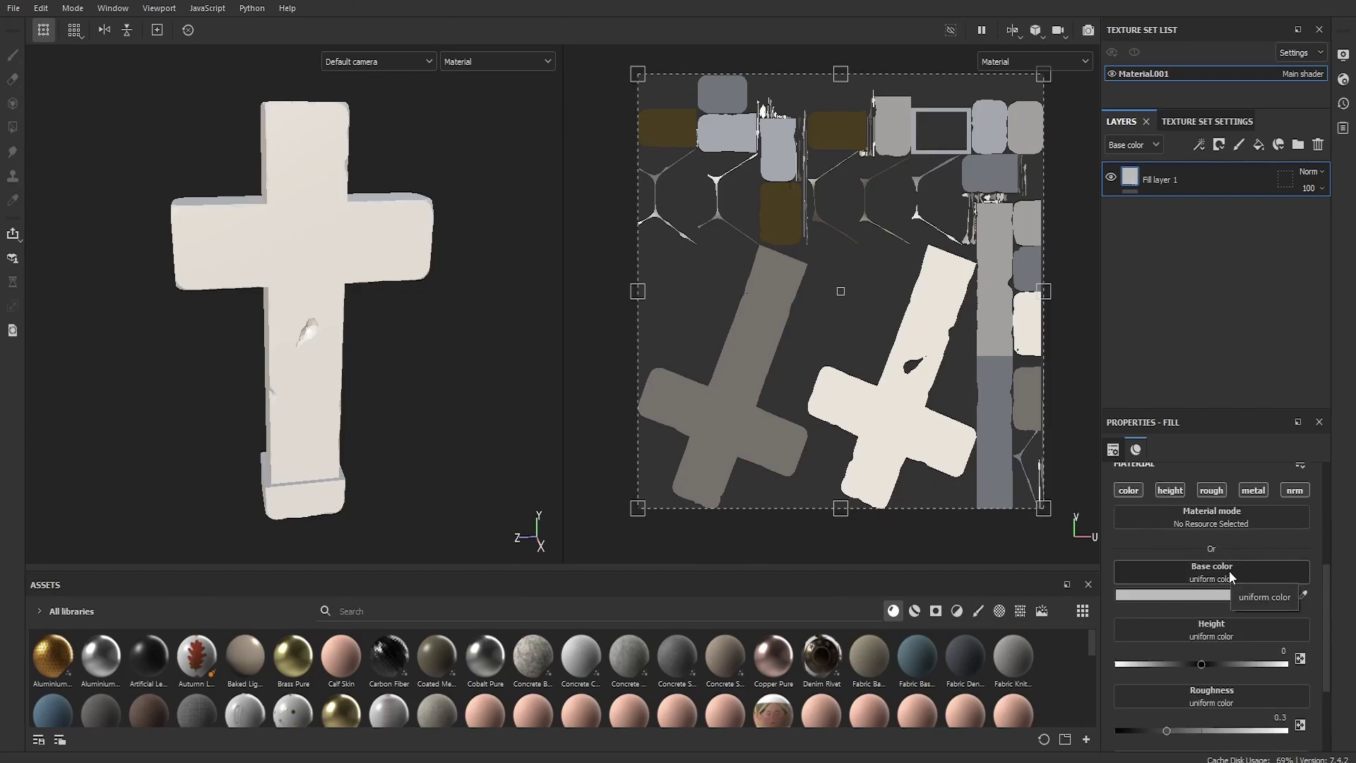
pyautogui.click(1252, 578)
pyautogui.click(1251, 597)
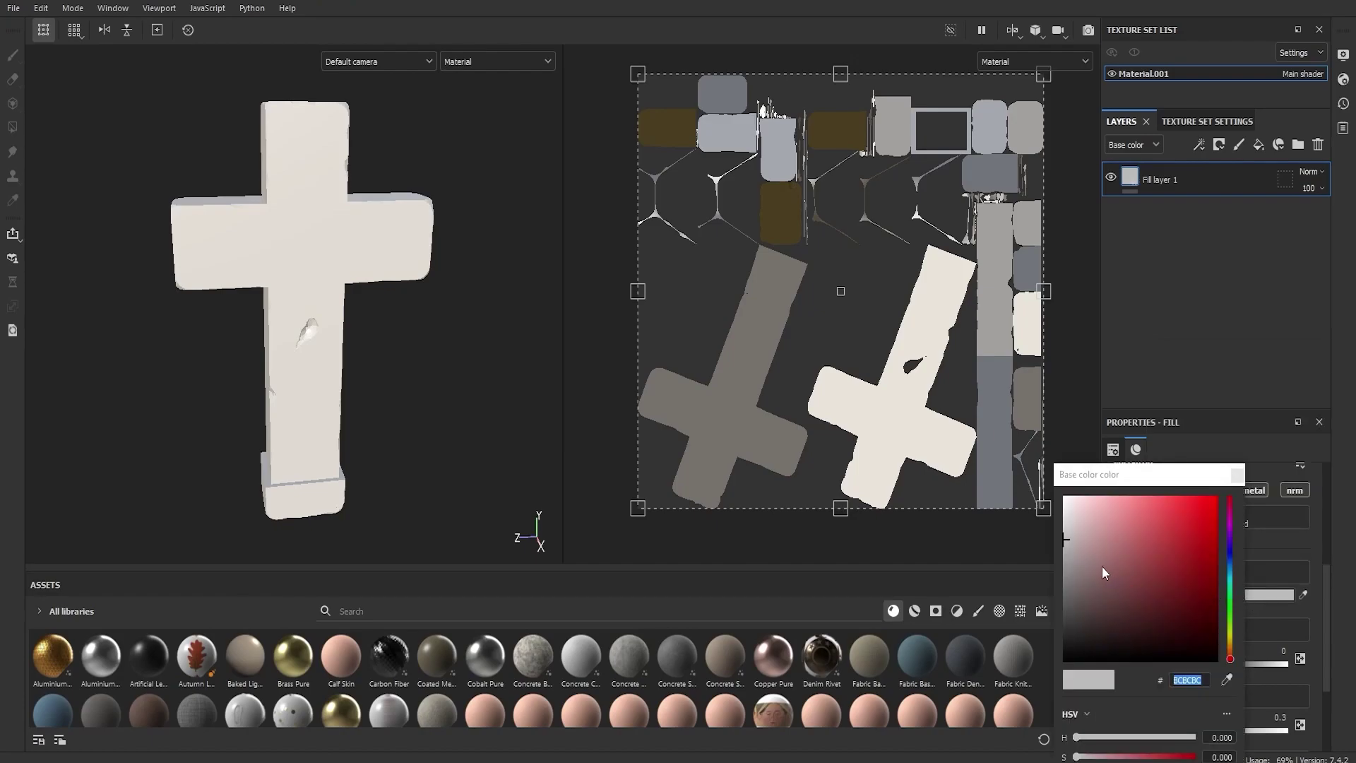
pyautogui.moveTo(1073, 549); pyautogui.dragTo(1046, 603)
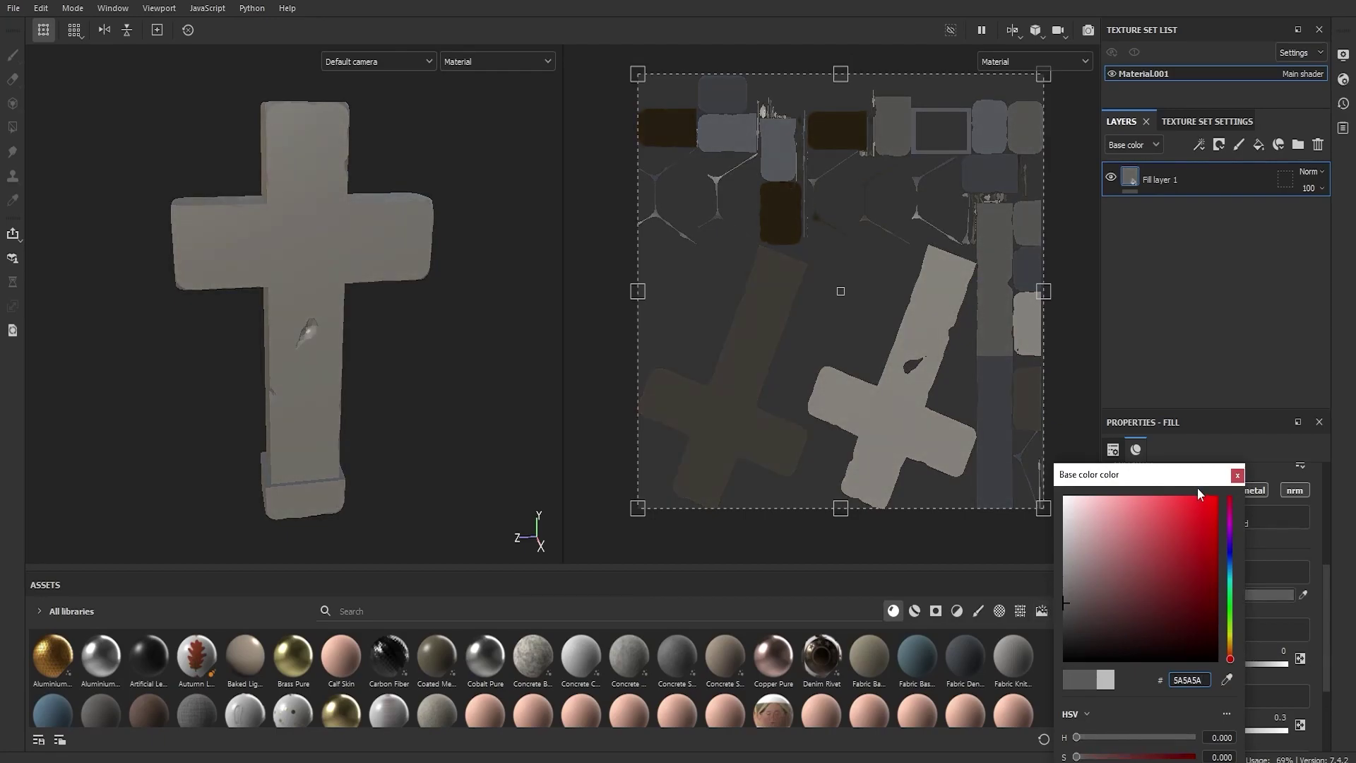
pyautogui.click(1238, 476)
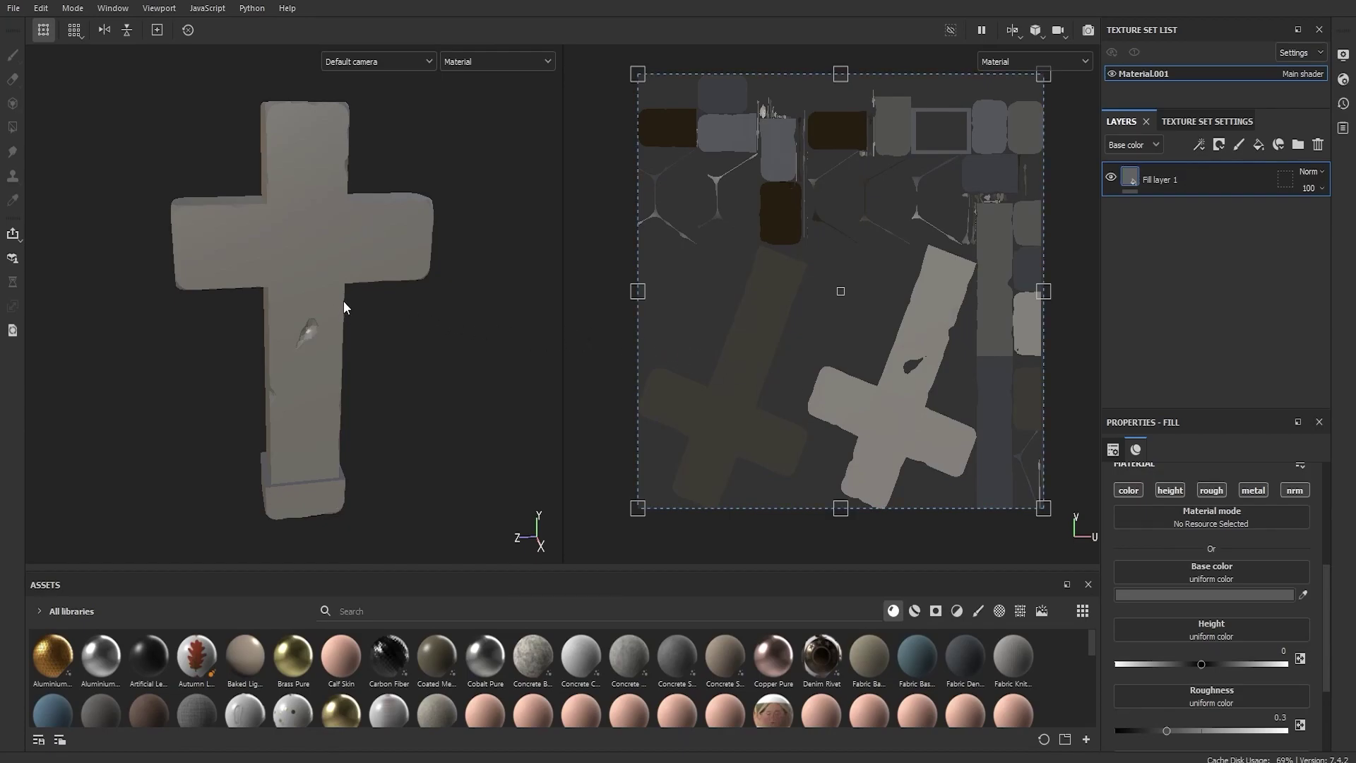
# Bake all seven selected mesh maps for the cross at an output size of 2048
pyautogui.keyDown('alt'); pyautogui.moveTo(339, 284); pyautogui.dragTo(317, 261); pyautogui.keyUp('alt')
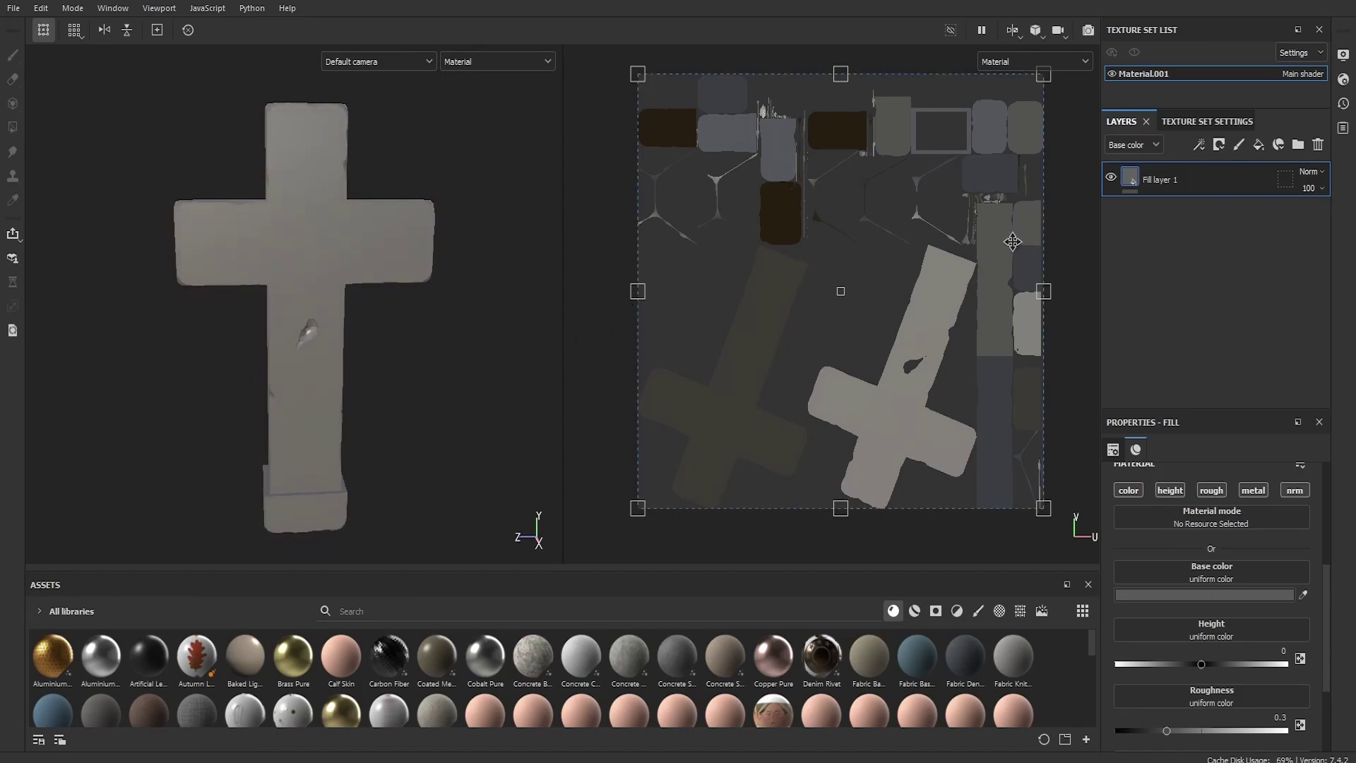
pyautogui.click(41, 9)
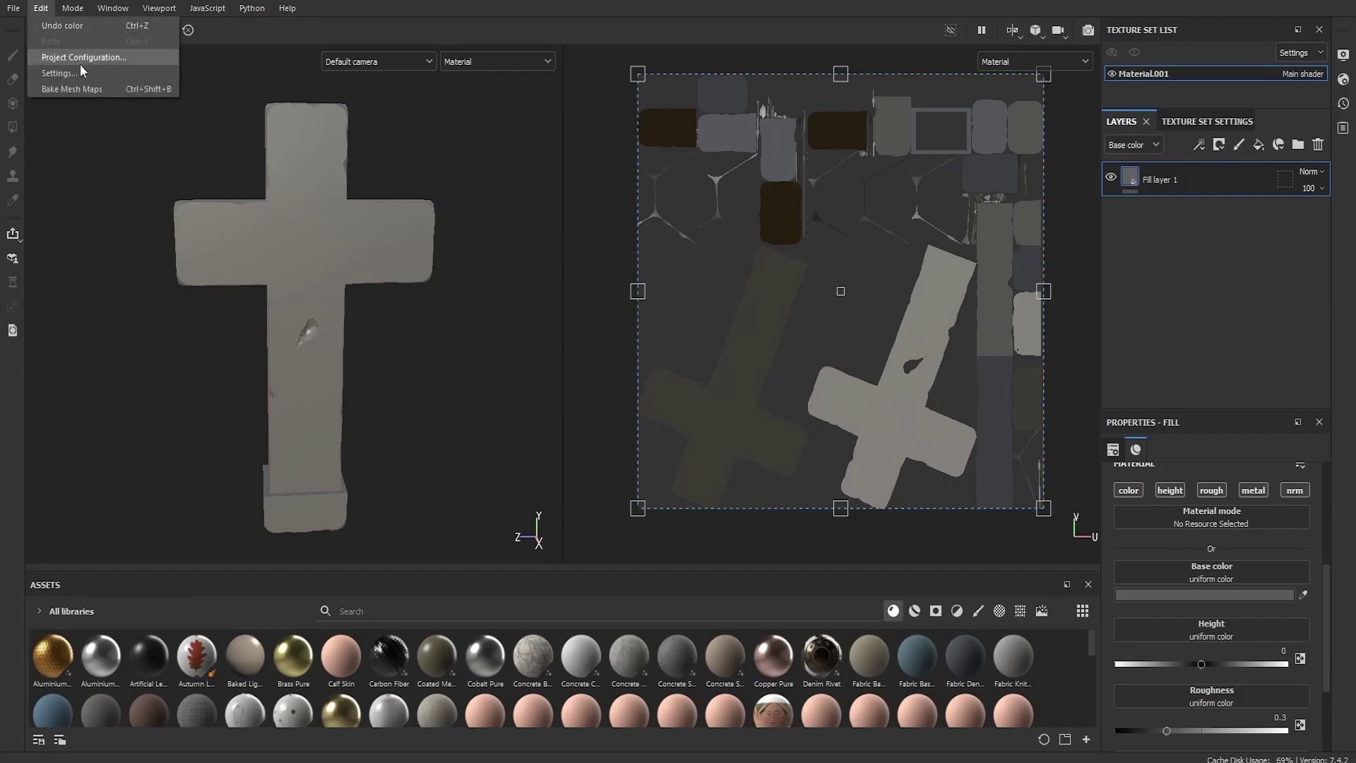
pyautogui.click(84, 89)
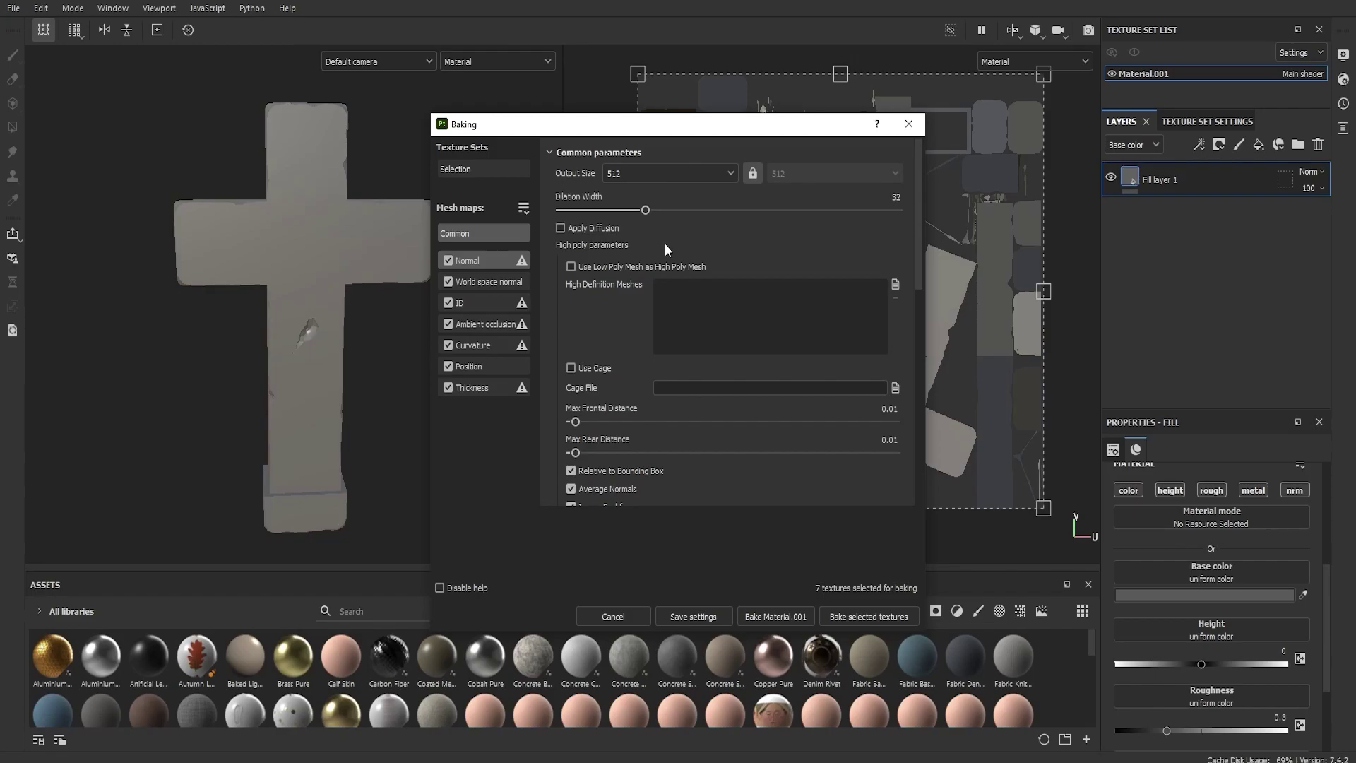
pyautogui.click(728, 173)
pyautogui.click(634, 286)
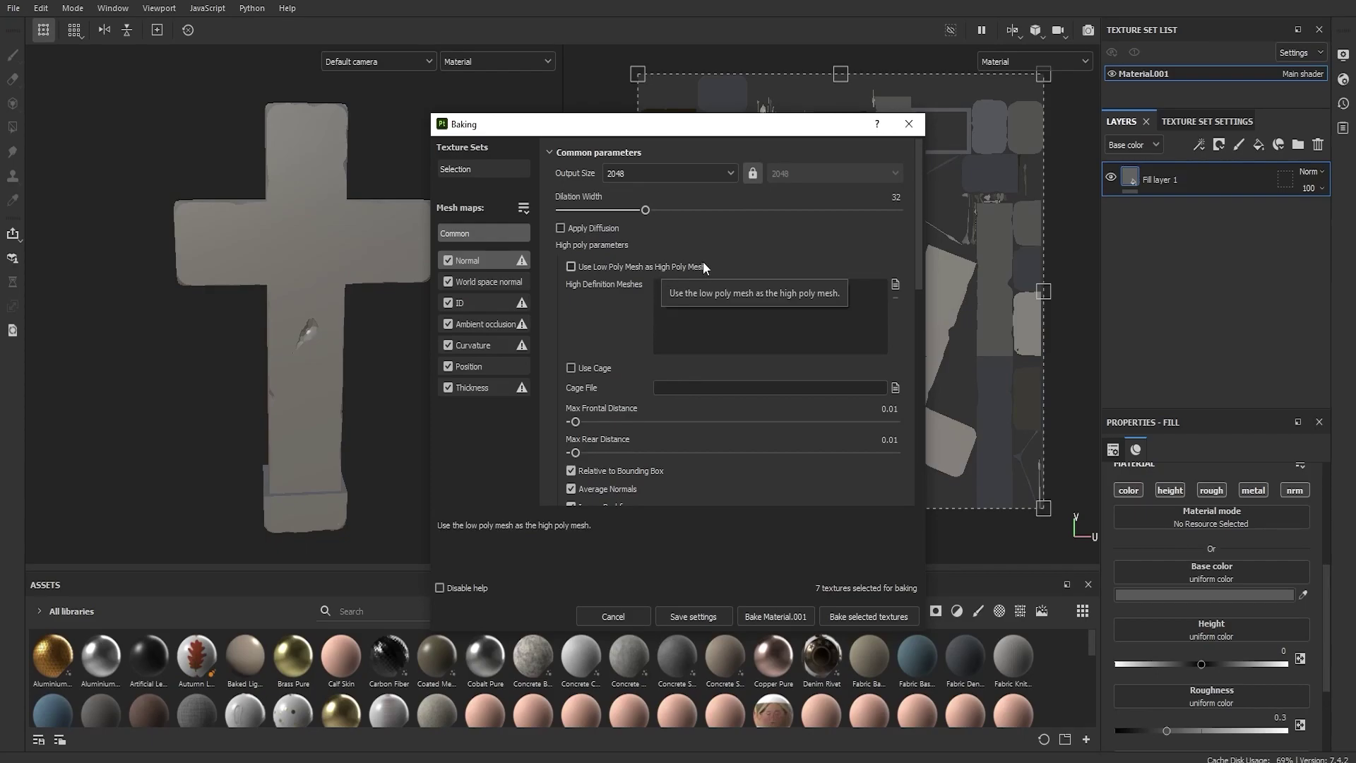
pyautogui.click(868, 616)
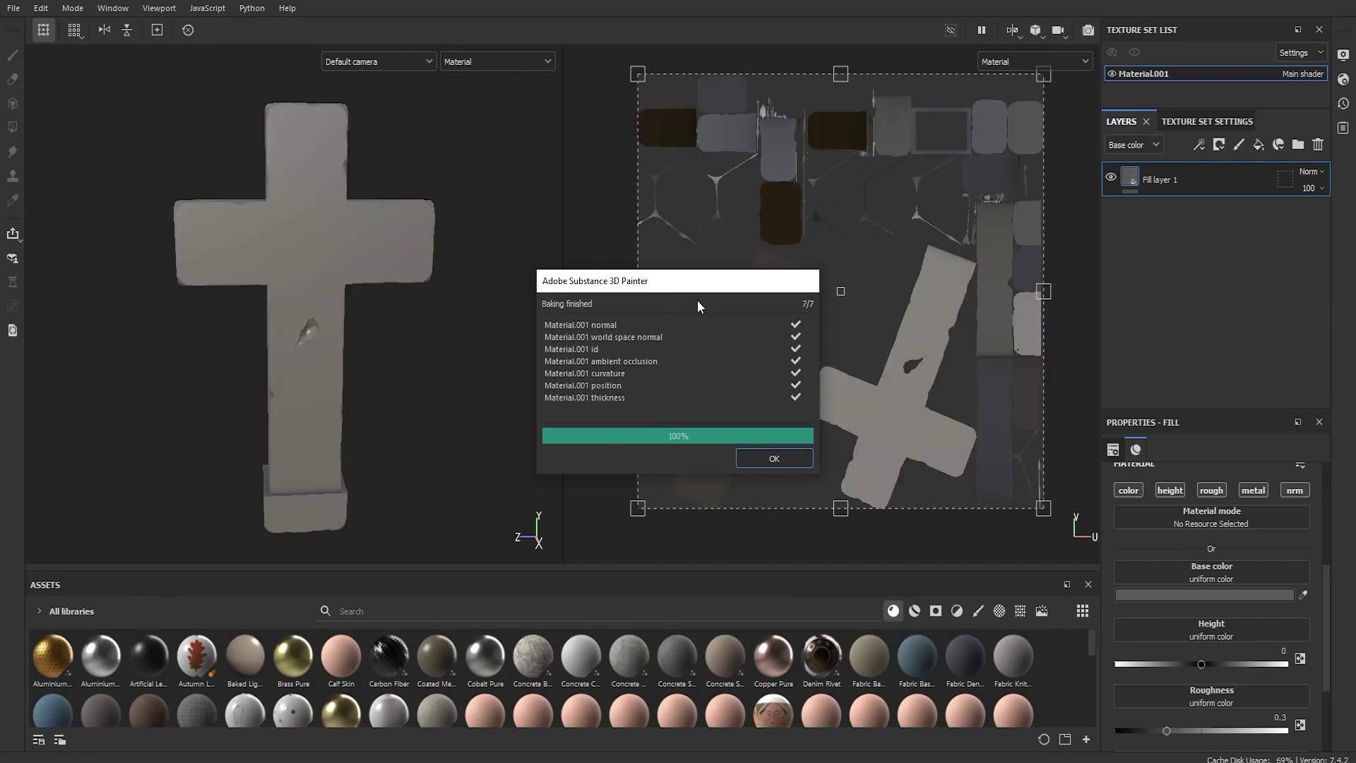
pyautogui.click(788, 459)
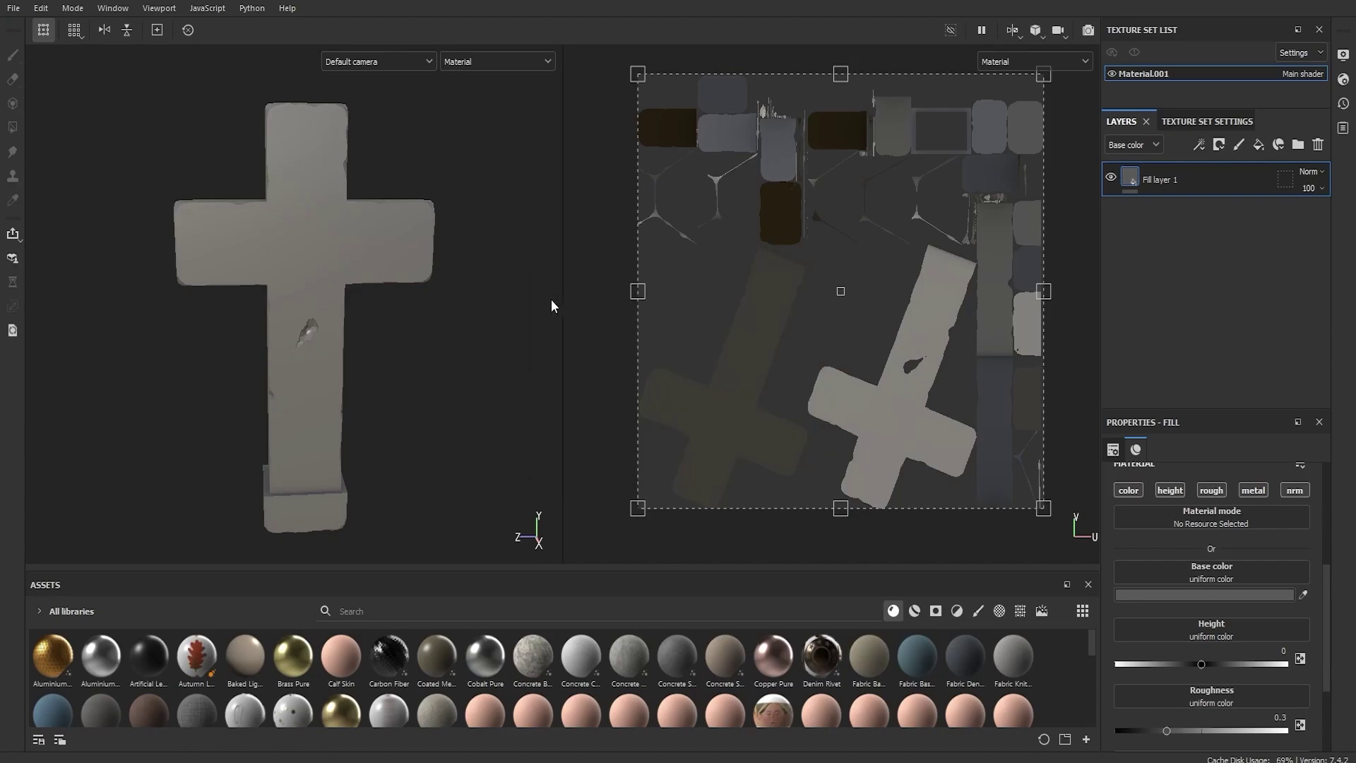
# Display the baked Curvature map on the cross and inspect its edges and damage
pyautogui.keyDown('alt'); pyautogui.moveTo(466, 276); pyautogui.dragTo(446, 257); pyautogui.keyUp('alt')
pyautogui.keyDown('alt'); pyautogui.moveTo(448, 255); pyautogui.dragTo(372, 257, button='middle'); pyautogui.keyUp('alt')
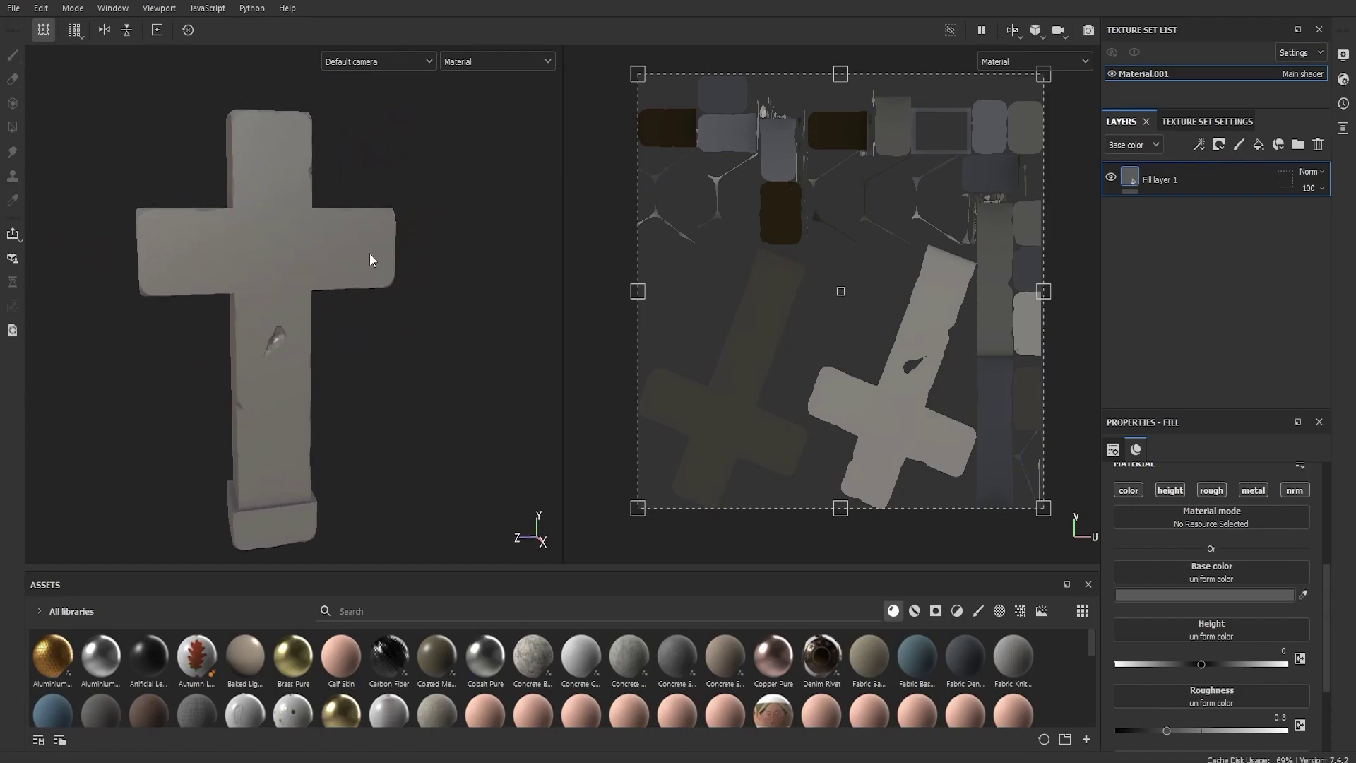
pyautogui.click(464, 63)
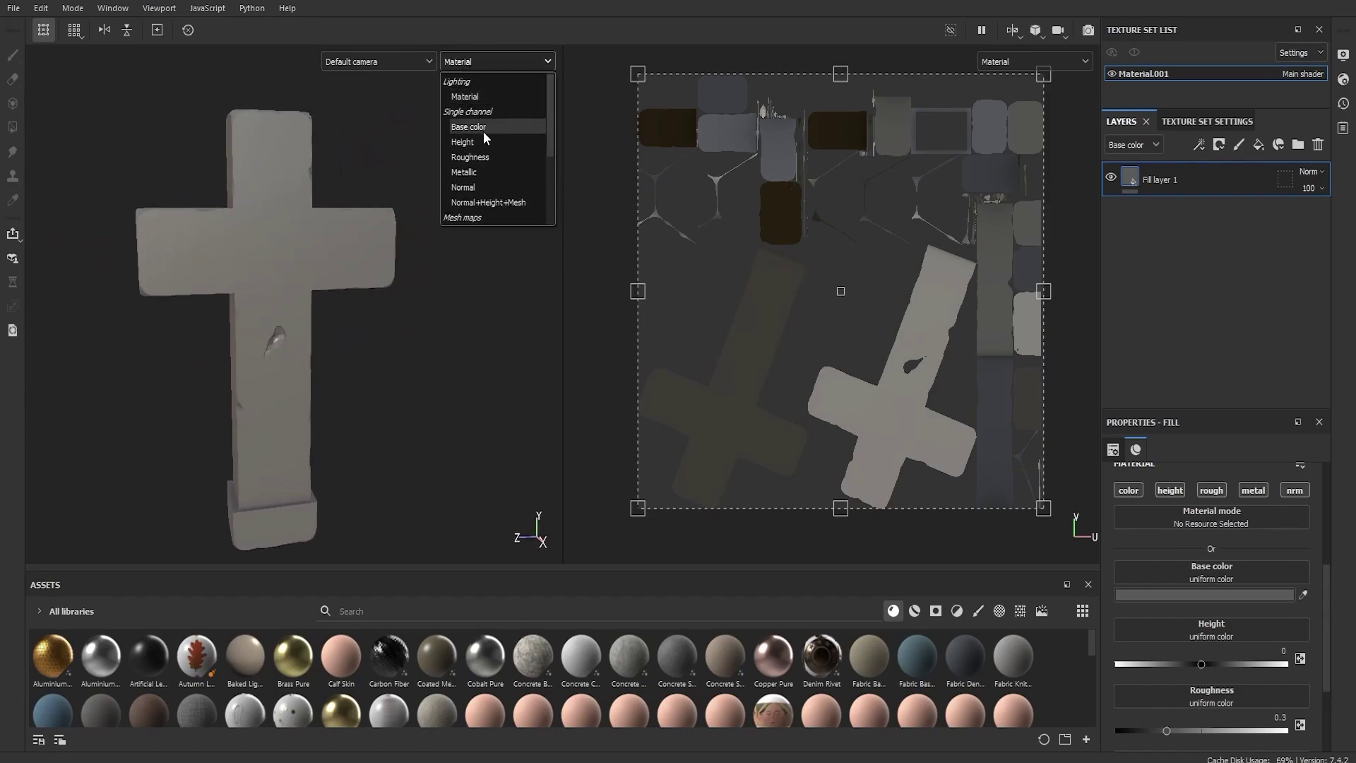
pyautogui.scroll(-2, 494, 159)
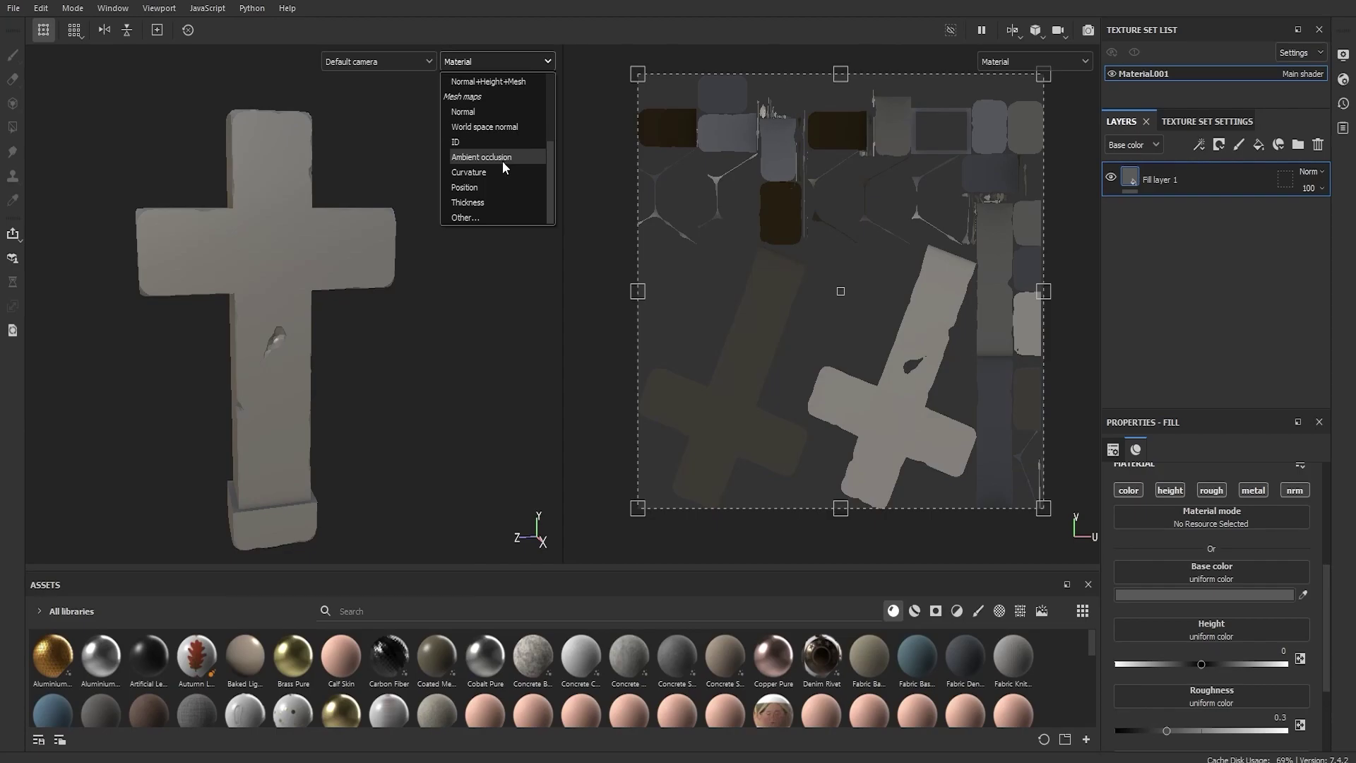
pyautogui.click(486, 175)
pyautogui.moveTo(315, 211)
pyautogui.keyDown('alt'); pyautogui.mouseDown(button='middle')
pyautogui.moveTo(348, 202)
pyautogui.moveTo(331, 199)
pyautogui.mouseUp(button='middle'); pyautogui.keyUp('alt')
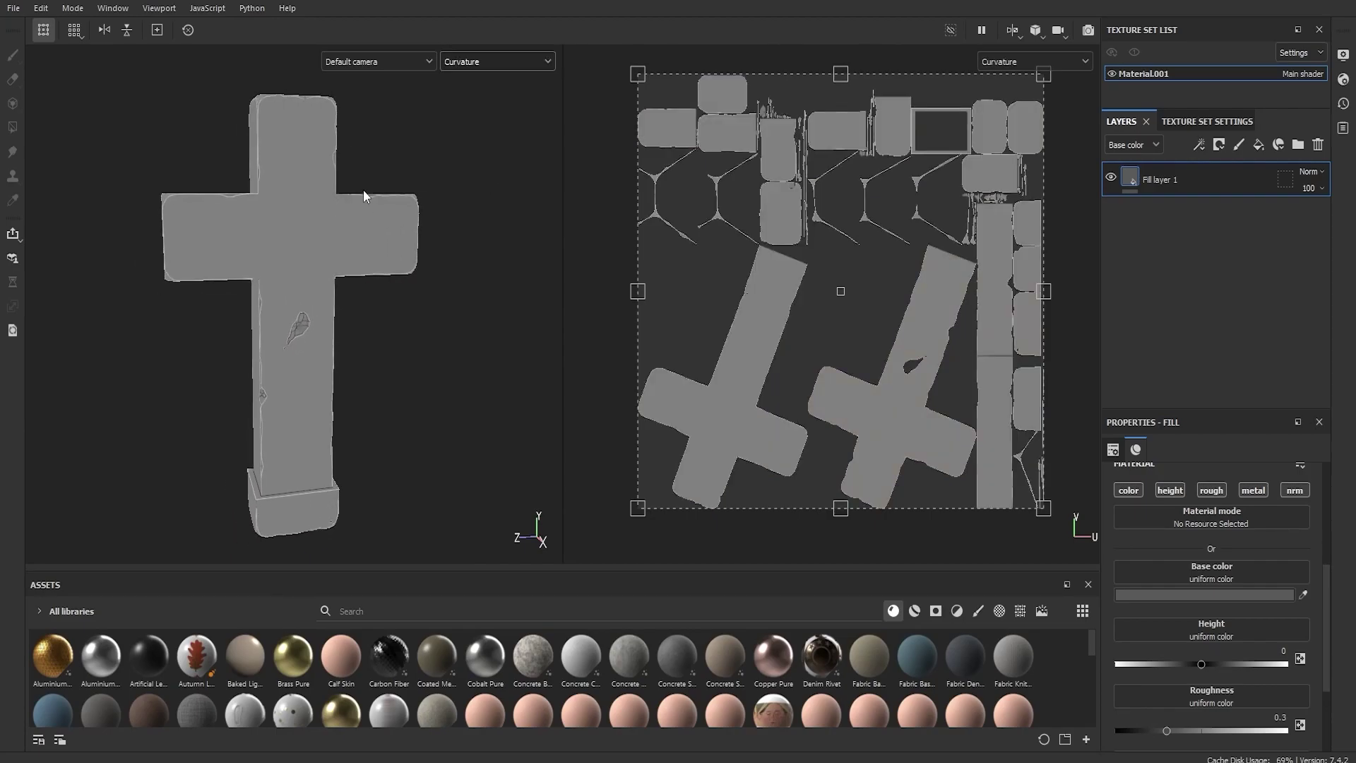
# View the cross's Base color channel alone, then return to the lit Material display
pyautogui.click(476, 61)
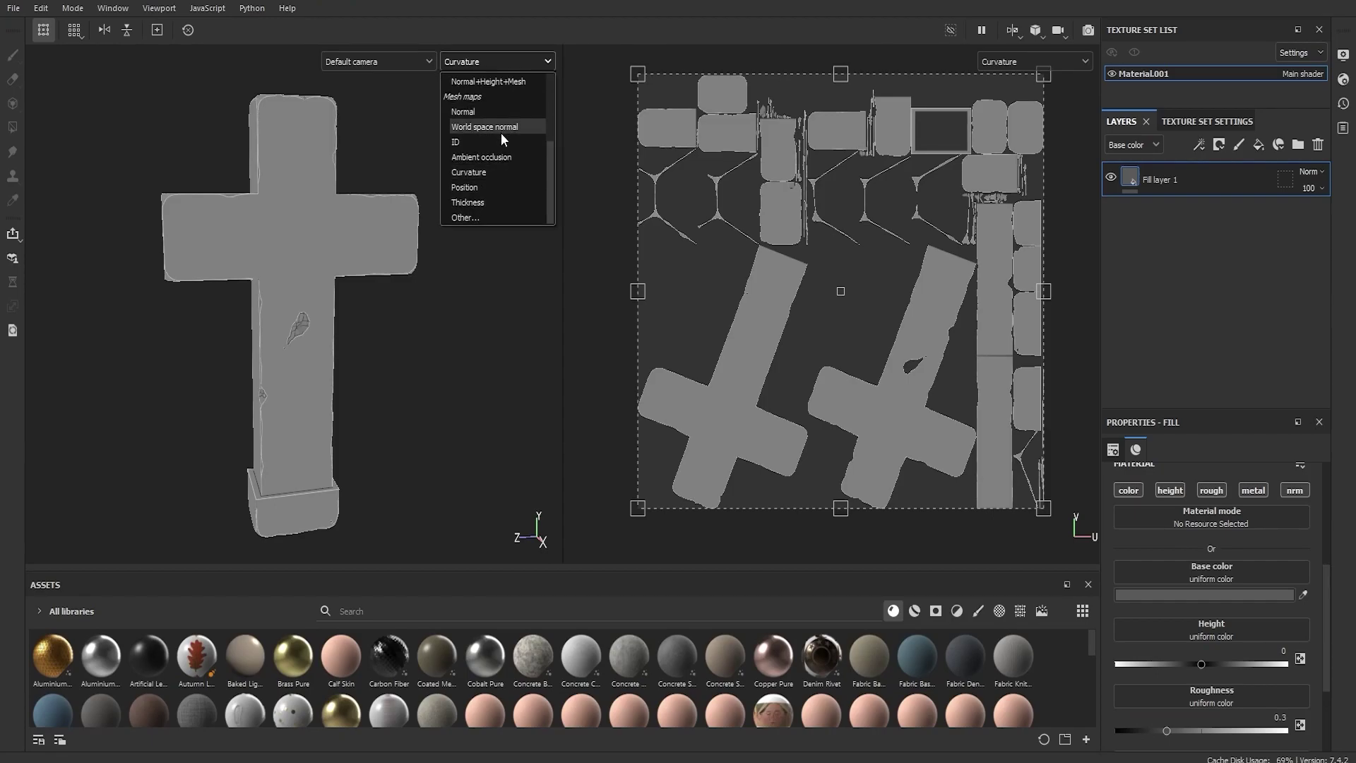
pyautogui.scroll(3, 492, 173)
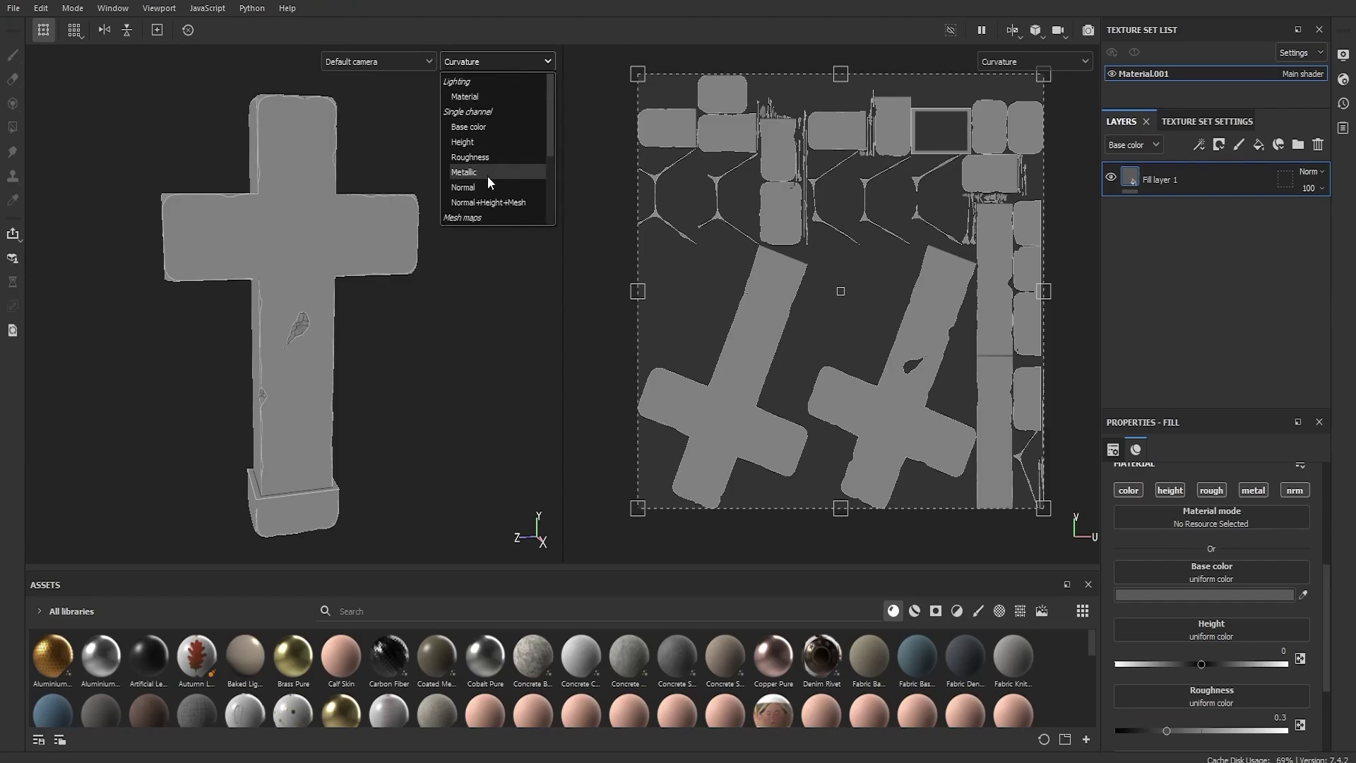
pyautogui.click(477, 127)
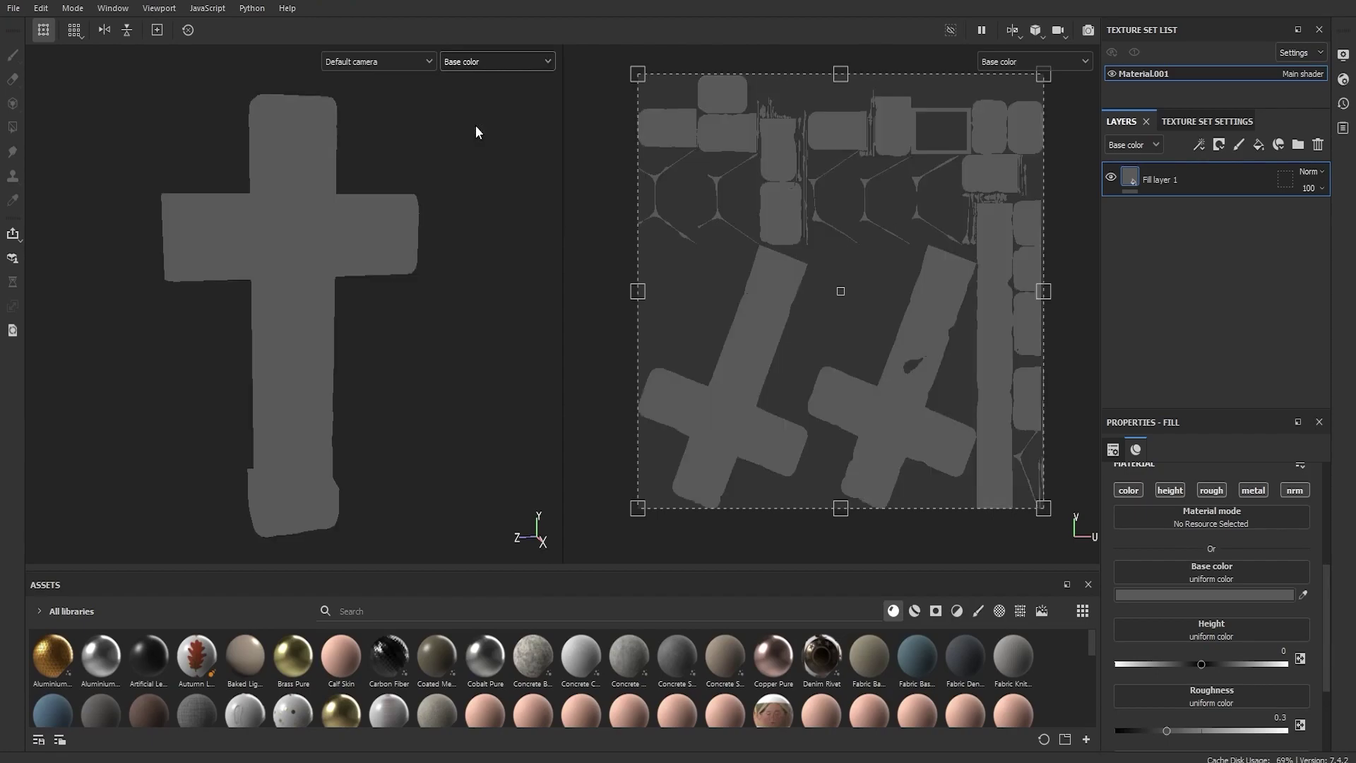
pyautogui.click(498, 62)
pyautogui.click(473, 92)
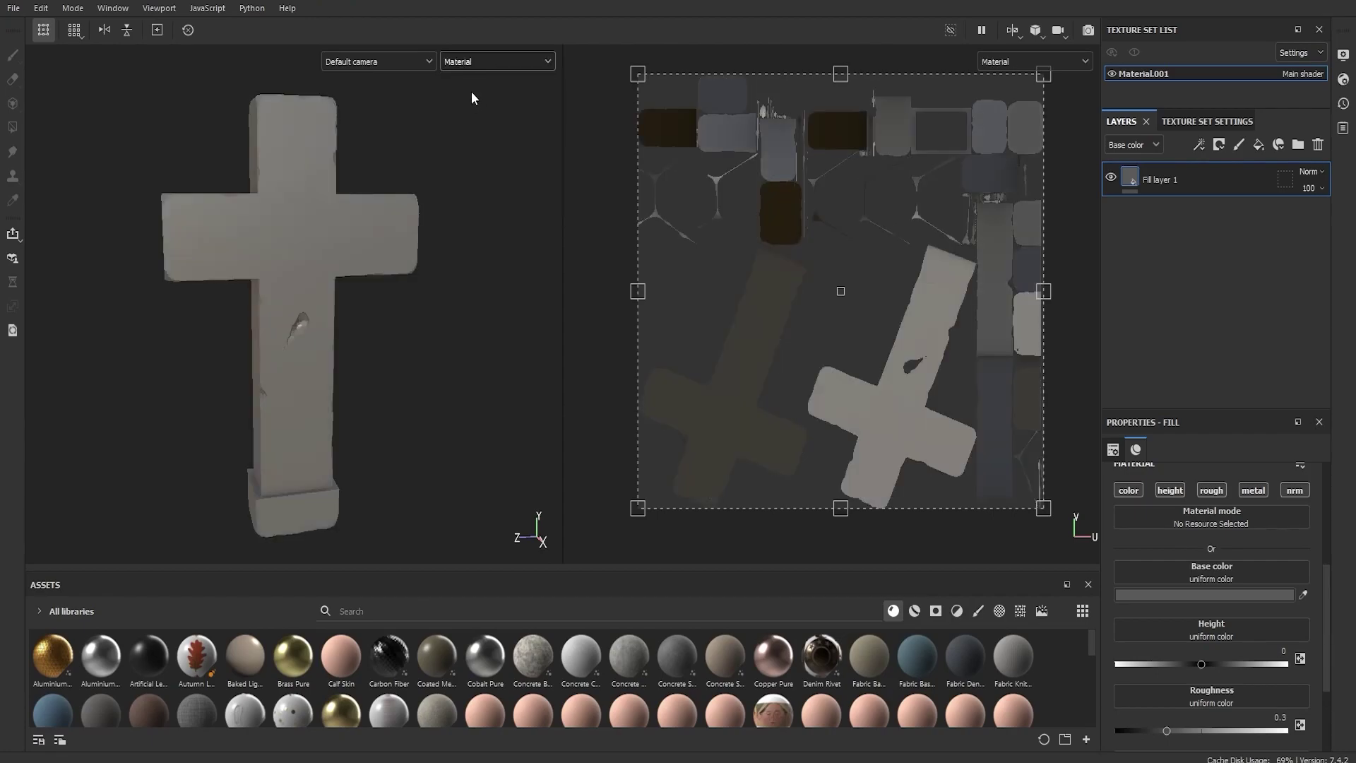
# Inspect the baked Thickness map on the cross and restore the Material display
pyautogui.click(467, 63)
pyautogui.scroll(-3, 484, 160)
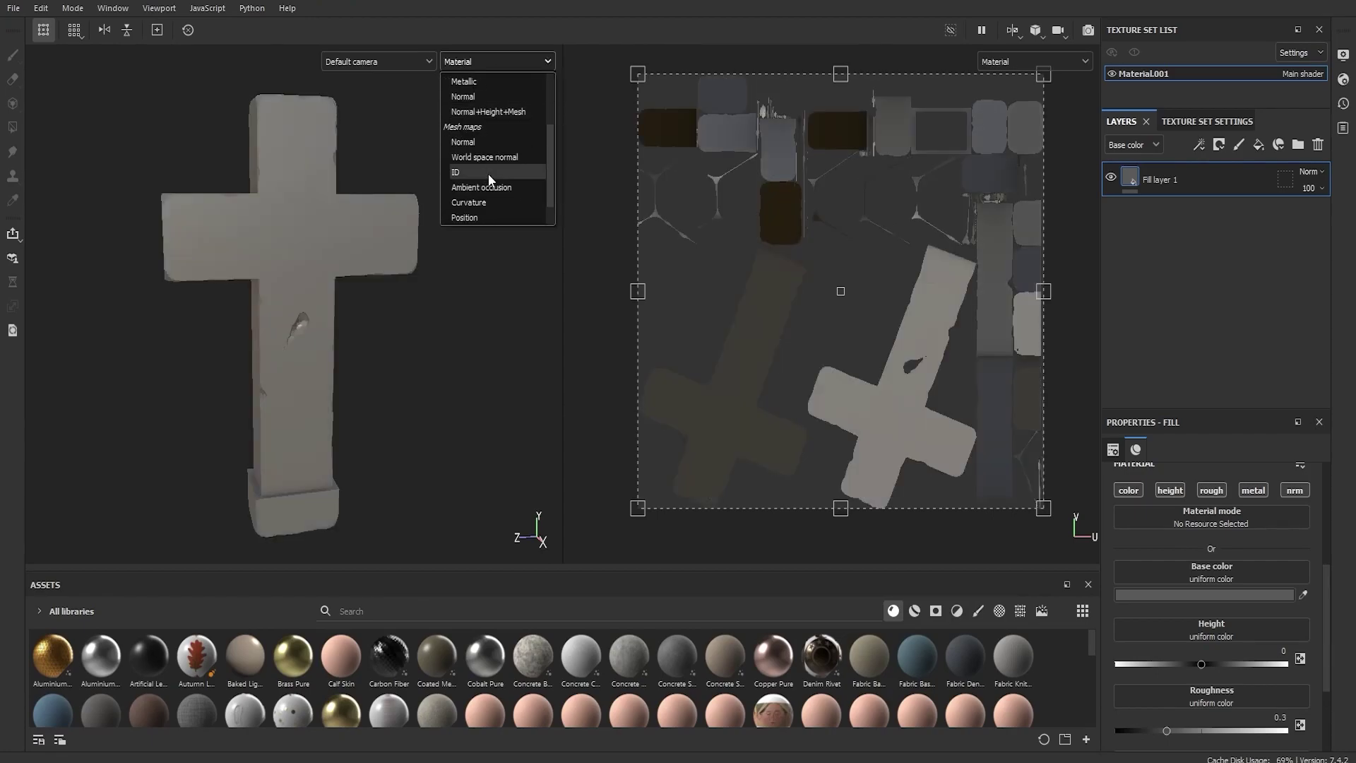
pyautogui.scroll(-2, 488, 174)
pyautogui.click(483, 201)
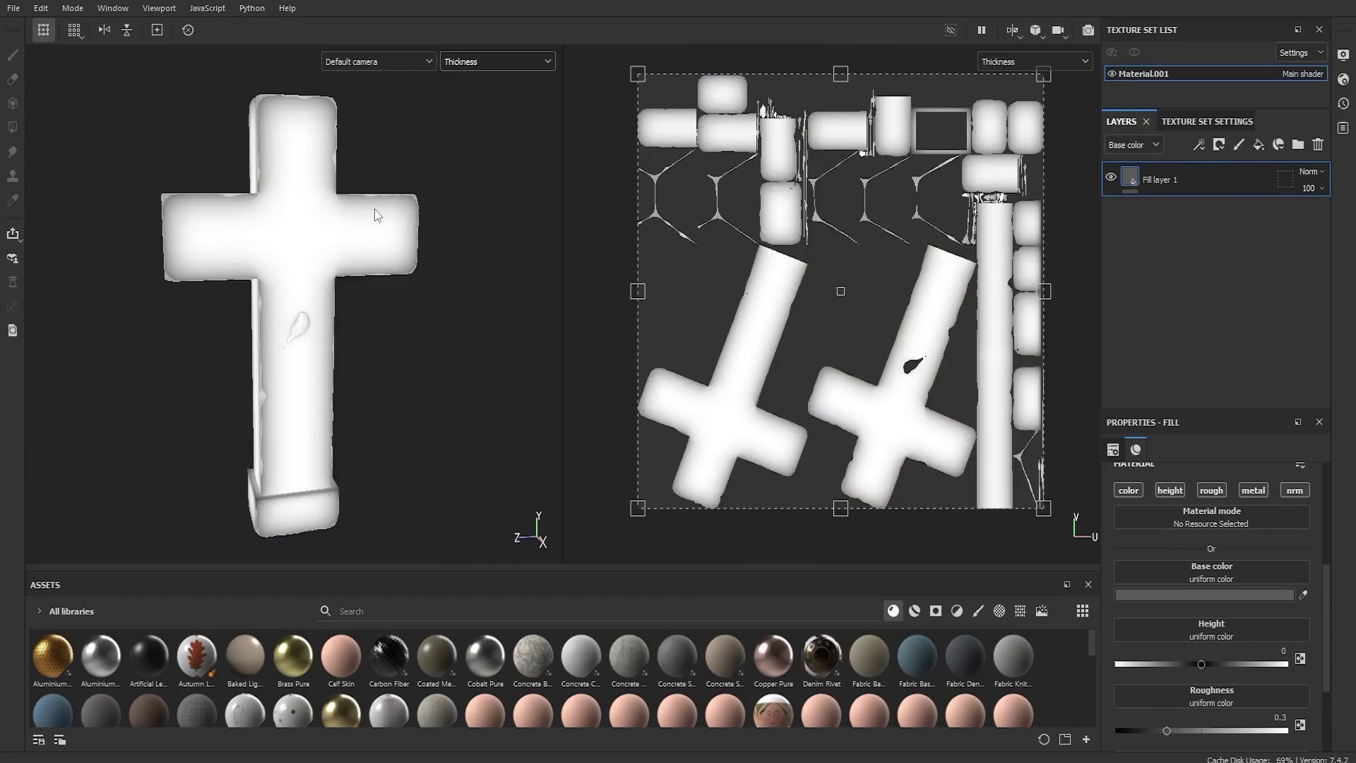
pyautogui.moveTo(357, 225)
pyautogui.keyDown('alt'); pyautogui.mouseDown()
pyautogui.moveTo(384, 214)
pyautogui.moveTo(327, 232)
pyautogui.moveTo(445, 220)
pyautogui.moveTo(475, 206)
pyautogui.moveTo(472, 190)
pyautogui.moveTo(753, 214)
pyautogui.moveTo(315, 224)
pyautogui.moveTo(345, 243)
pyautogui.mouseUp(); pyautogui.keyUp('alt')
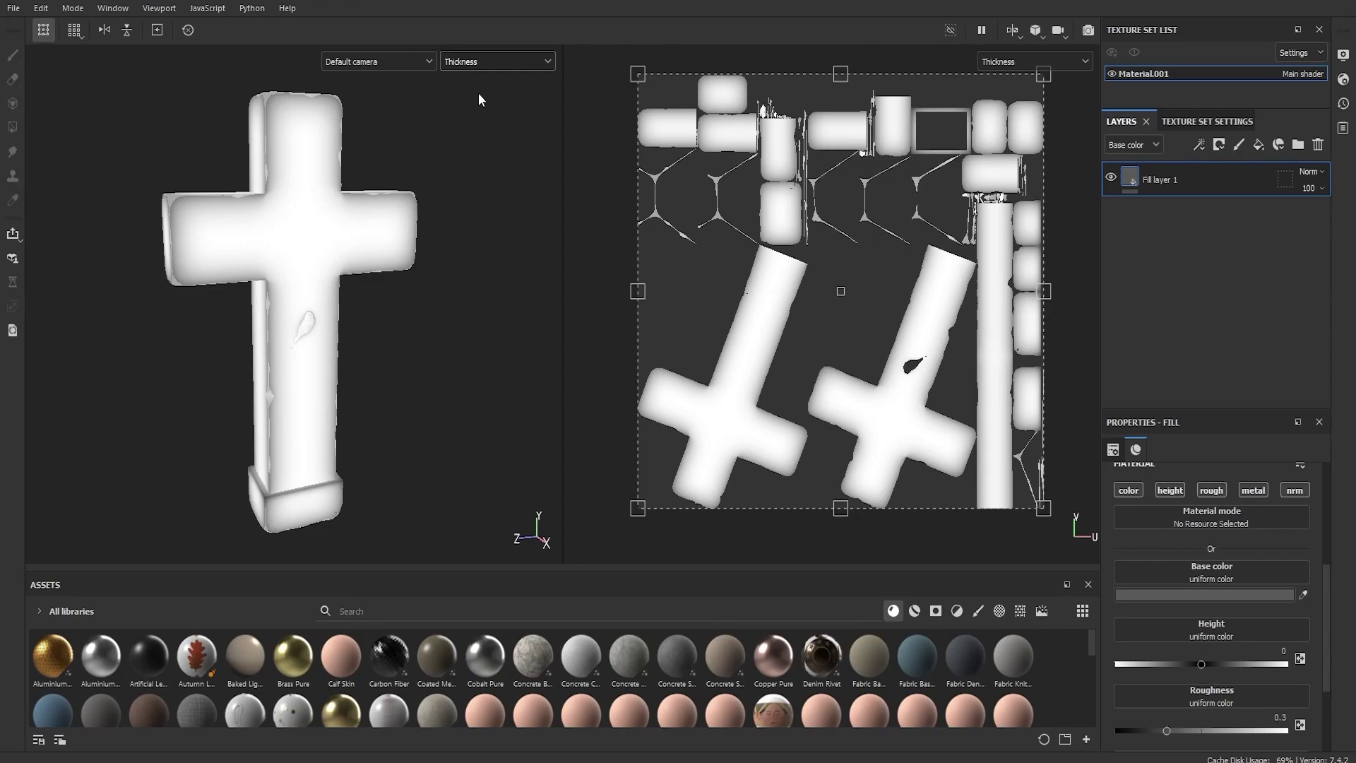
pyautogui.press('m')
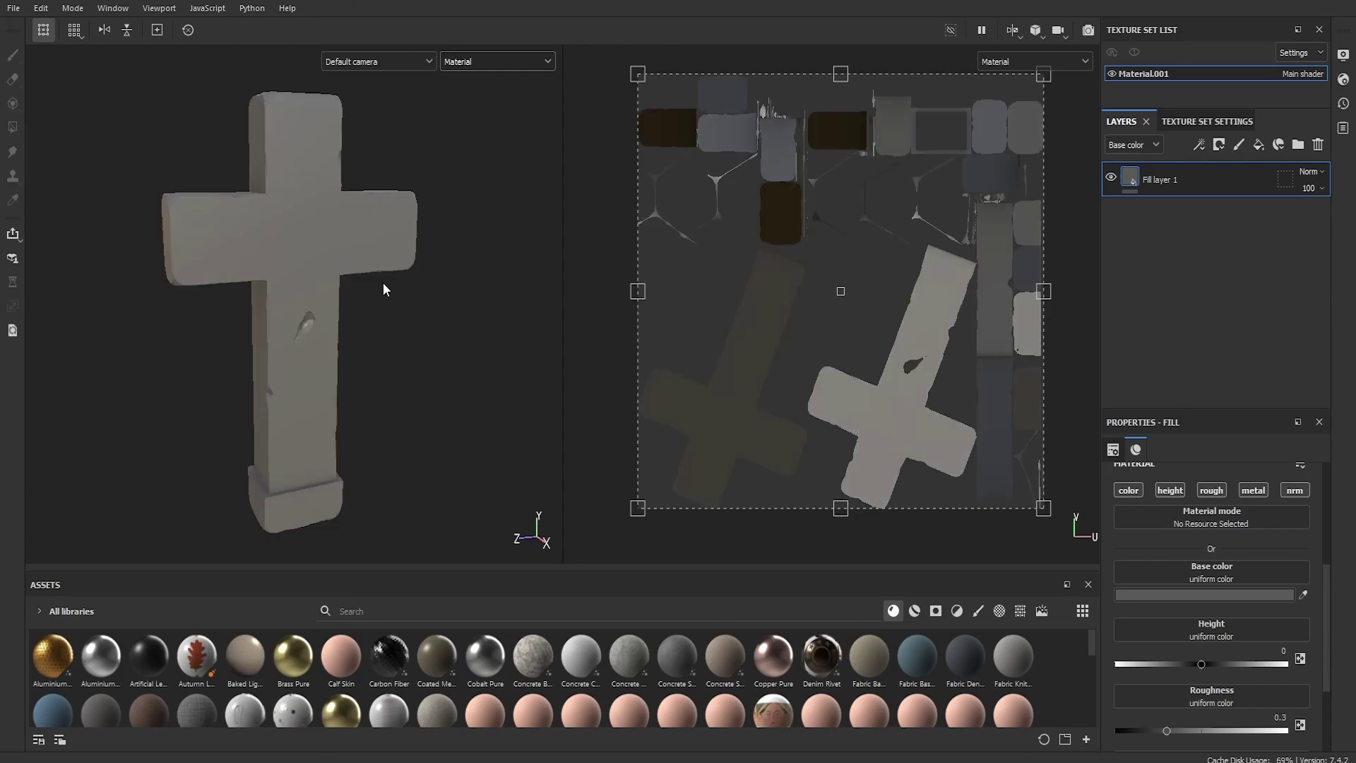
# Add a second fill layer above the first and set its base color to grey 878787
pyautogui.keyDown('alt'); pyautogui.moveTo(382, 289); pyautogui.dragTo(409, 298); pyautogui.keyUp('alt')
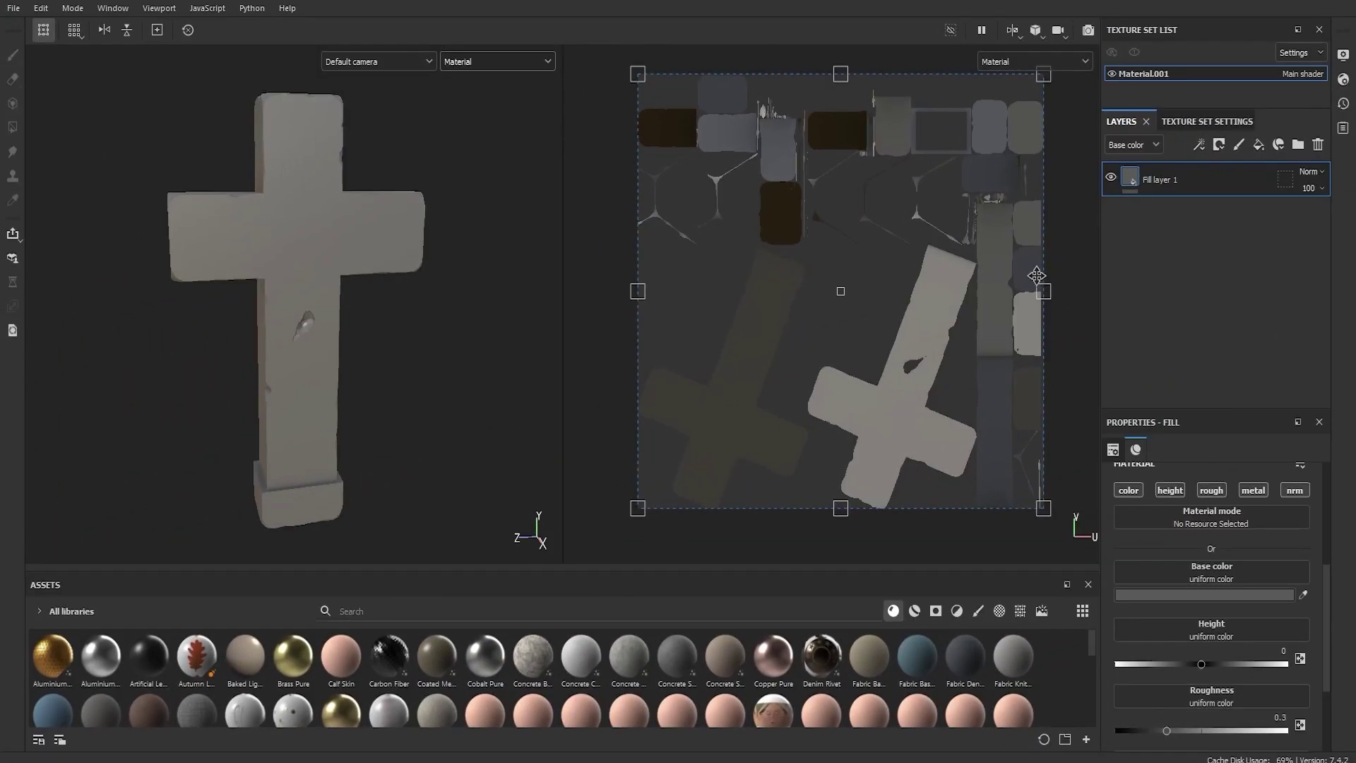
pyautogui.click(1258, 144)
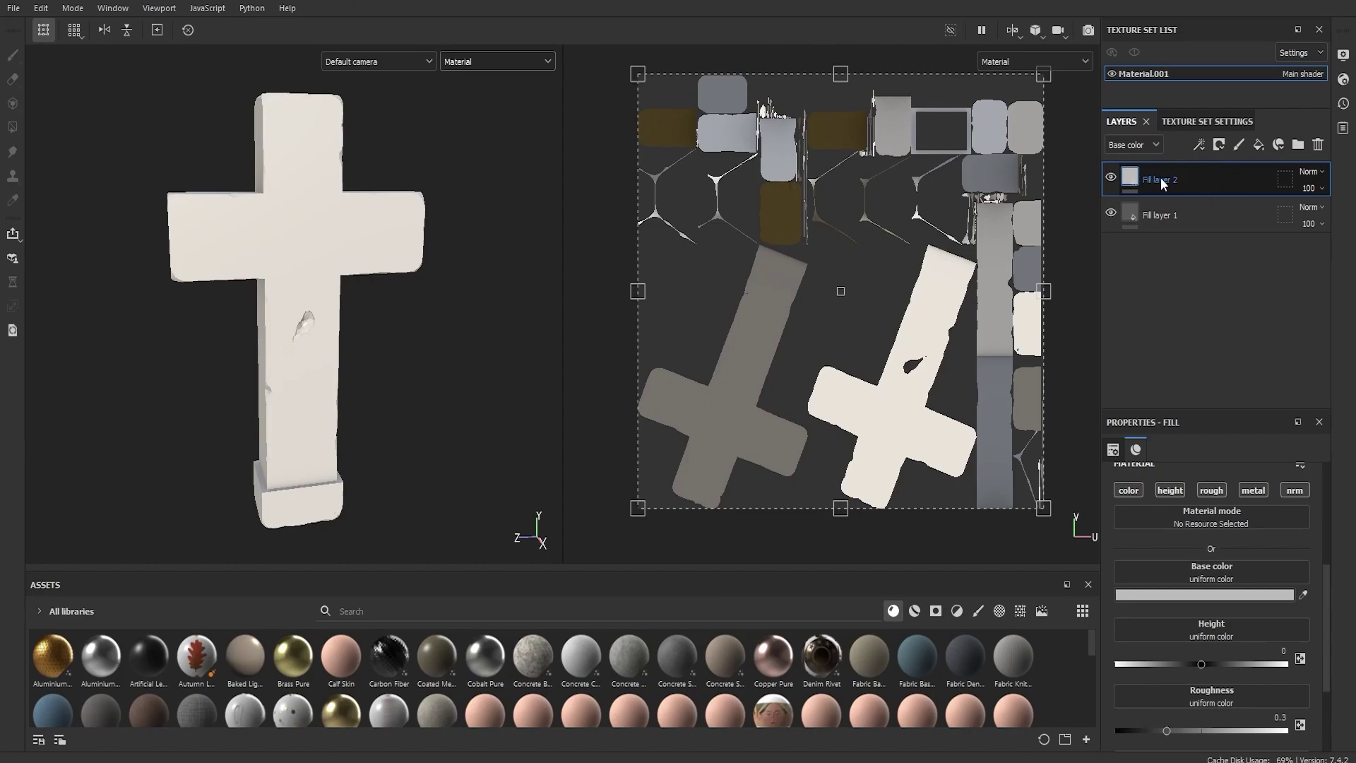
pyautogui.click(1222, 596)
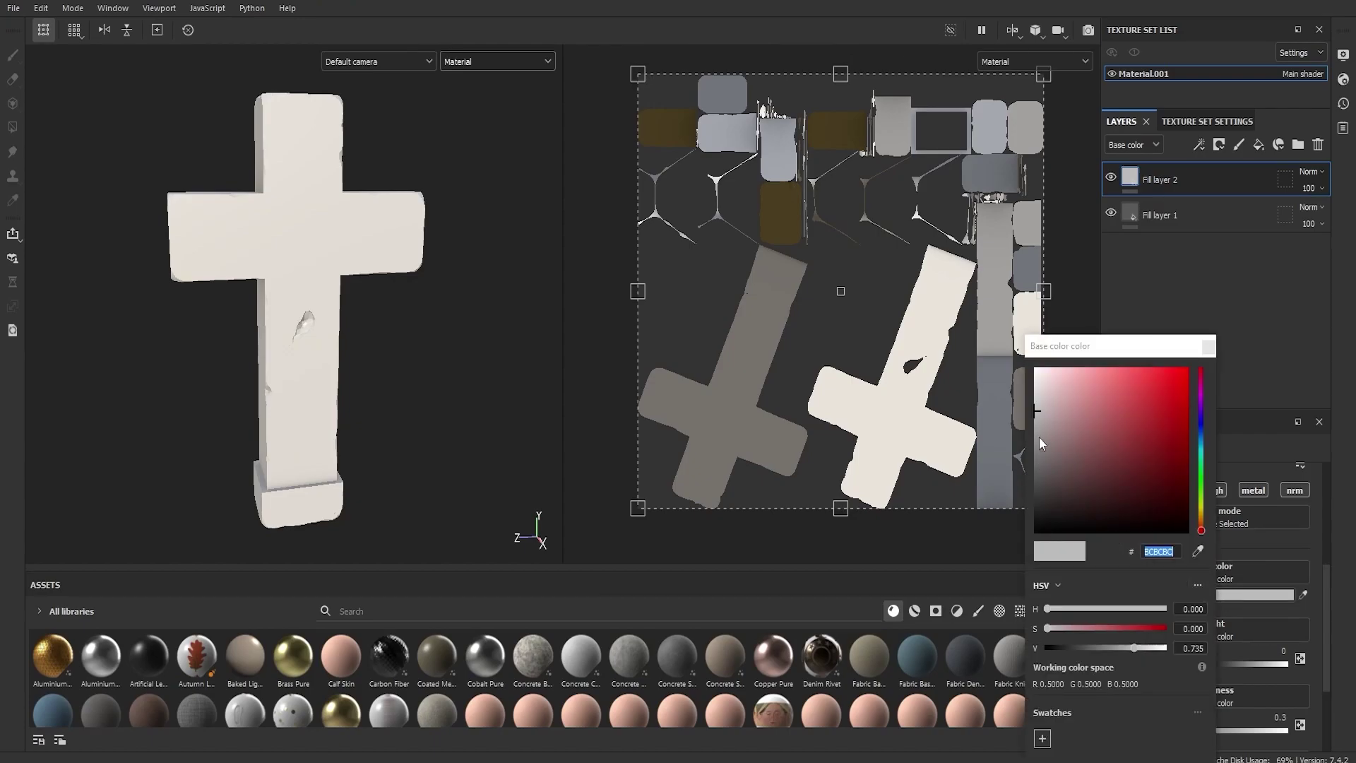
pyautogui.moveTo(1039, 438)
pyautogui.mouseDown()
pyautogui.moveTo(1040, 426)
pyautogui.moveTo(1023, 445)
pyautogui.mouseUp()
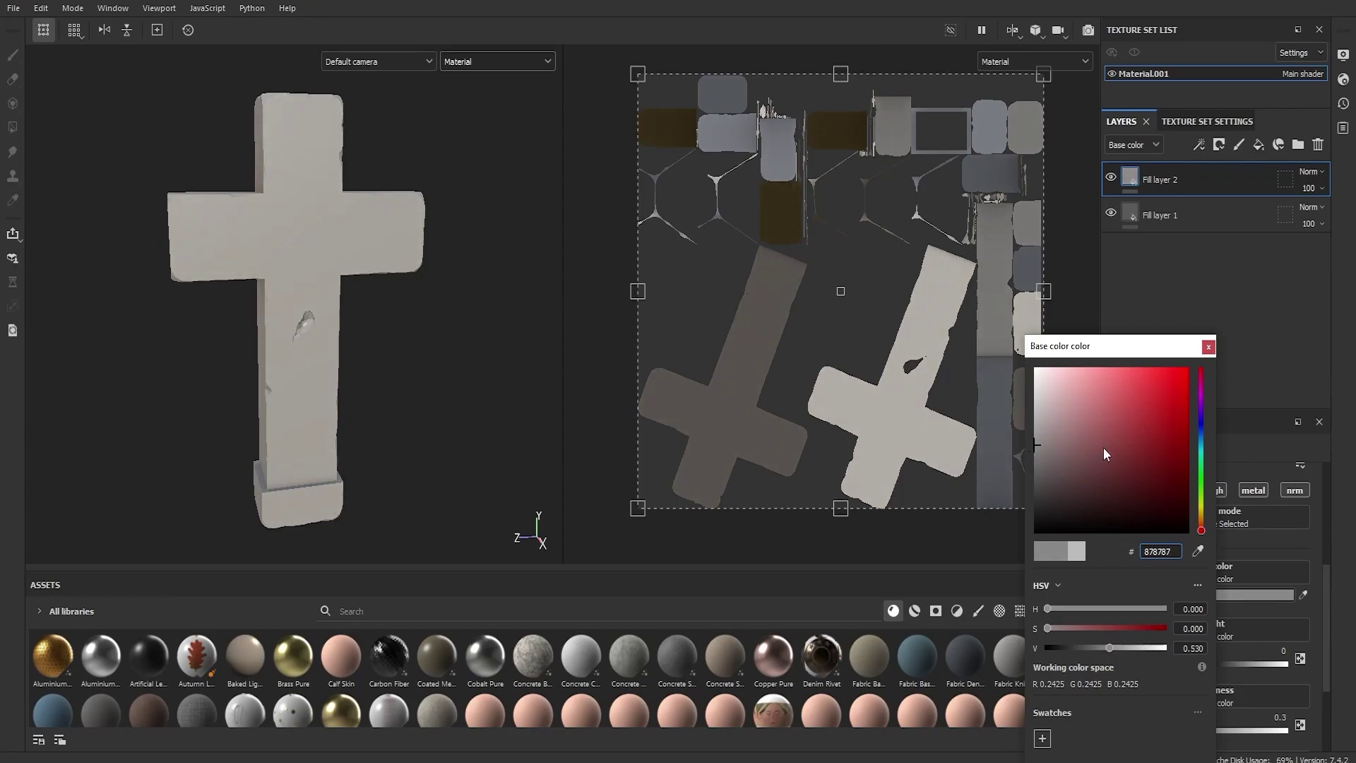
pyautogui.click(1209, 348)
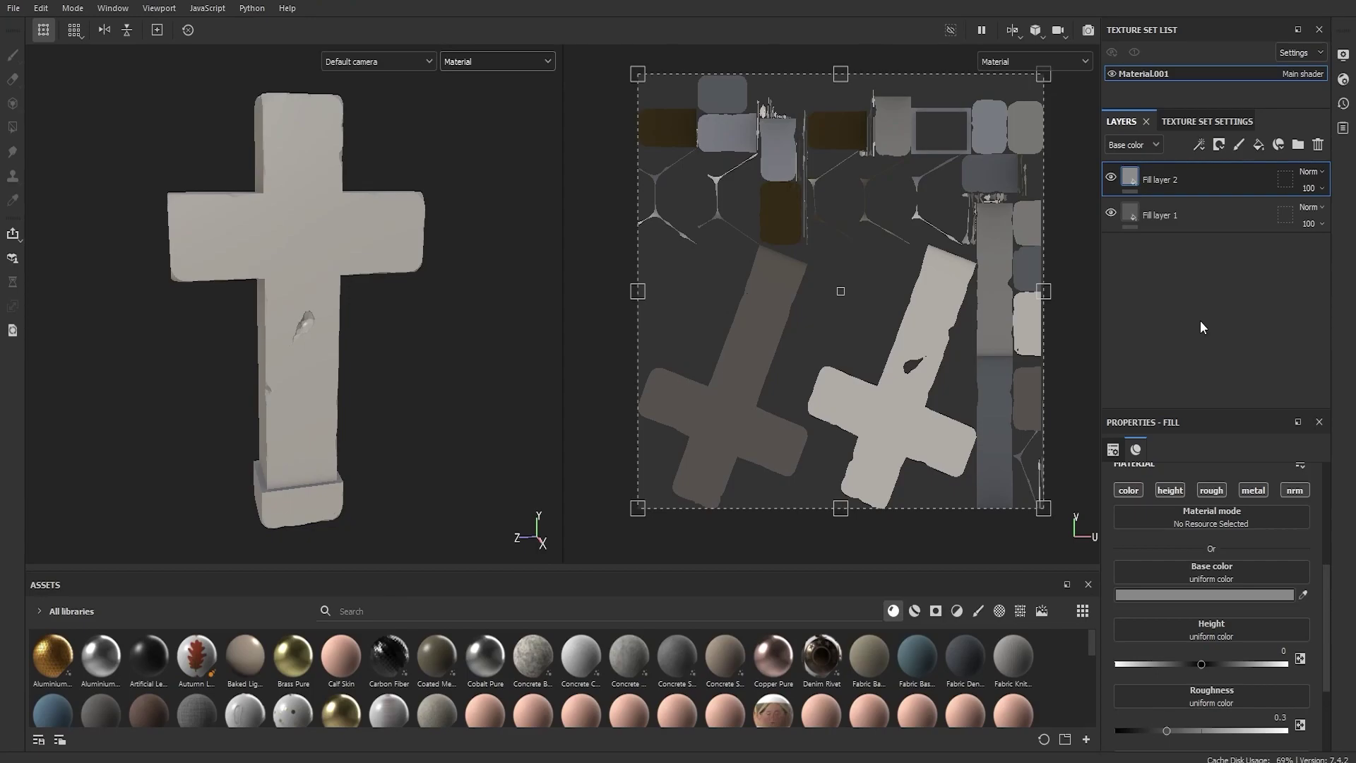
# Add a black mask to Fill layer 2 and apply a Curvature generator to that mask
pyautogui.rightClick(1154, 179)
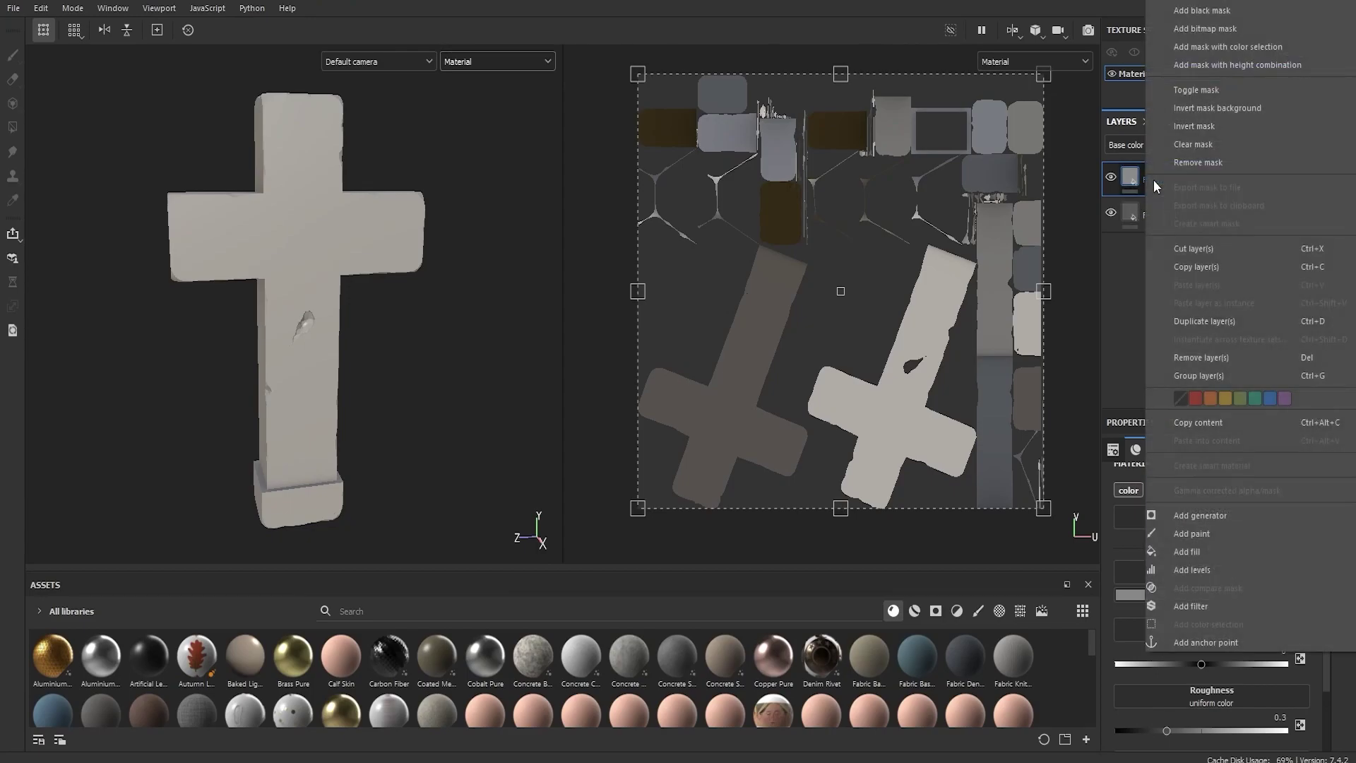
pyautogui.click(1209, 11)
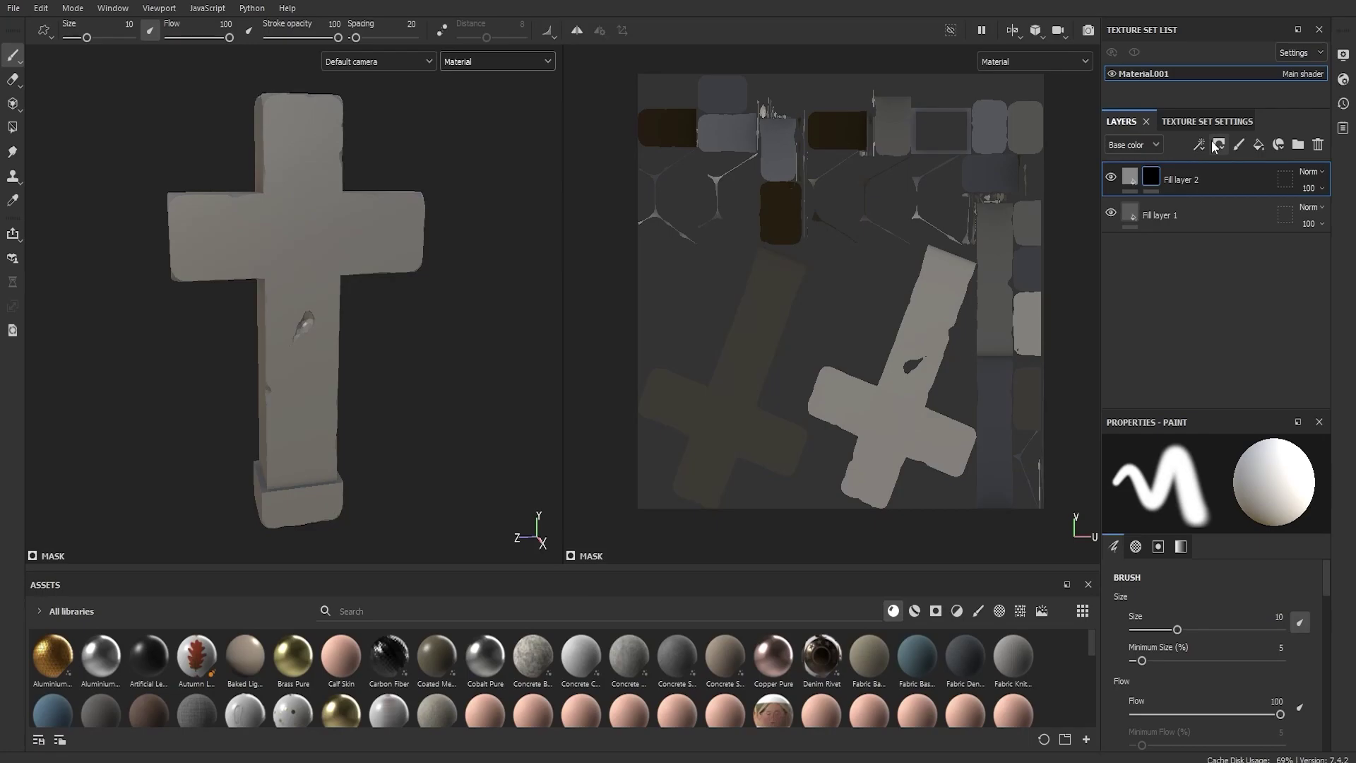
pyautogui.moveTo(1150, 177)
pyautogui.rightClick(1151, 178)
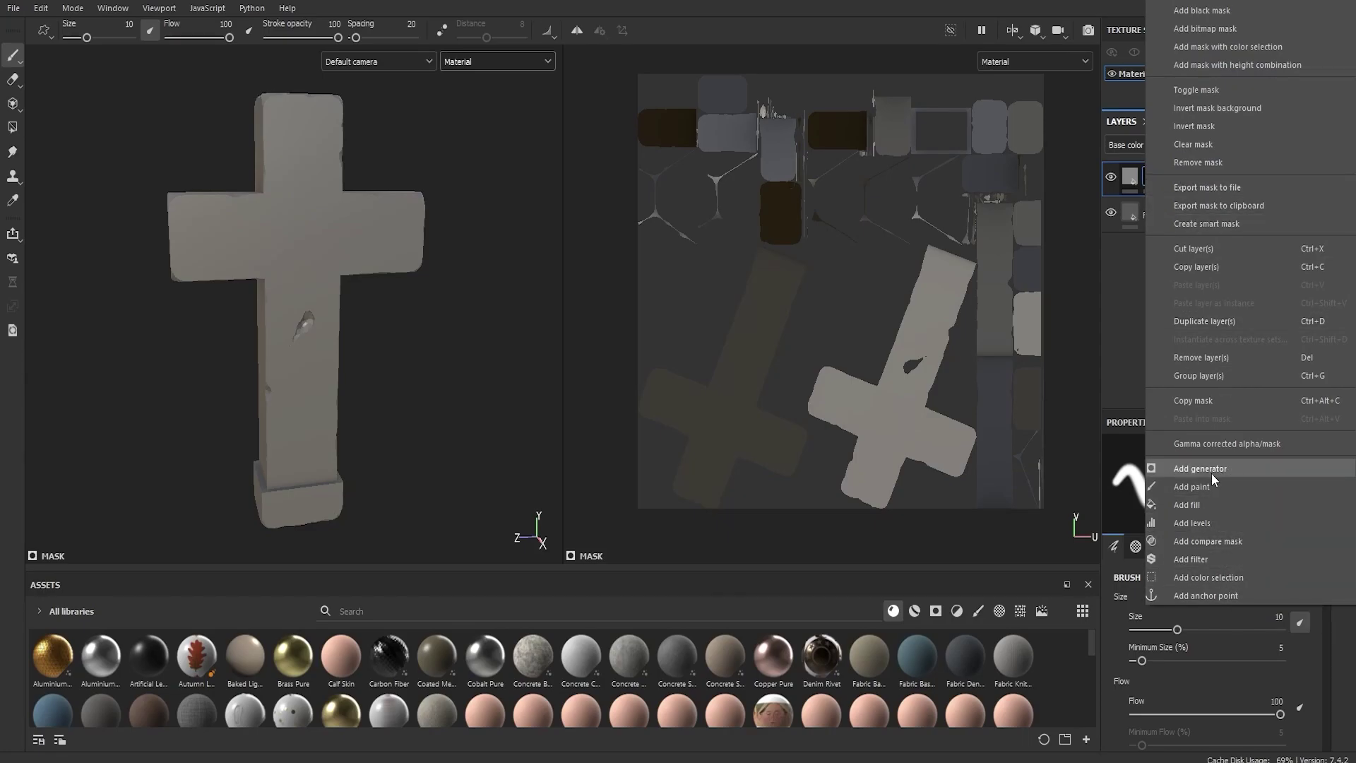
pyautogui.click(1229, 468)
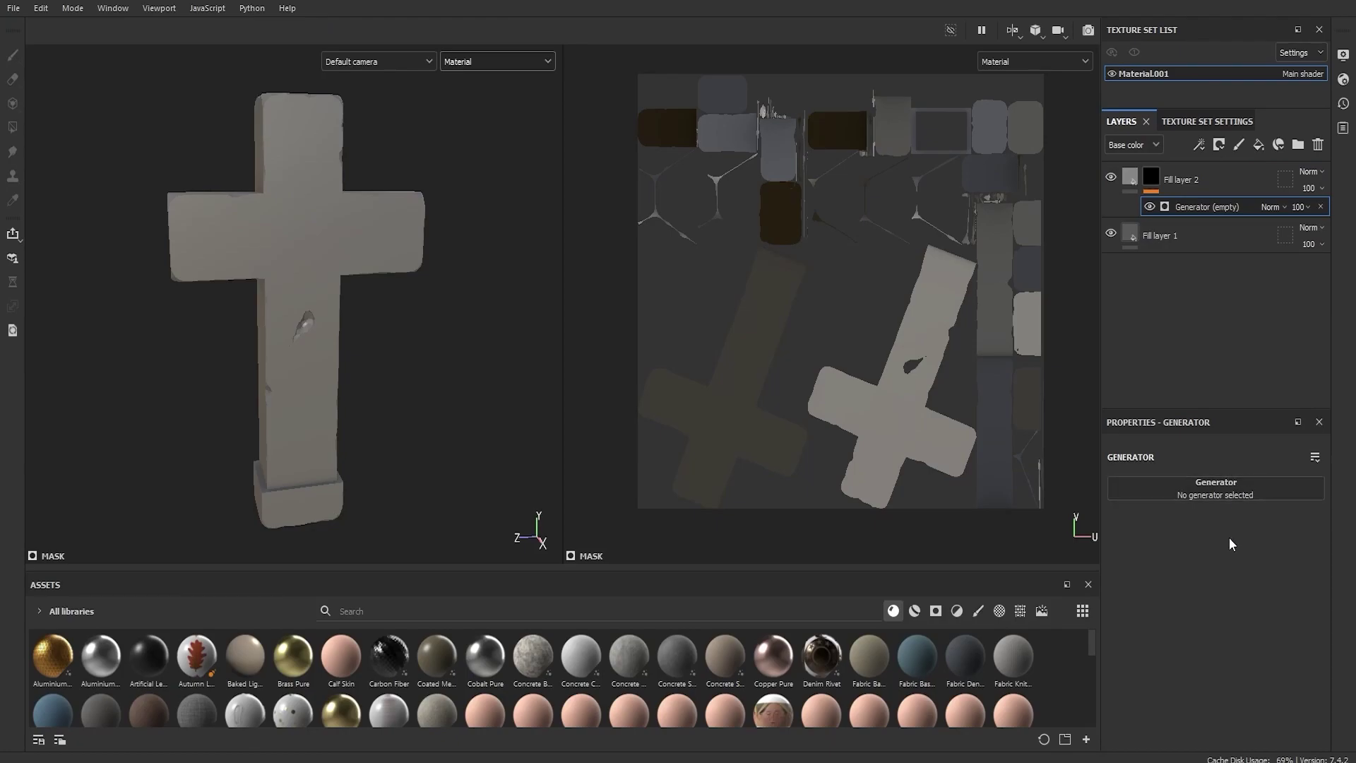
pyautogui.click(1207, 489)
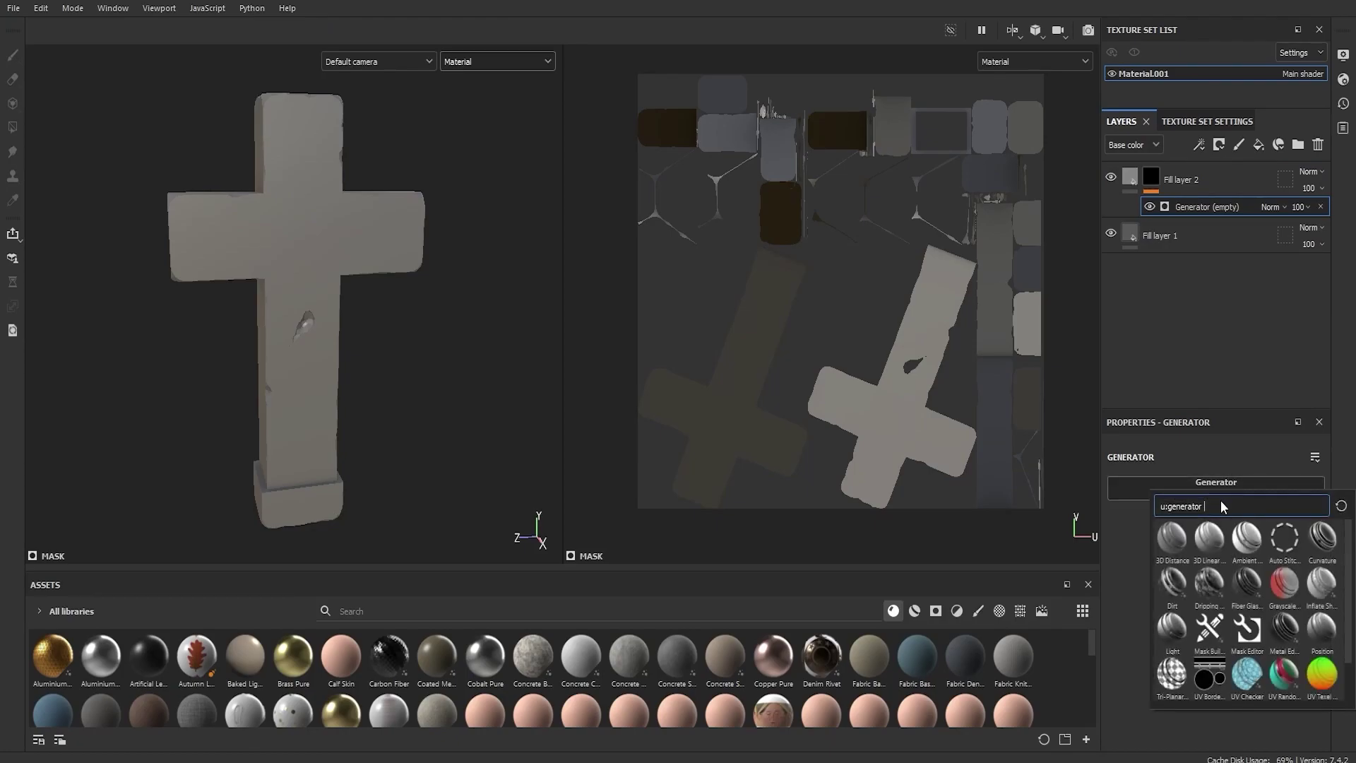
pyautogui.write('cu')
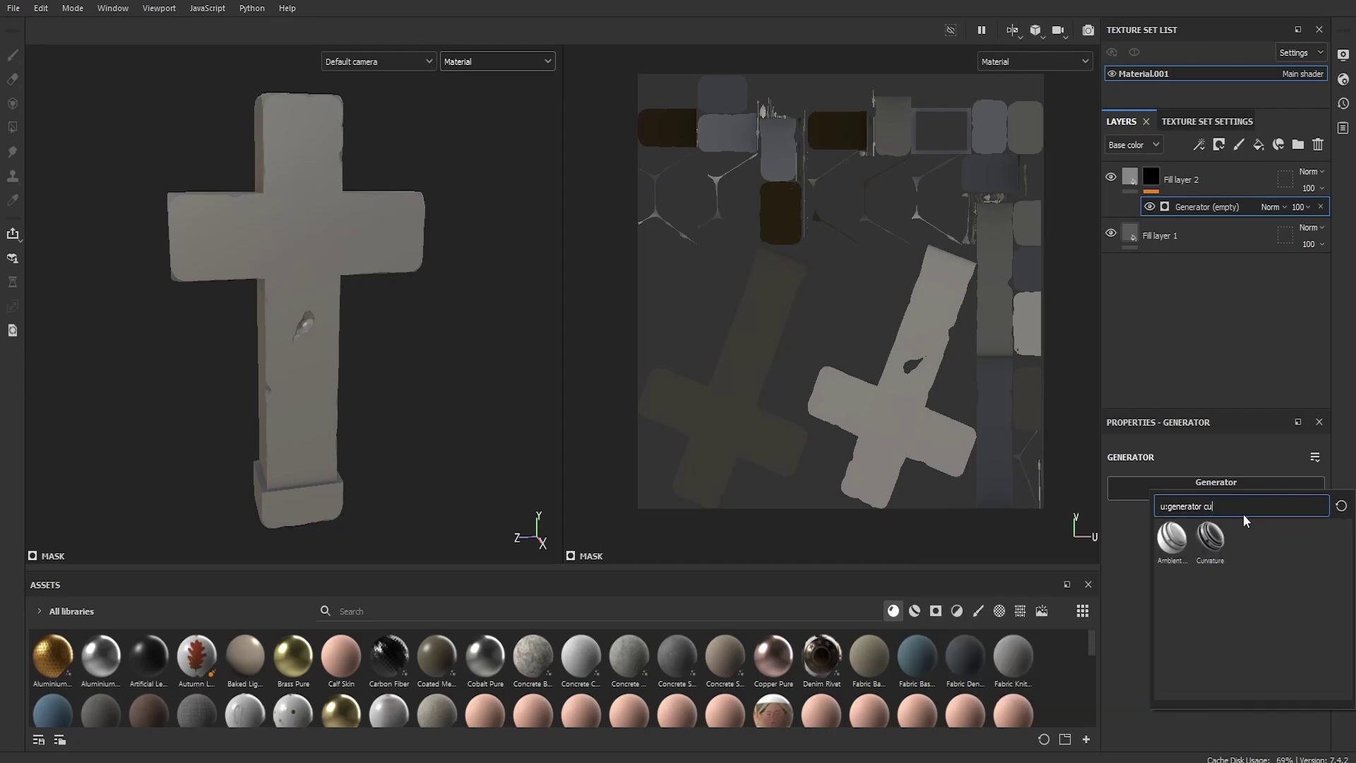
pyautogui.click(1210, 540)
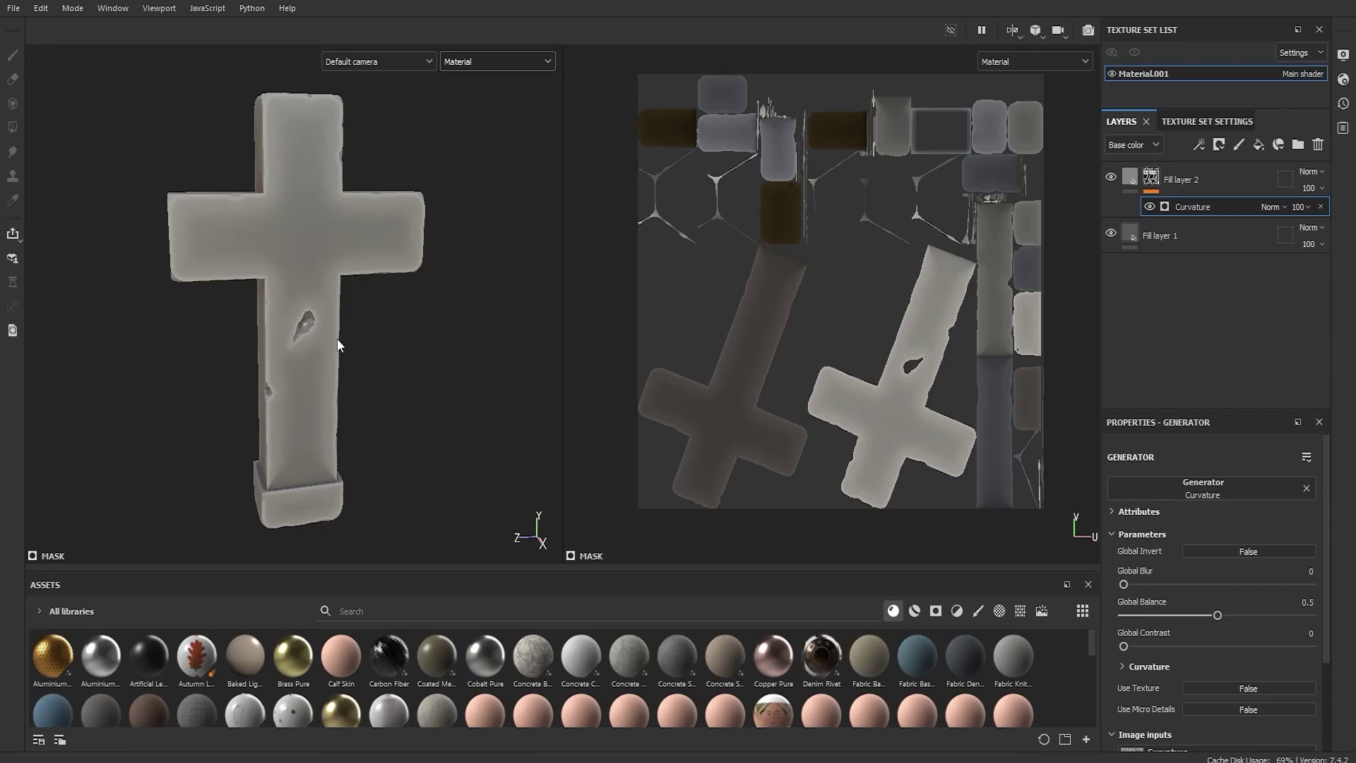
# Set the Curvature generator's Global Balance to 0.3 and check the edge highlights around the cross
pyautogui.keyDown('alt'); pyautogui.moveTo(362, 315); pyautogui.dragTo(346, 292); pyautogui.keyUp('alt')
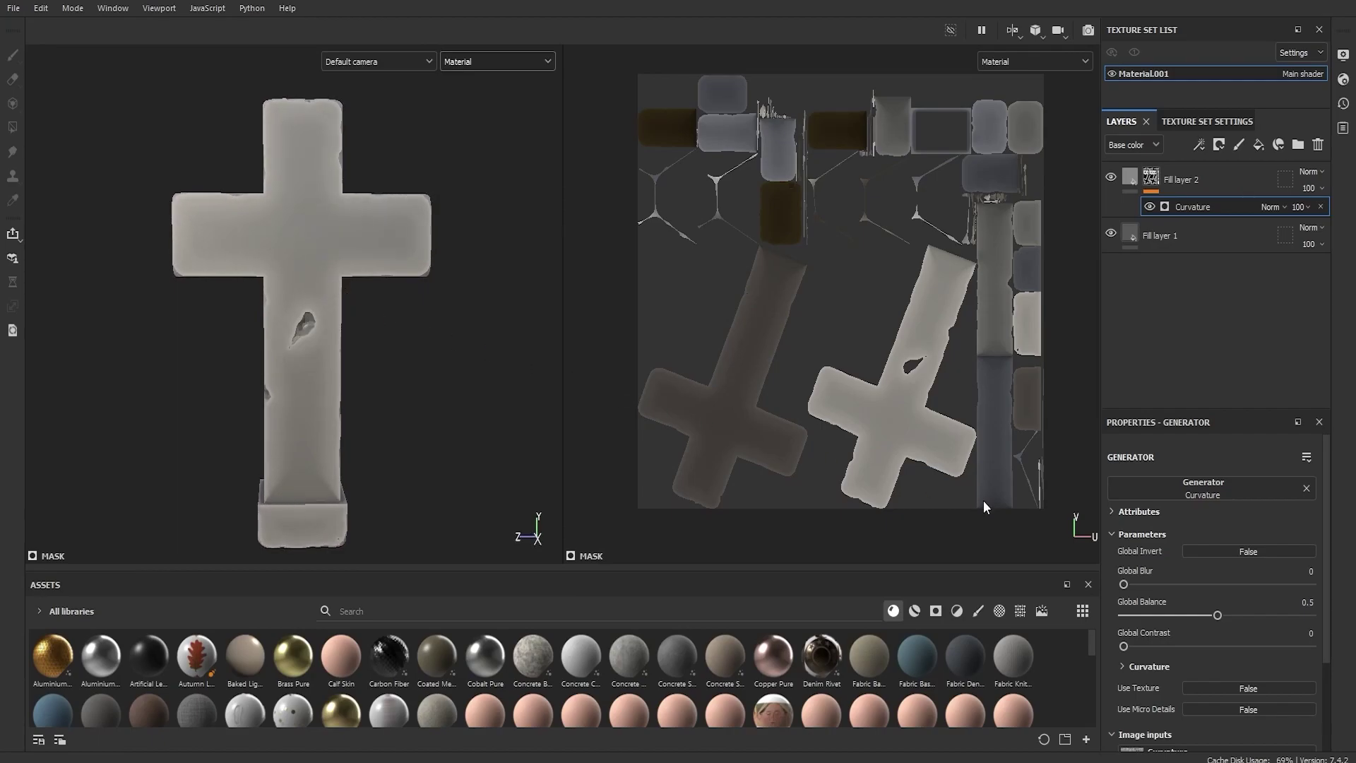
pyautogui.moveTo(1218, 614); pyautogui.dragTo(1151, 622)
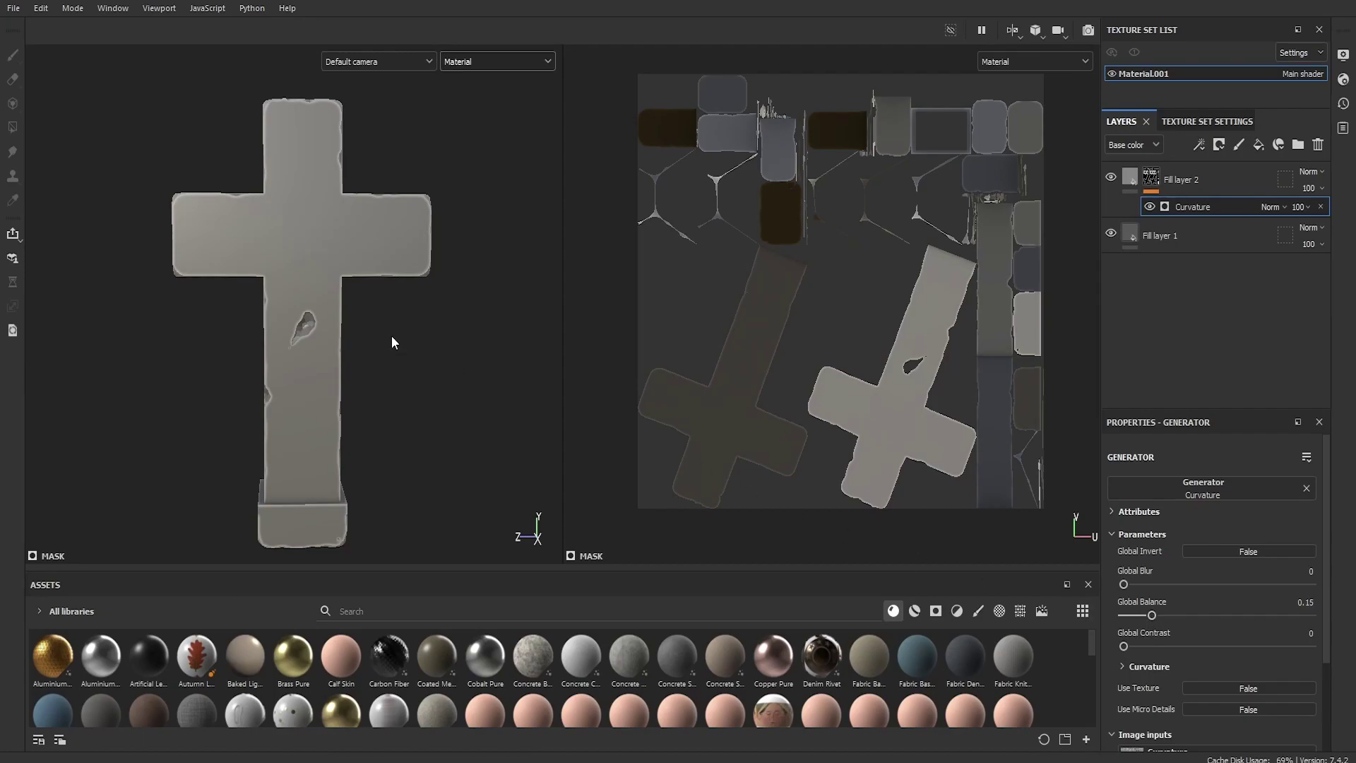
pyautogui.moveTo(415, 317)
pyautogui.keyDown('alt'); pyautogui.mouseDown()
pyautogui.moveTo(431, 321)
pyautogui.moveTo(408, 326)
pyautogui.mouseUp(); pyautogui.keyUp('alt')
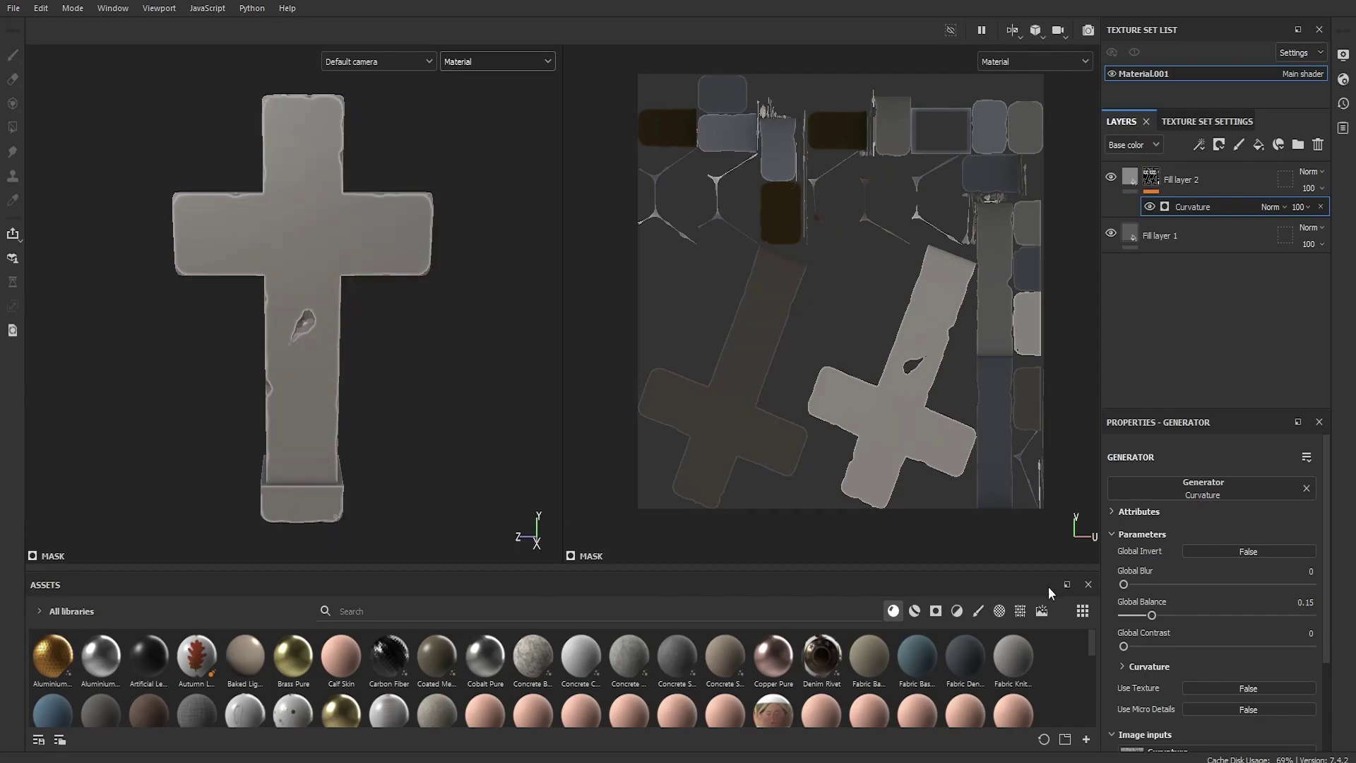
pyautogui.moveTo(1151, 617); pyautogui.dragTo(1179, 618)
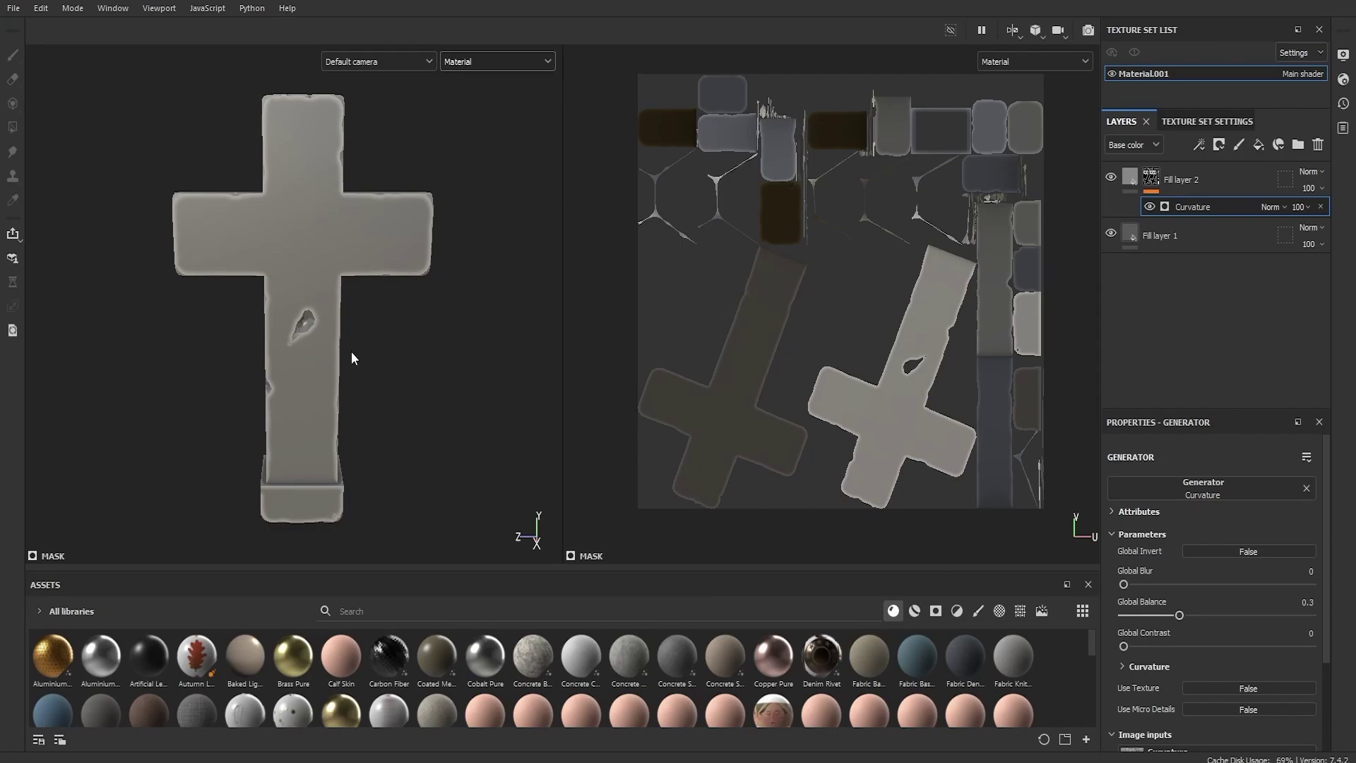
pyautogui.keyDown('alt'); pyautogui.moveTo(352, 358); pyautogui.dragTo(312, 327); pyautogui.keyUp('alt')
pyautogui.scroll(5, 392, 351)
pyautogui.scroll(-5, 370, 367)
pyautogui.keyDown('alt'); pyautogui.moveTo(312, 327); pyautogui.dragTo(311, 362, button='middle'); pyautogui.keyUp('alt')
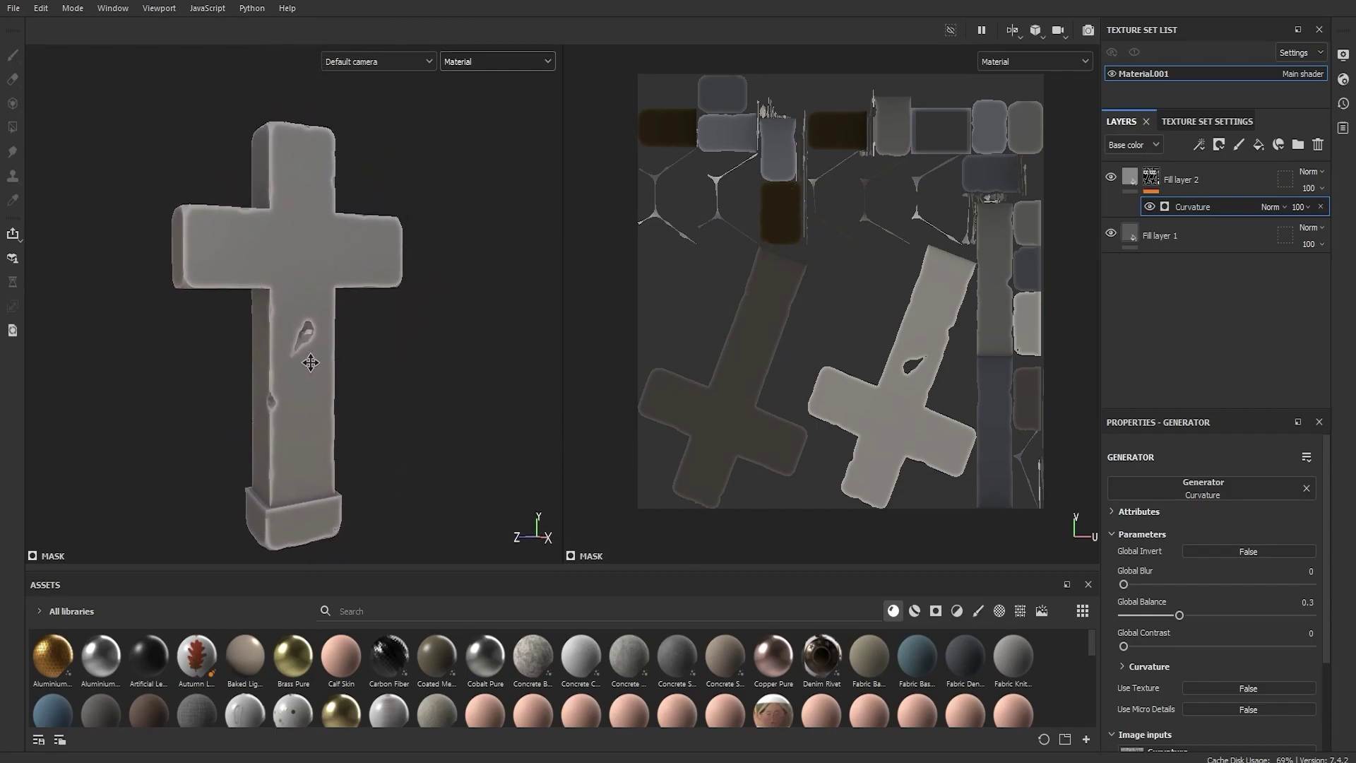
pyautogui.keyDown('alt'); pyautogui.moveTo(311, 363); pyautogui.dragTo(311, 395); pyautogui.keyUp('alt')
pyautogui.keyDown('alt'); pyautogui.moveTo(310, 396); pyautogui.dragTo(340, 363, button='middle'); pyautogui.keyUp('alt')
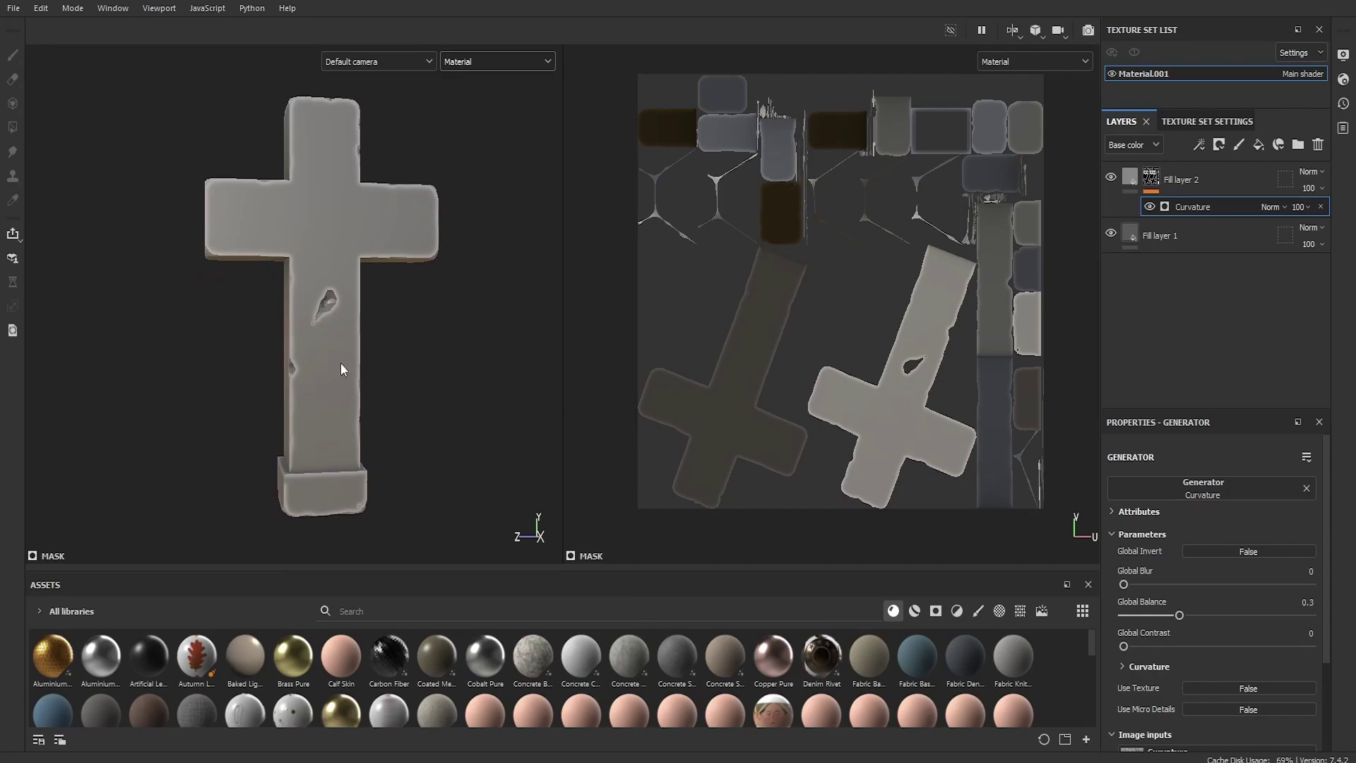
pyautogui.keyDown('alt'); pyautogui.moveTo(361, 330); pyautogui.dragTo(407, 318); pyautogui.keyUp('alt')
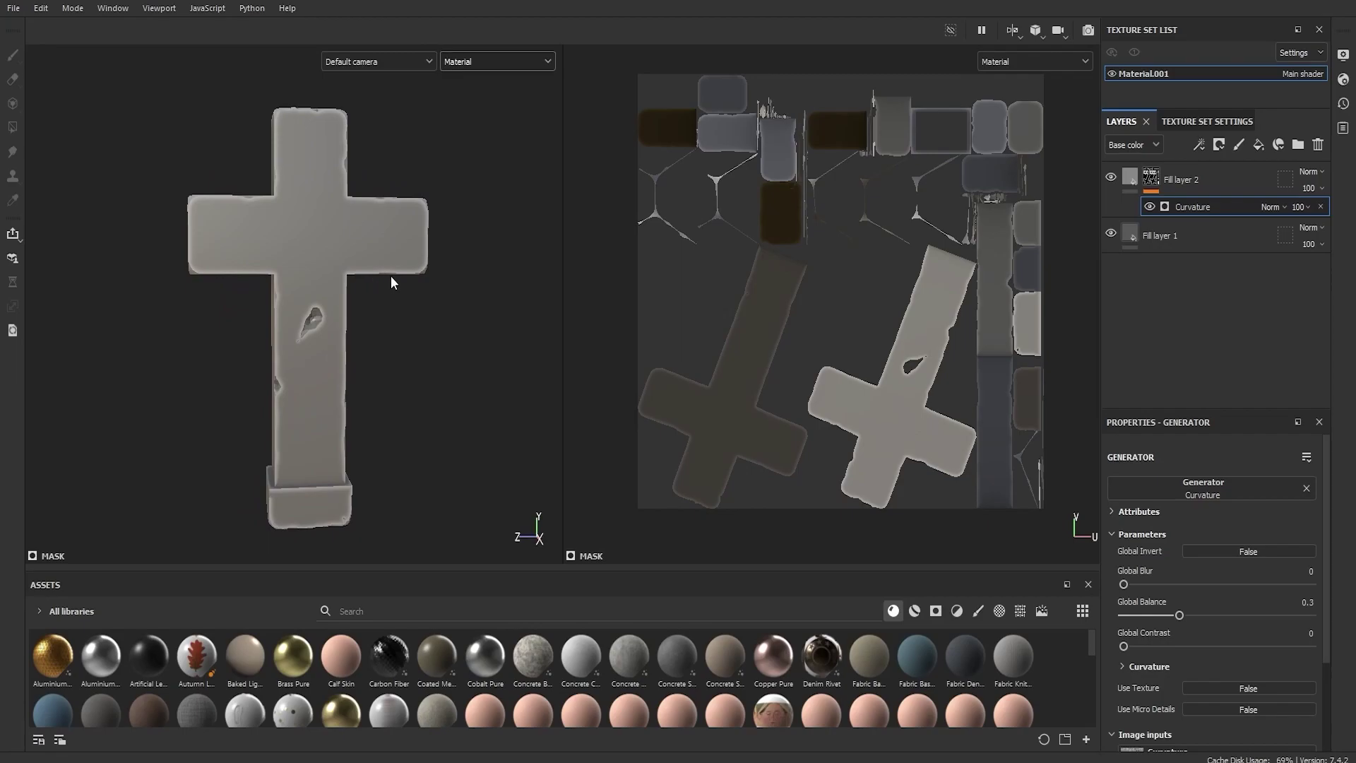
# Add a Blur Slope filter to Fill layer 2's mask and inspect the edge breakup around the chipped hole
pyautogui.rightClick(1152, 178)
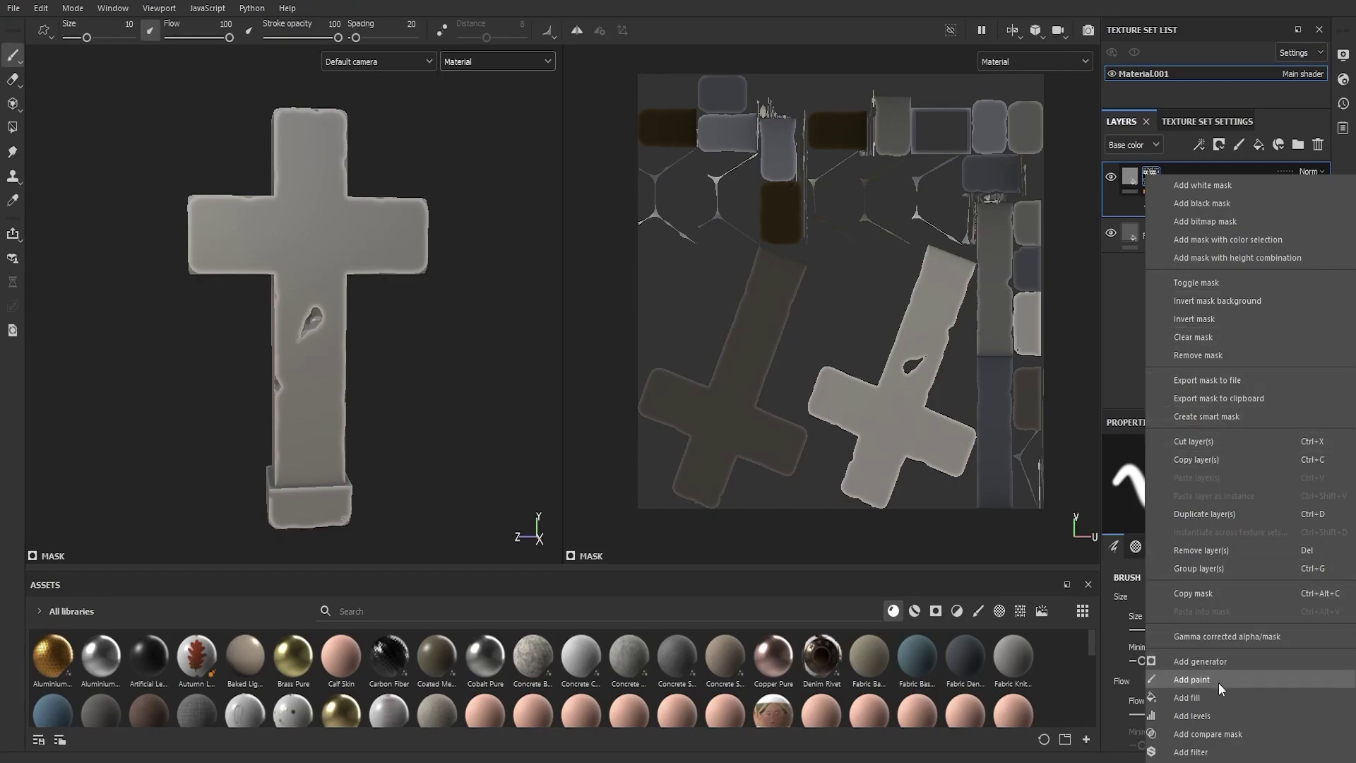
pyautogui.click(1200, 751)
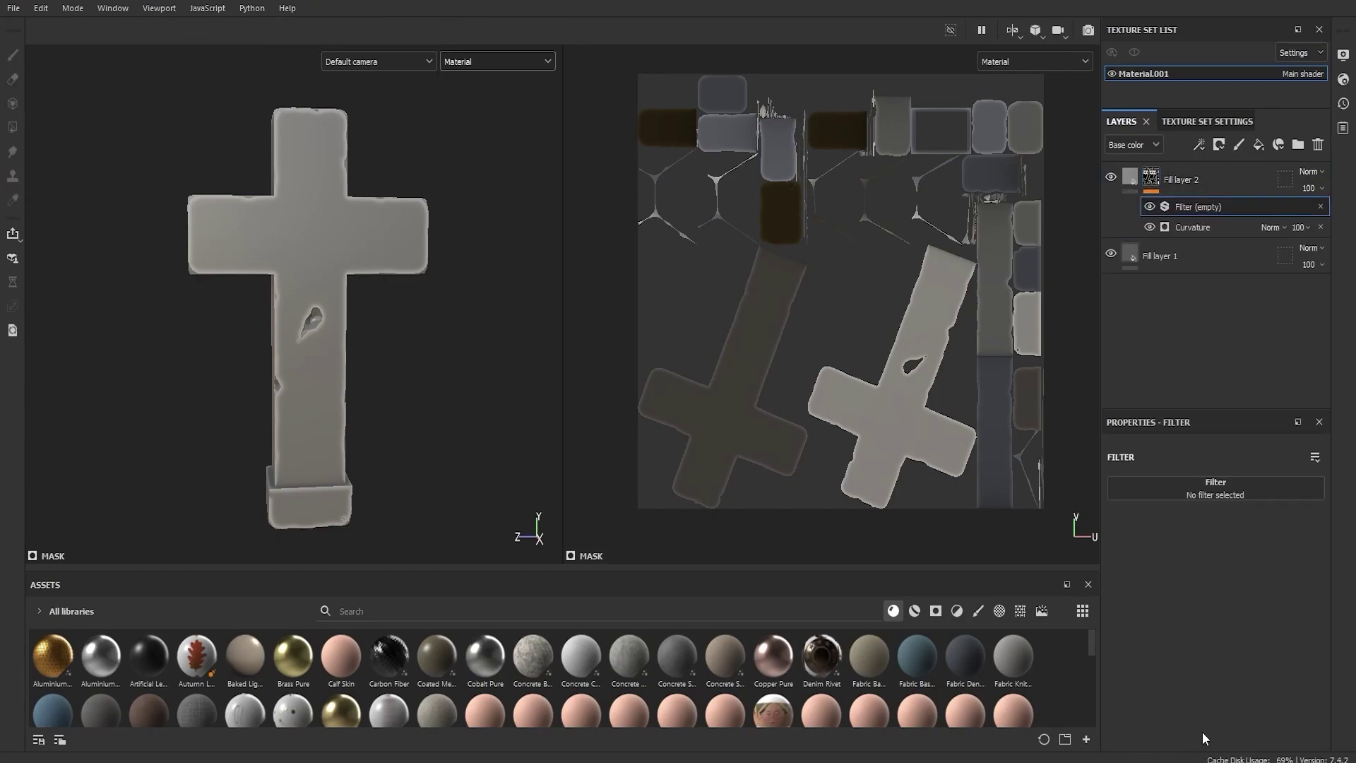
pyautogui.click(1237, 486)
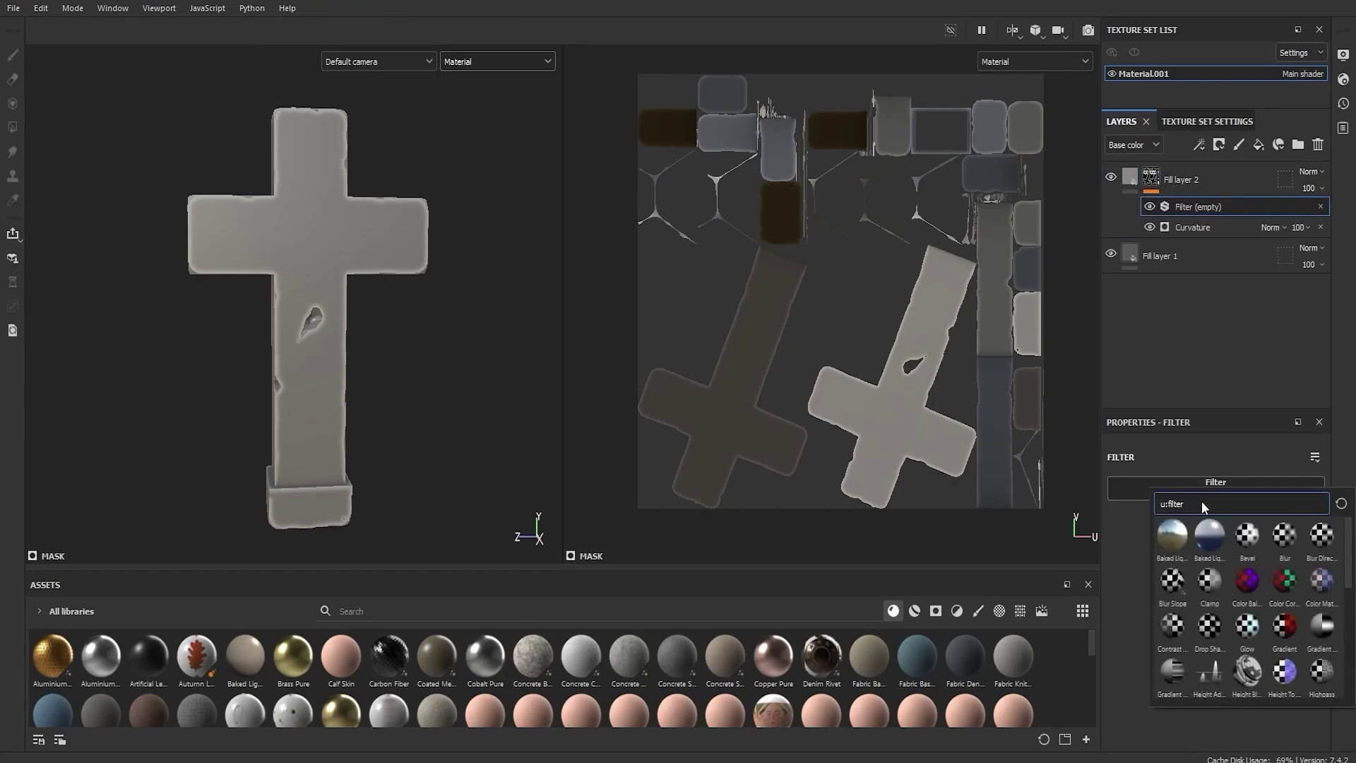
pyautogui.write('blur')
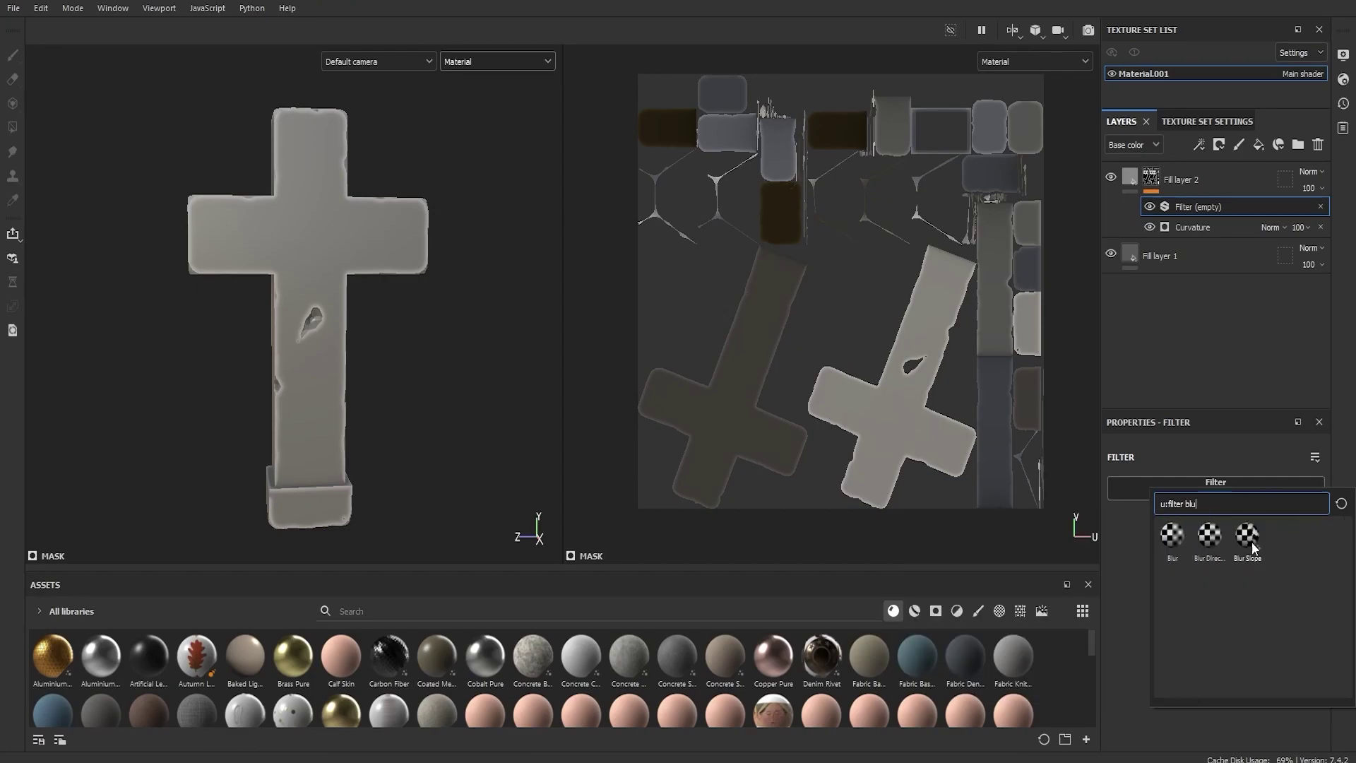
pyautogui.click(1251, 535)
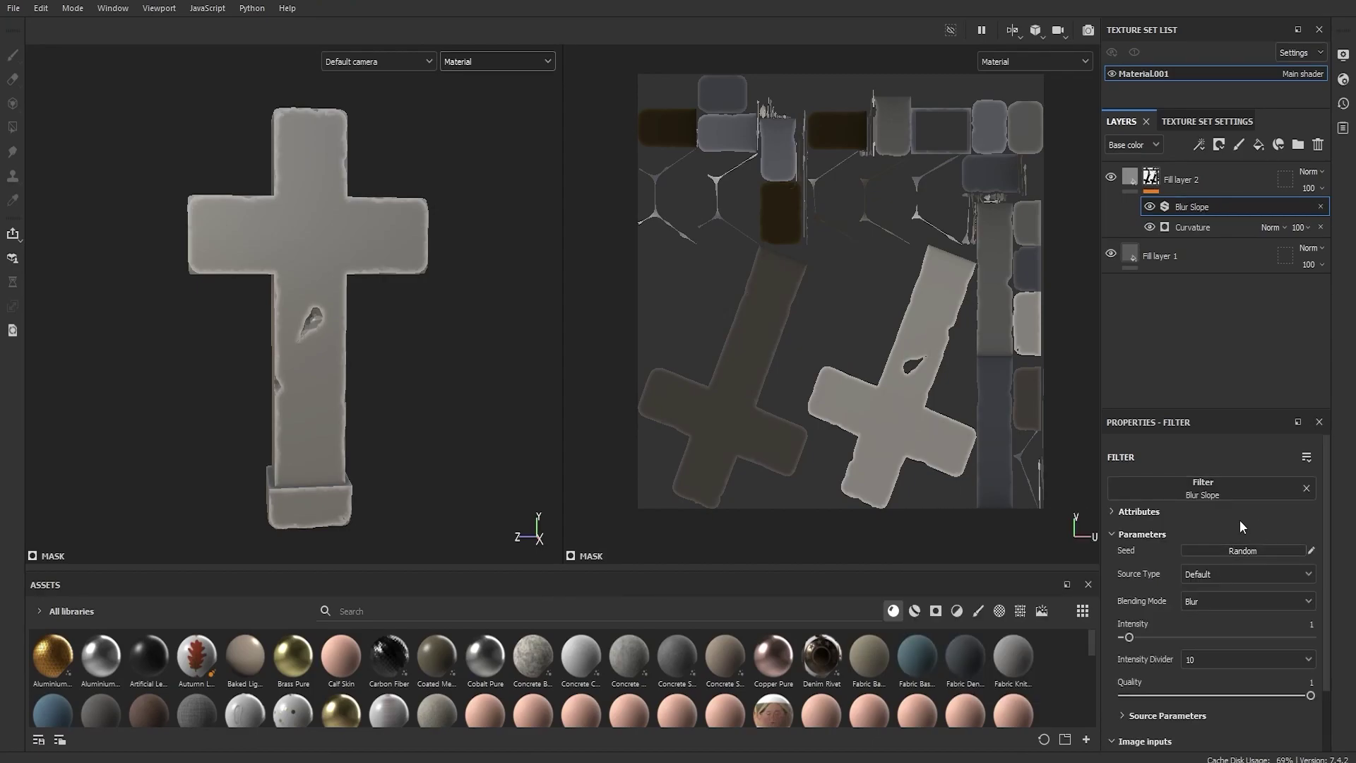
pyautogui.scroll(6, 318, 293)
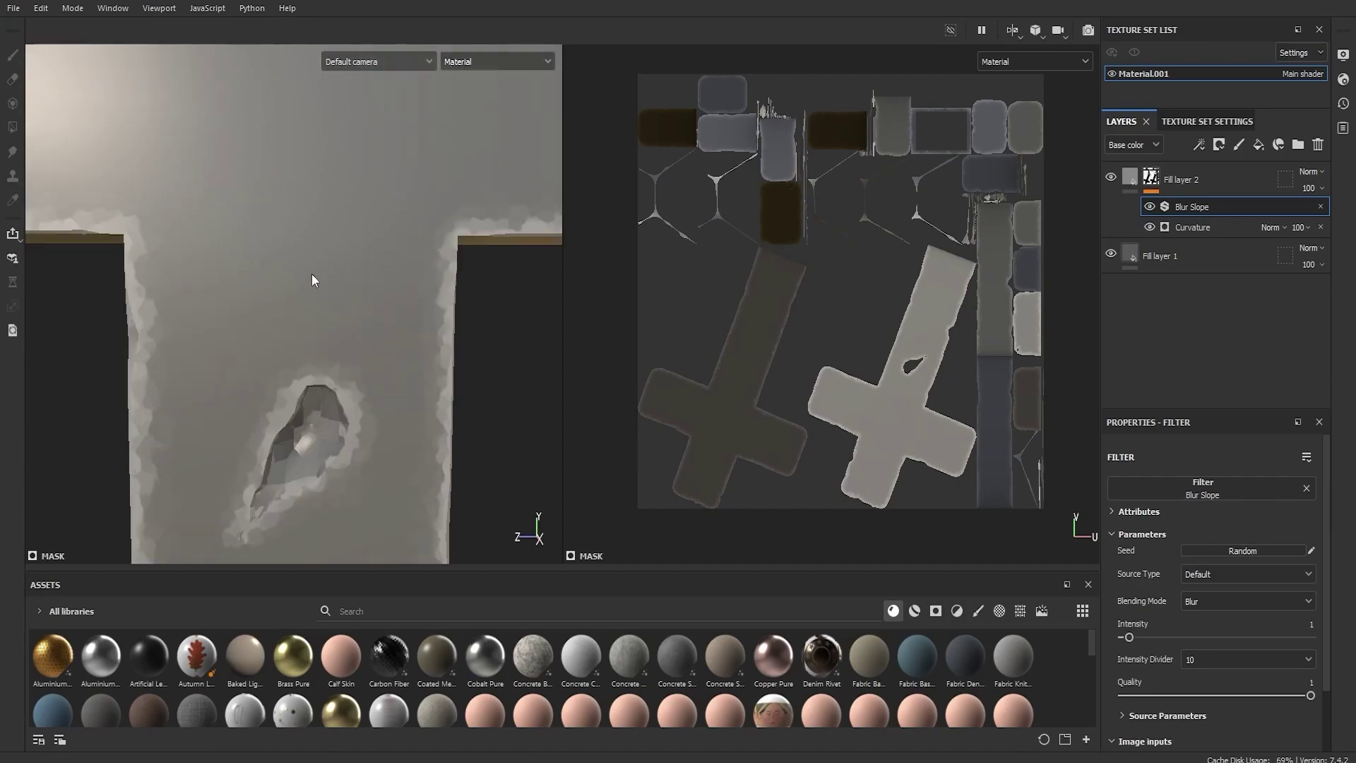
pyautogui.moveTo(442, 384); pyautogui.dragTo(459, 134, button='middle')
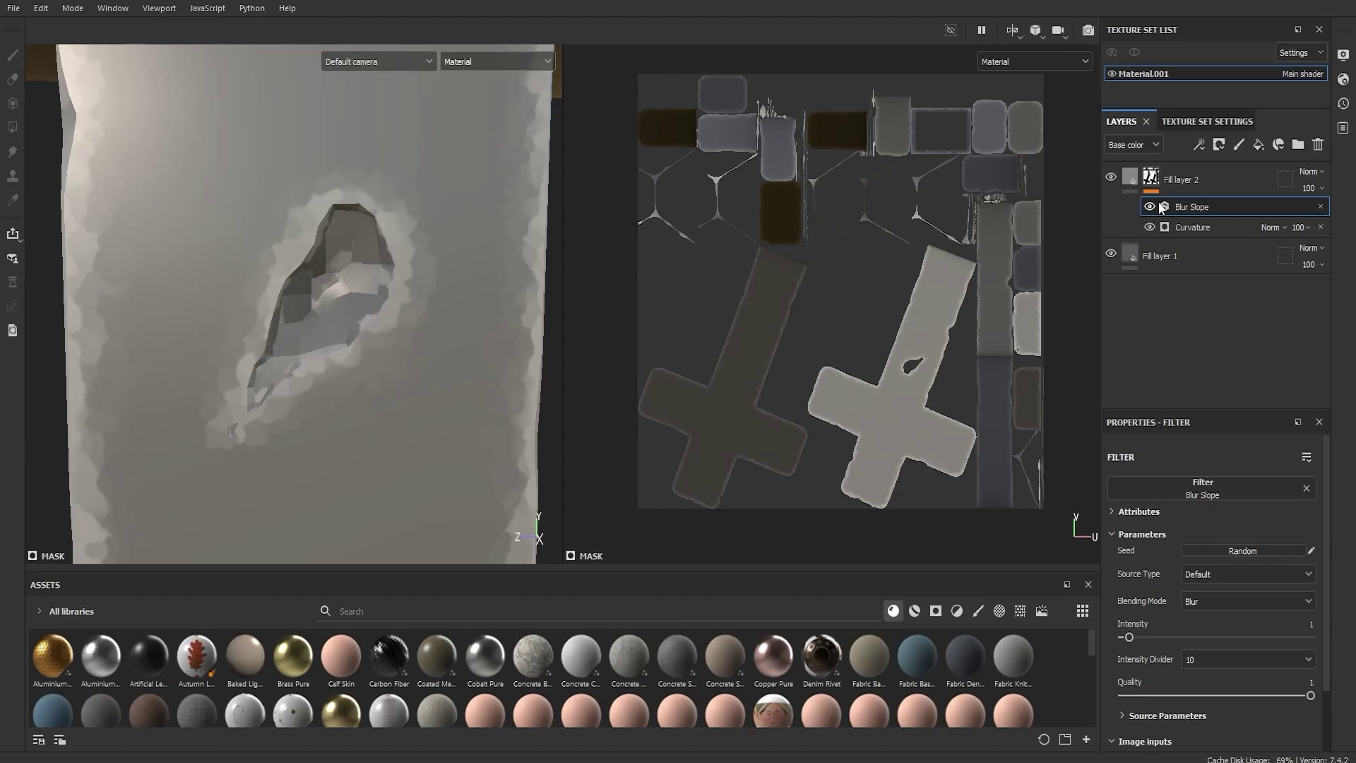
# Add a Blur filter above Blur Slope in Fill layer 2's mask and check the softened edges on the cross
pyautogui.rightClick(1150, 177)
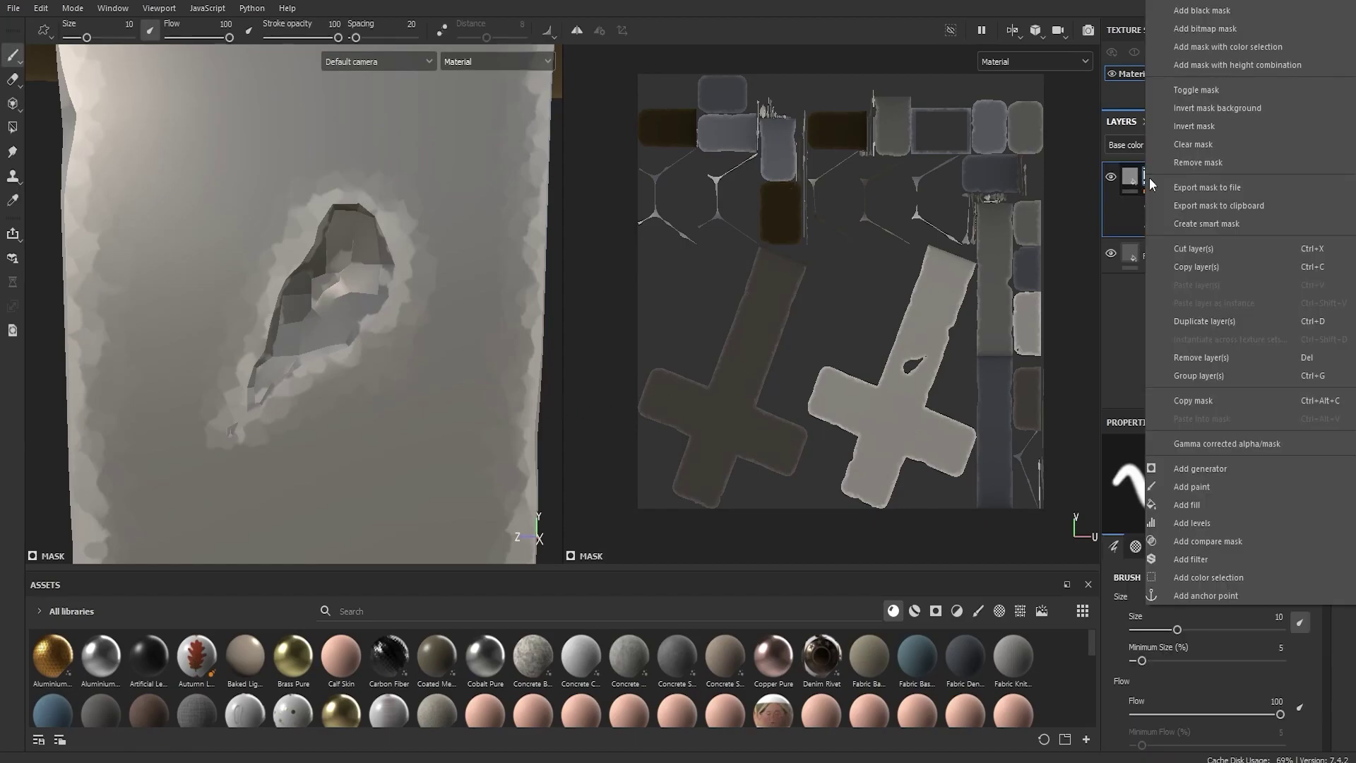
pyautogui.click(1202, 556)
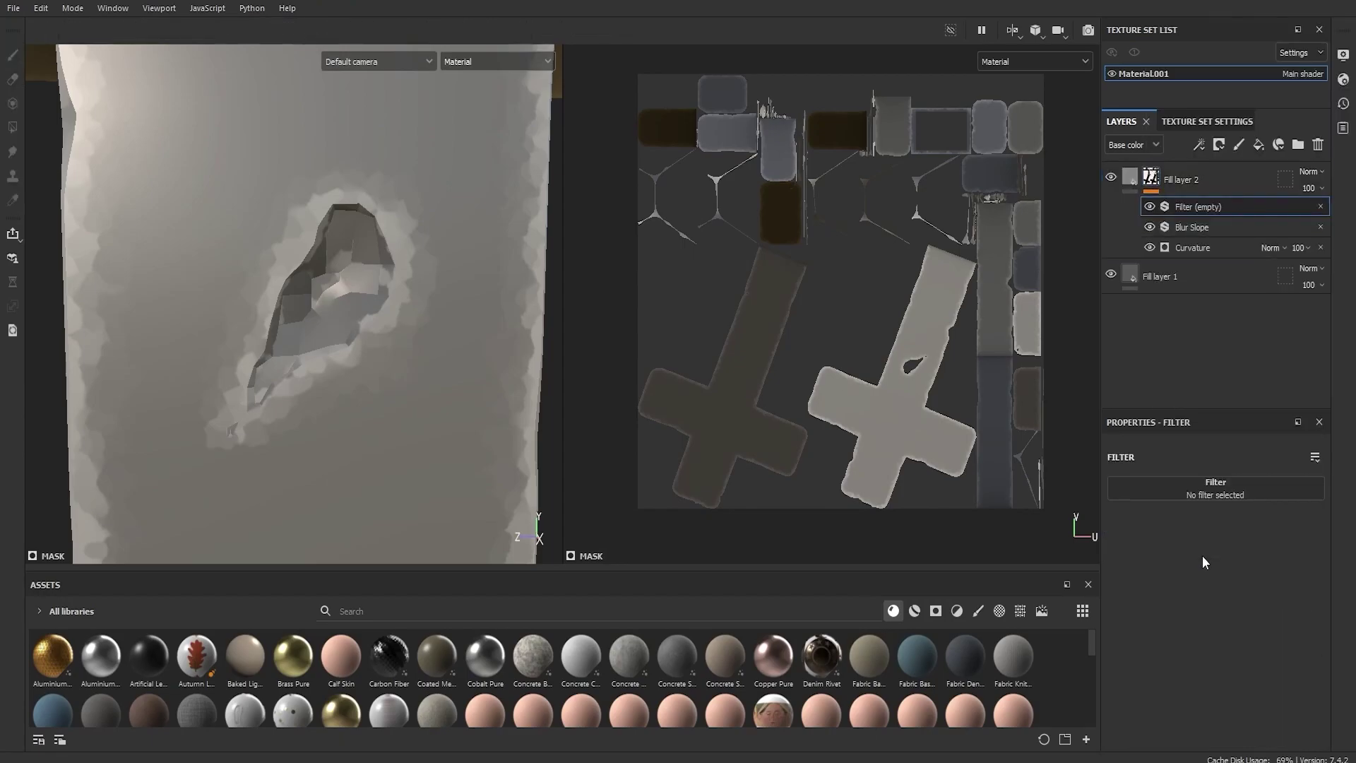
pyautogui.click(1200, 484)
pyautogui.click(1172, 535)
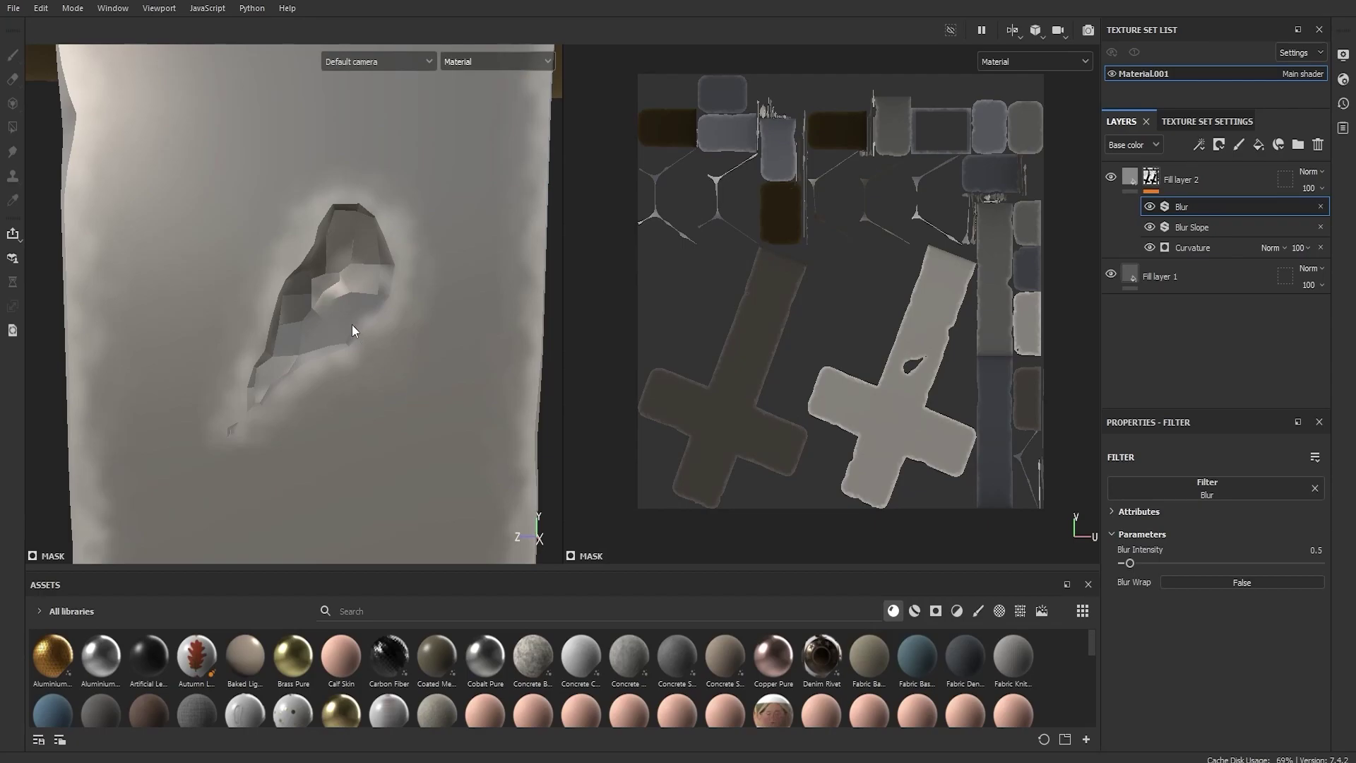
pyautogui.scroll(-6, 358, 341)
pyautogui.keyDown('alt'); pyautogui.moveTo(367, 290); pyautogui.dragTo(437, 344); pyautogui.keyUp('alt')
pyautogui.scroll(-4, 383, 300)
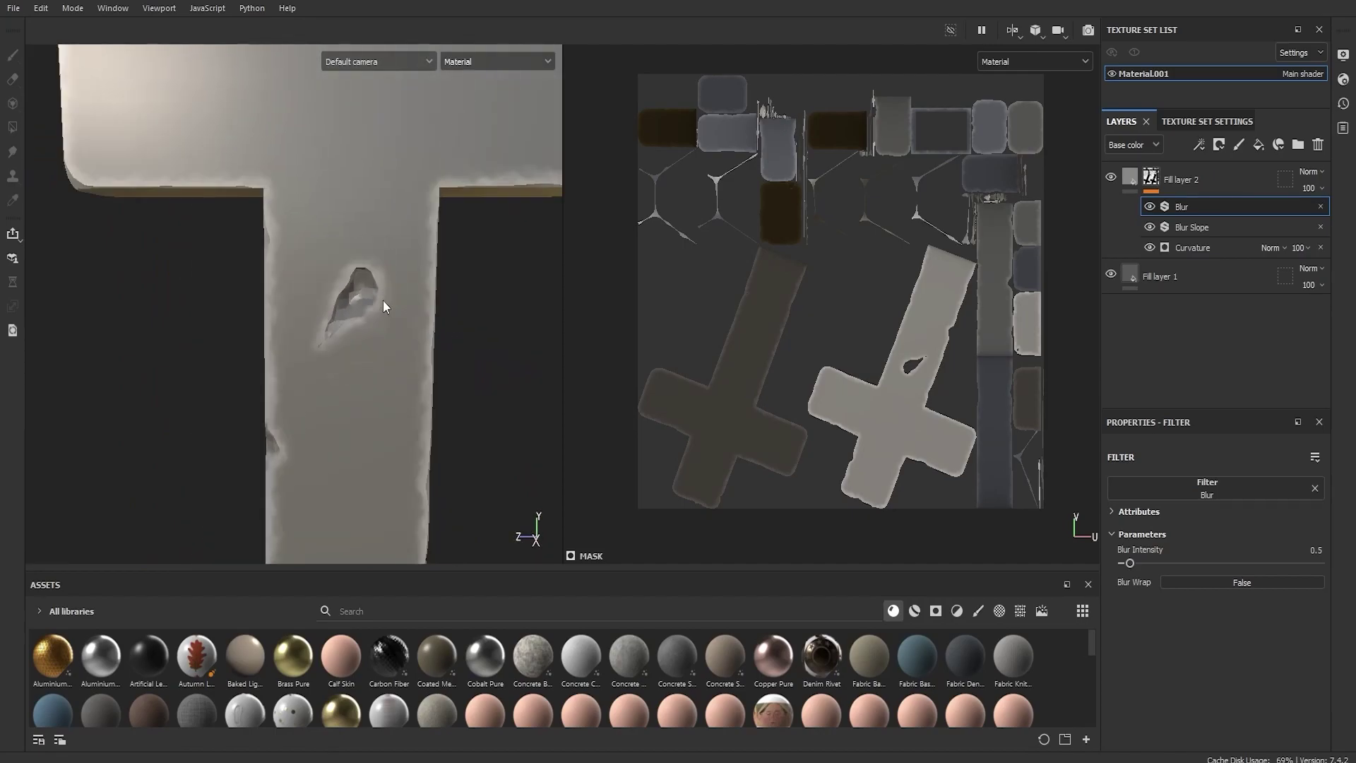
pyautogui.moveTo(383, 283)
pyautogui.keyDown('alt'); pyautogui.mouseDown()
pyautogui.moveTo(337, 275)
pyautogui.moveTo(329, 288)
pyautogui.moveTo(351, 278)
pyautogui.moveTo(345, 297)
pyautogui.moveTo(374, 301)
pyautogui.mouseUp(); pyautogui.keyUp('alt')
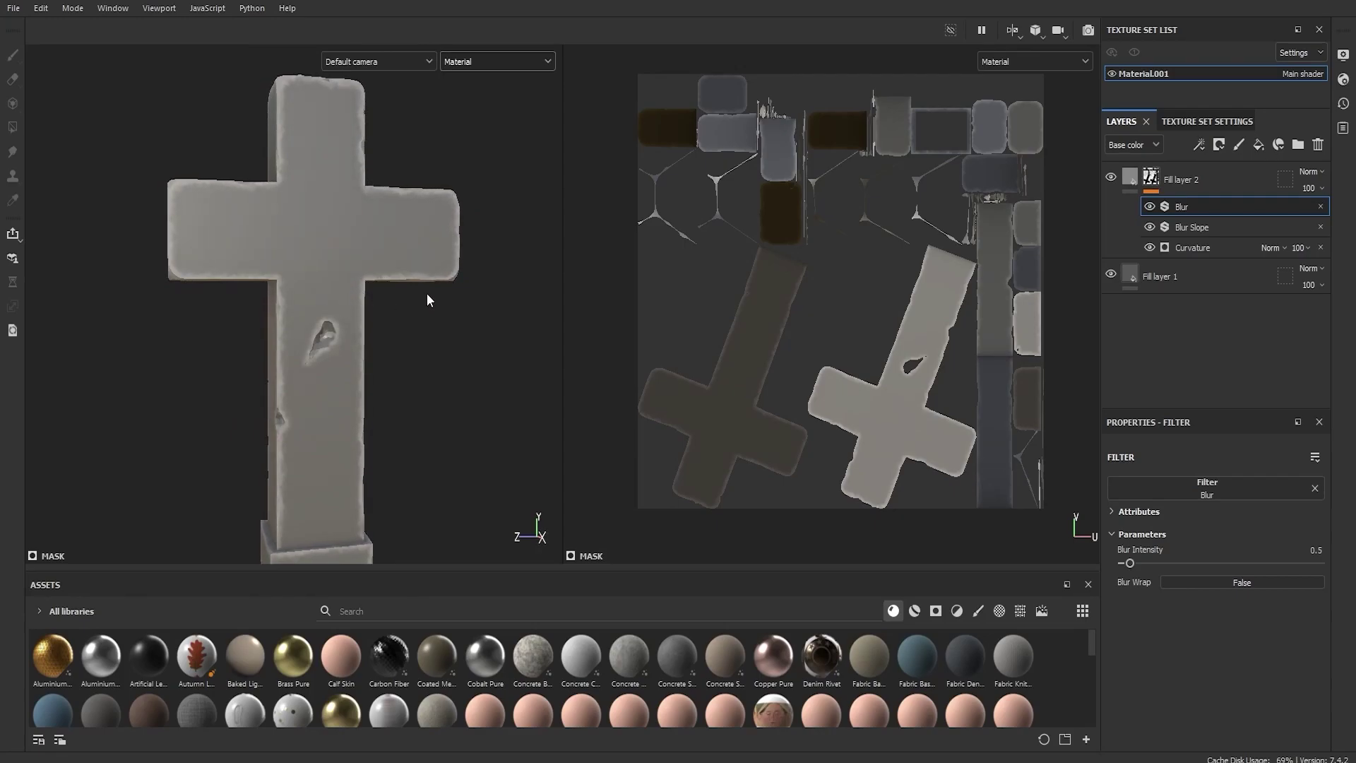
# Add a third fill layer, place it between Fill layer 2 and Fill layer 1, and set its base color to grey A0A0A0
pyautogui.click(1258, 145)
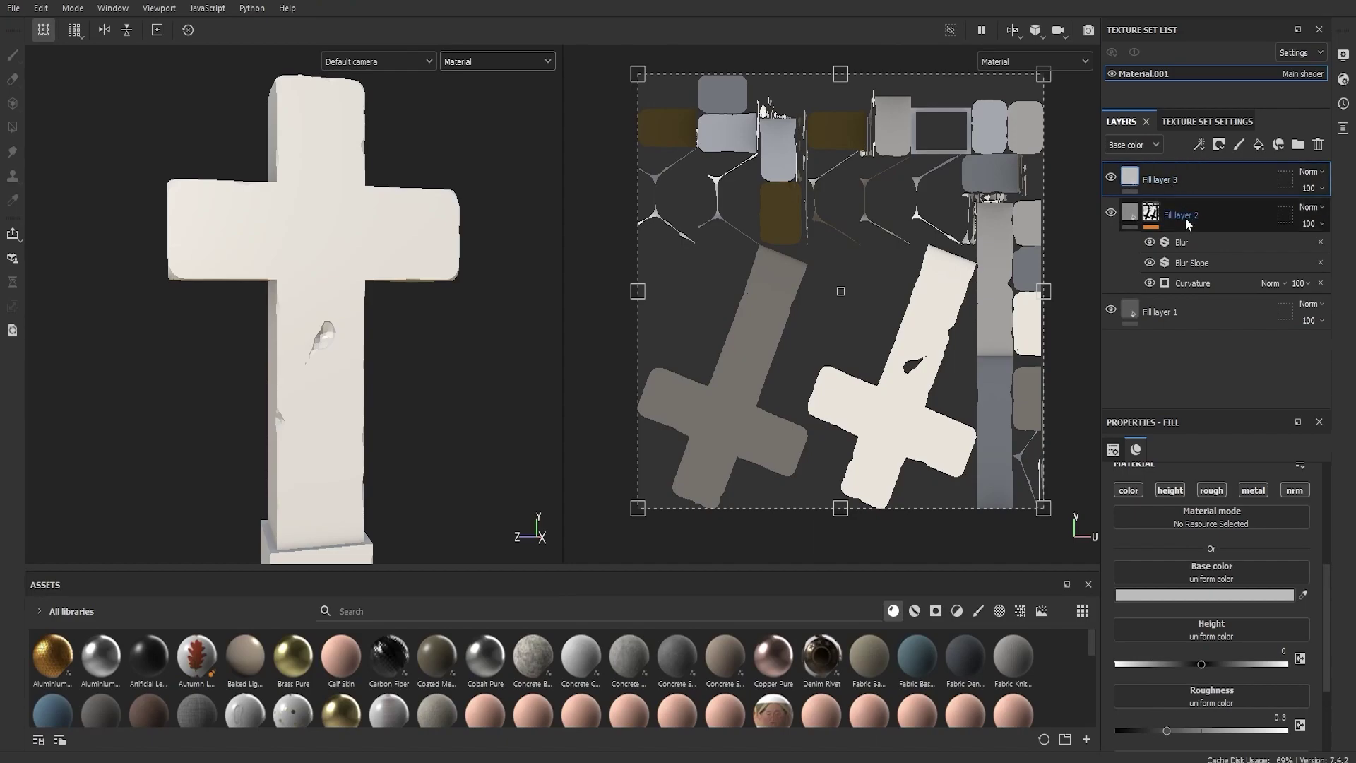
pyautogui.moveTo(1168, 180); pyautogui.dragTo(1190, 281)
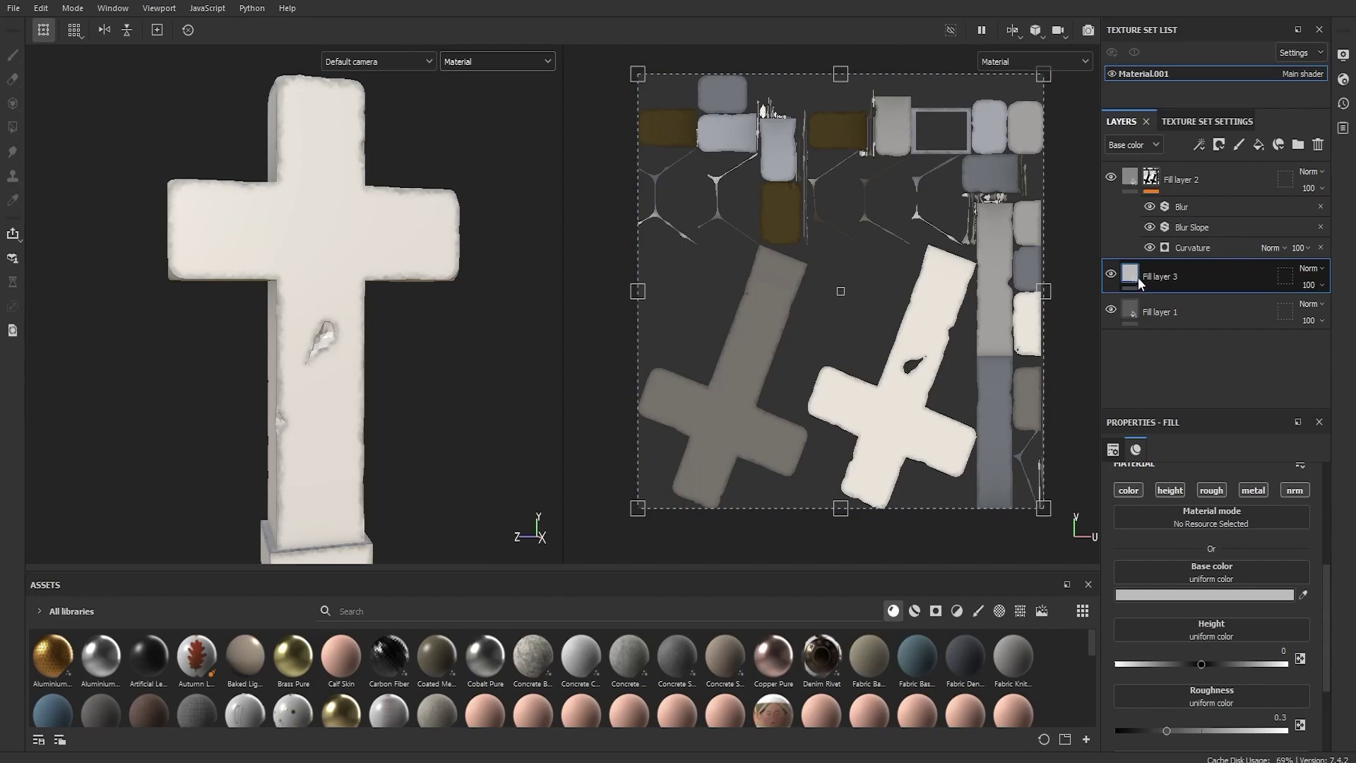
pyautogui.click(1214, 596)
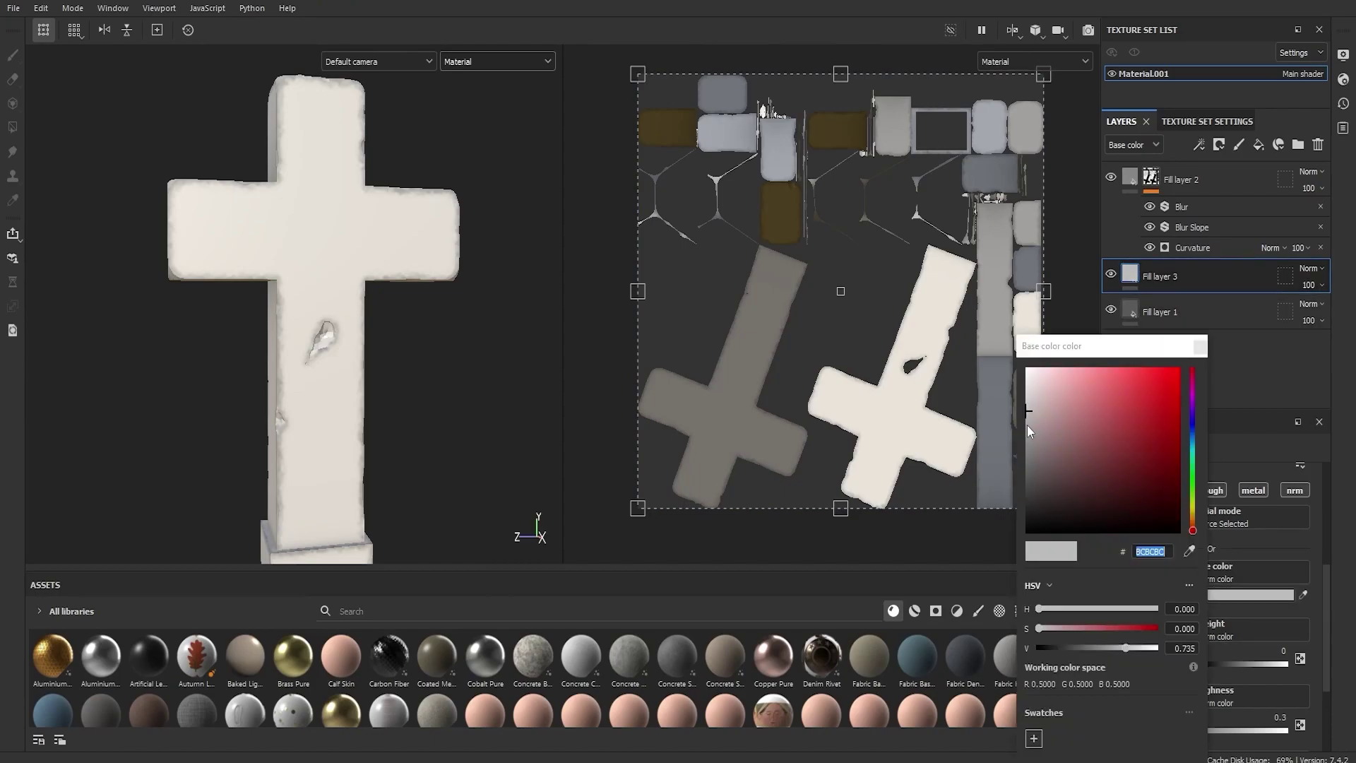
pyautogui.write('A0A0A0')
pyautogui.click(1199, 347)
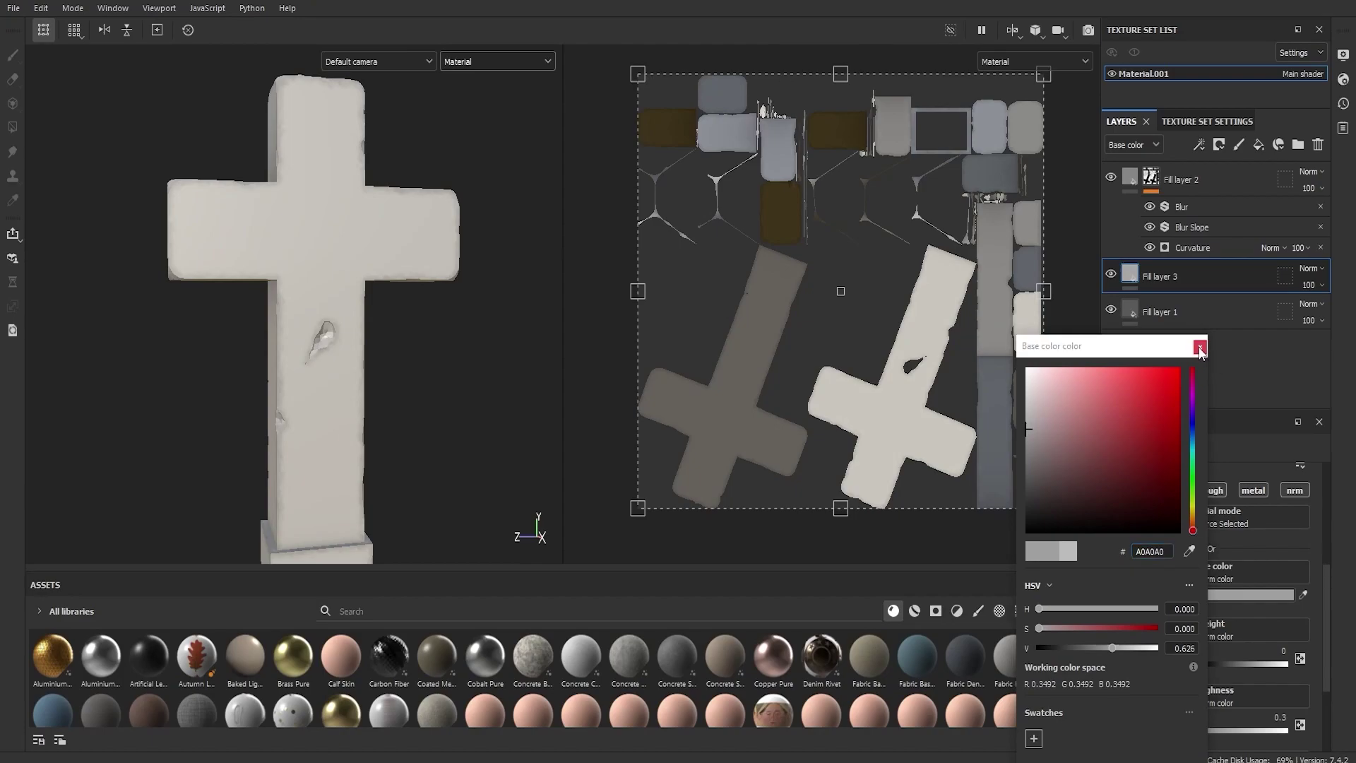
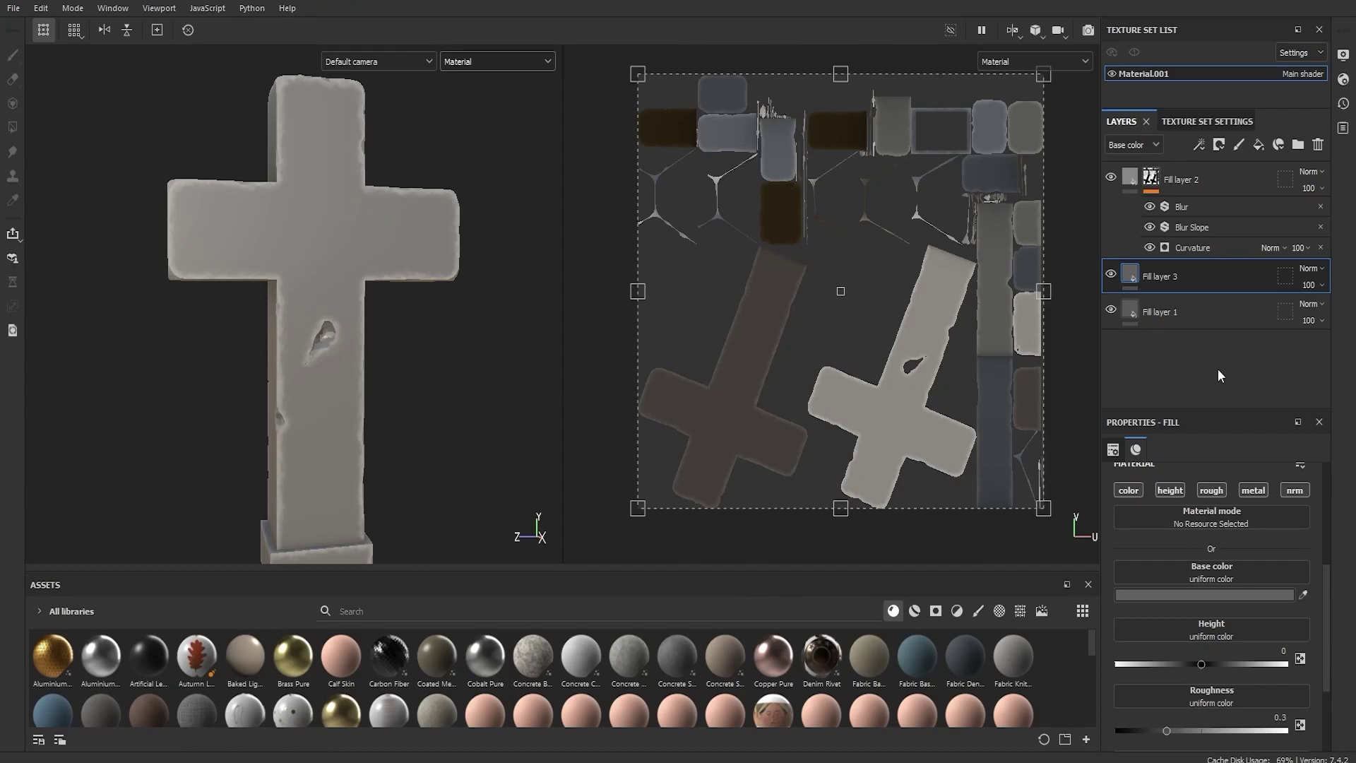
# Add a black mask to Fill layer 3 and apply a Curvature generator to it
pyautogui.rightClick(1200, 279)
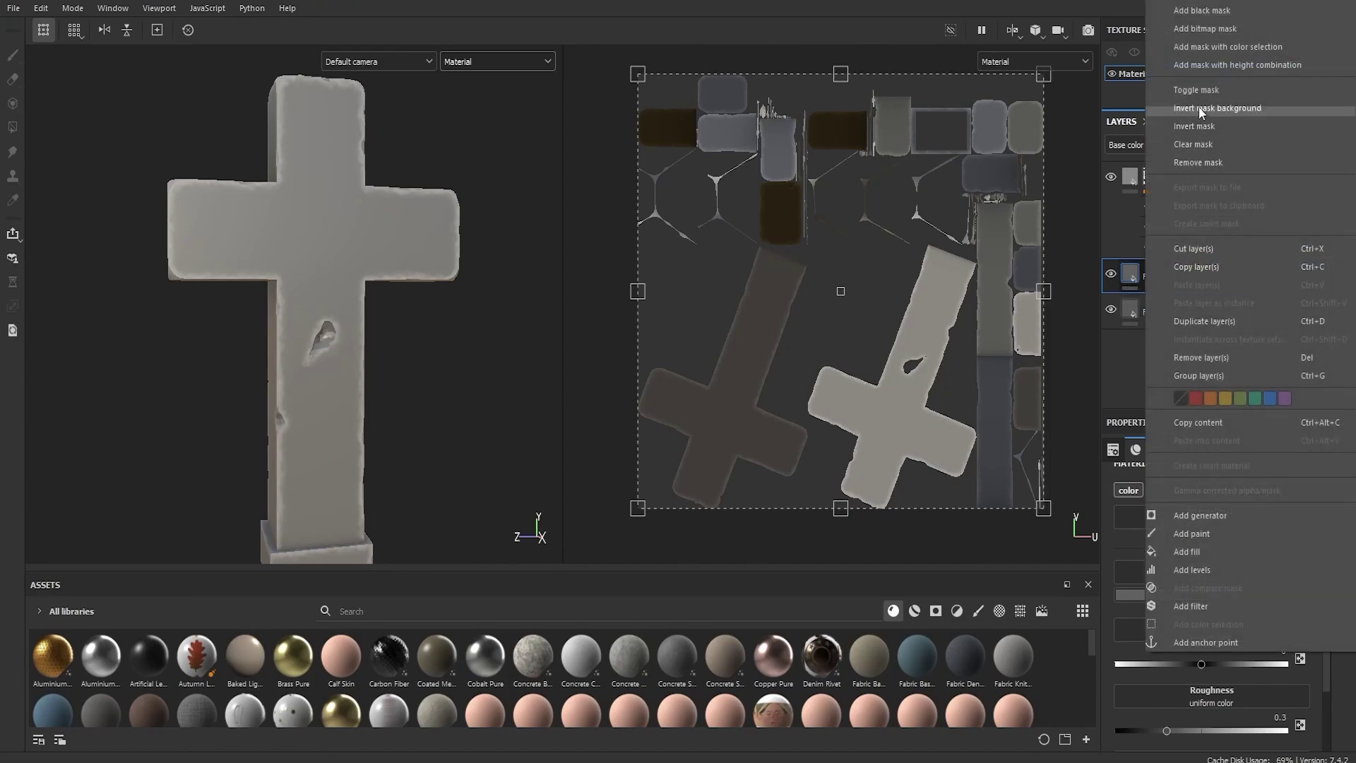
pyautogui.click(1218, 10)
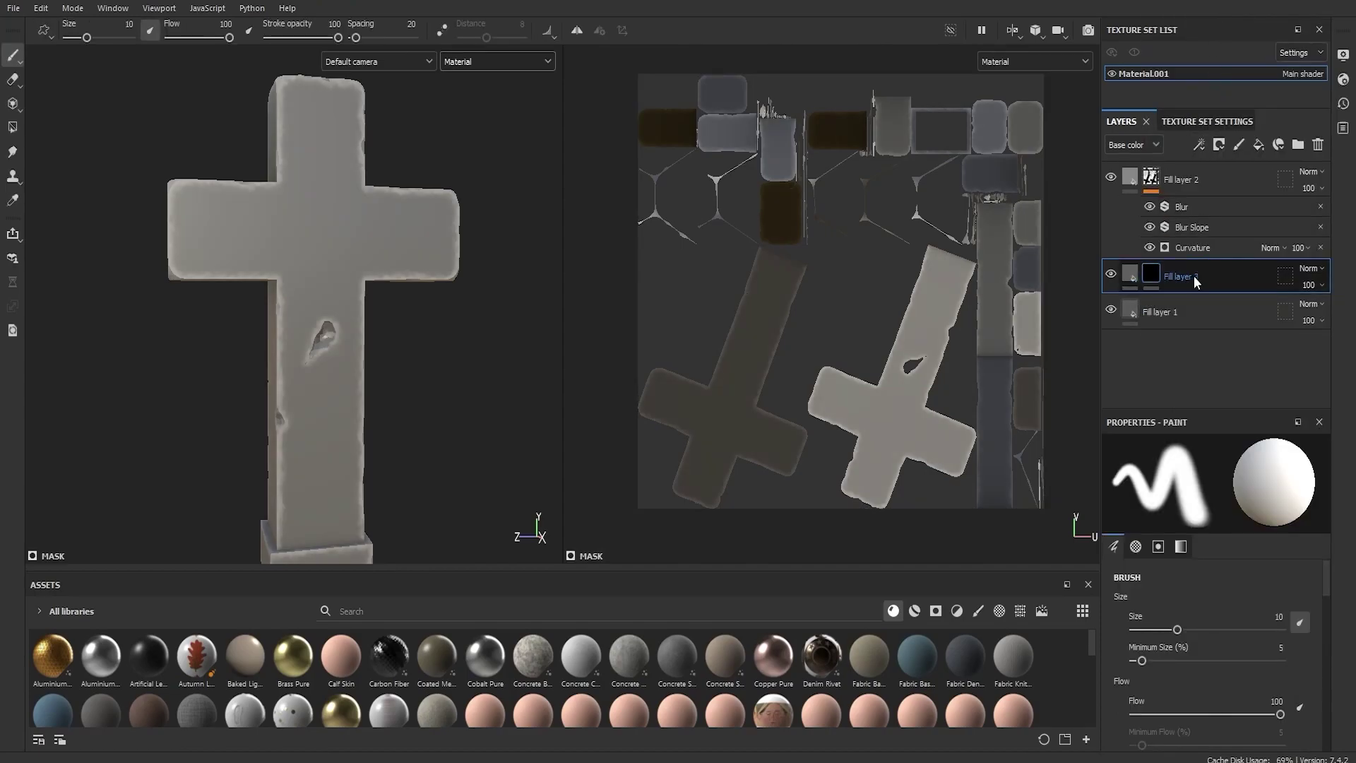
pyautogui.rightClick(1156, 273)
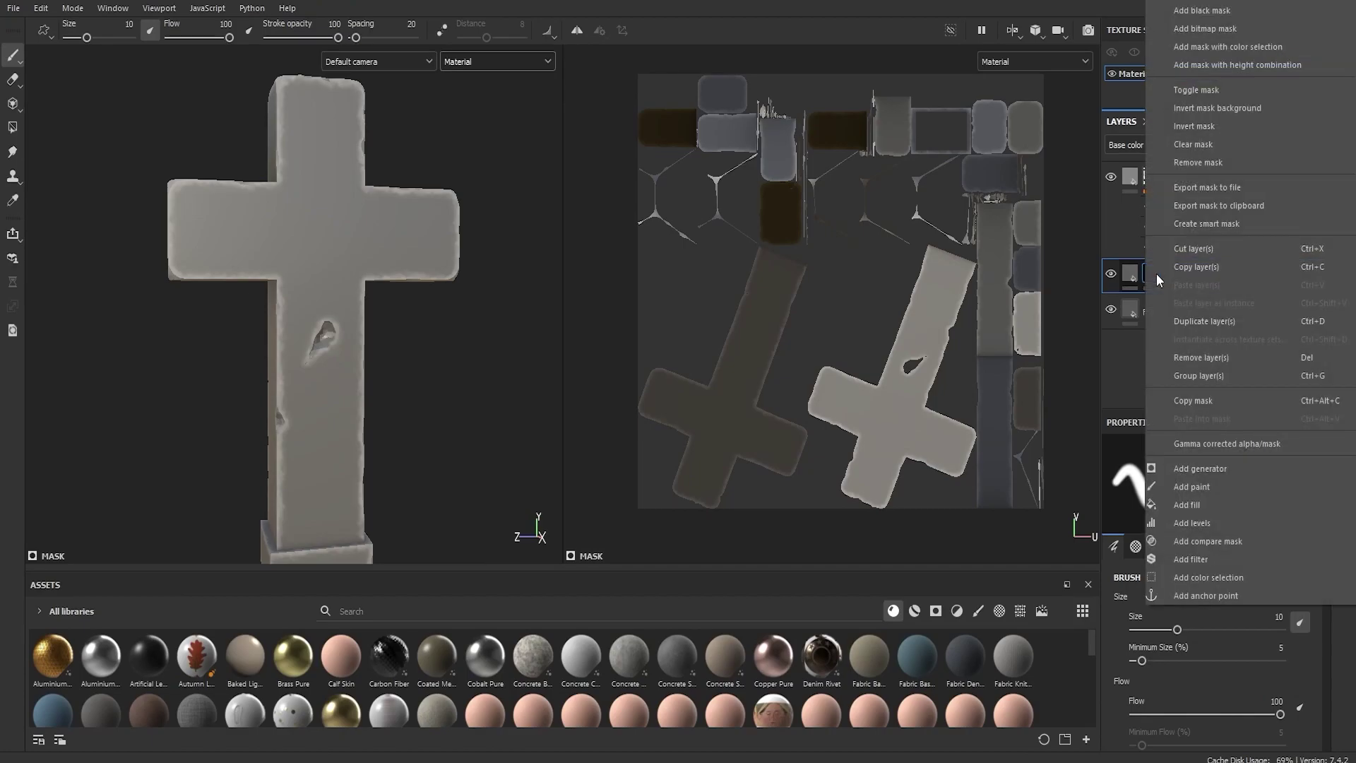
pyautogui.click(1200, 468)
pyautogui.click(1218, 486)
pyautogui.write('cu')
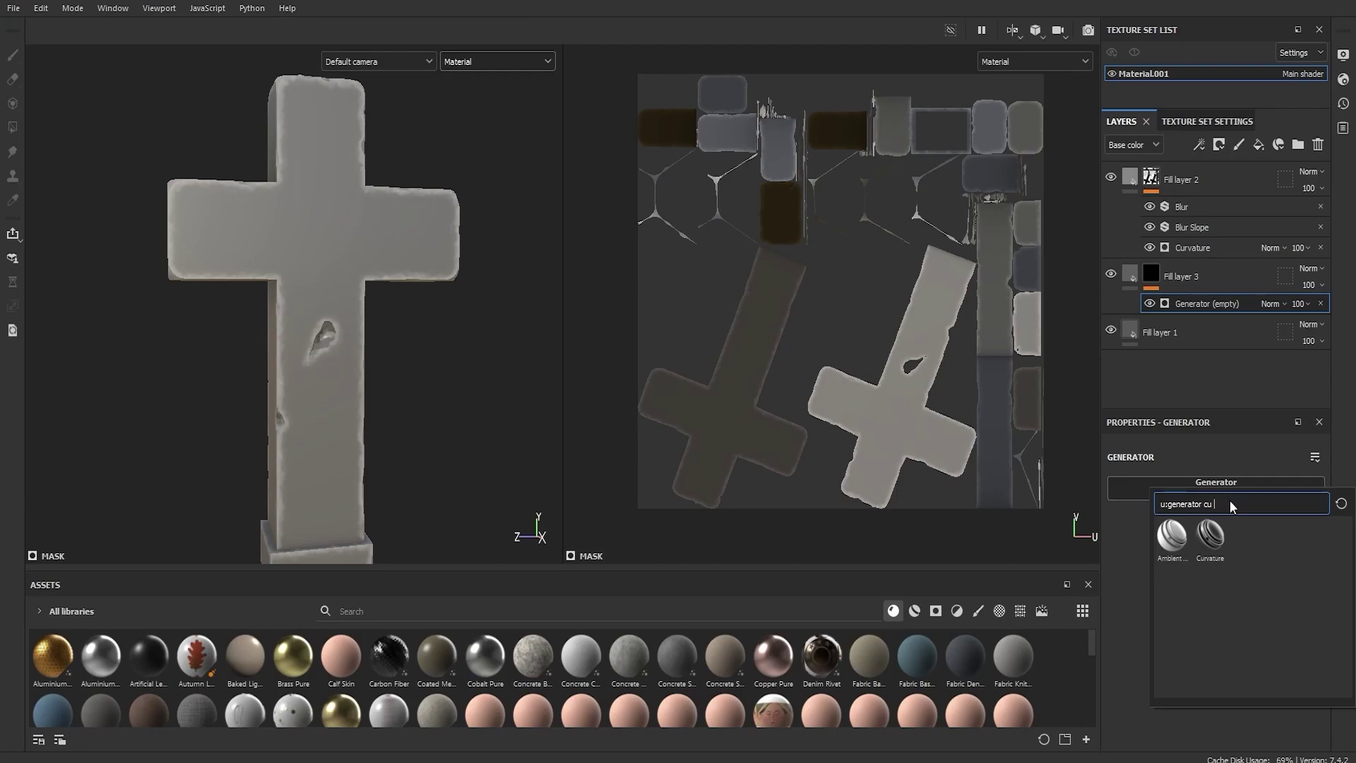
pyautogui.click(1207, 539)
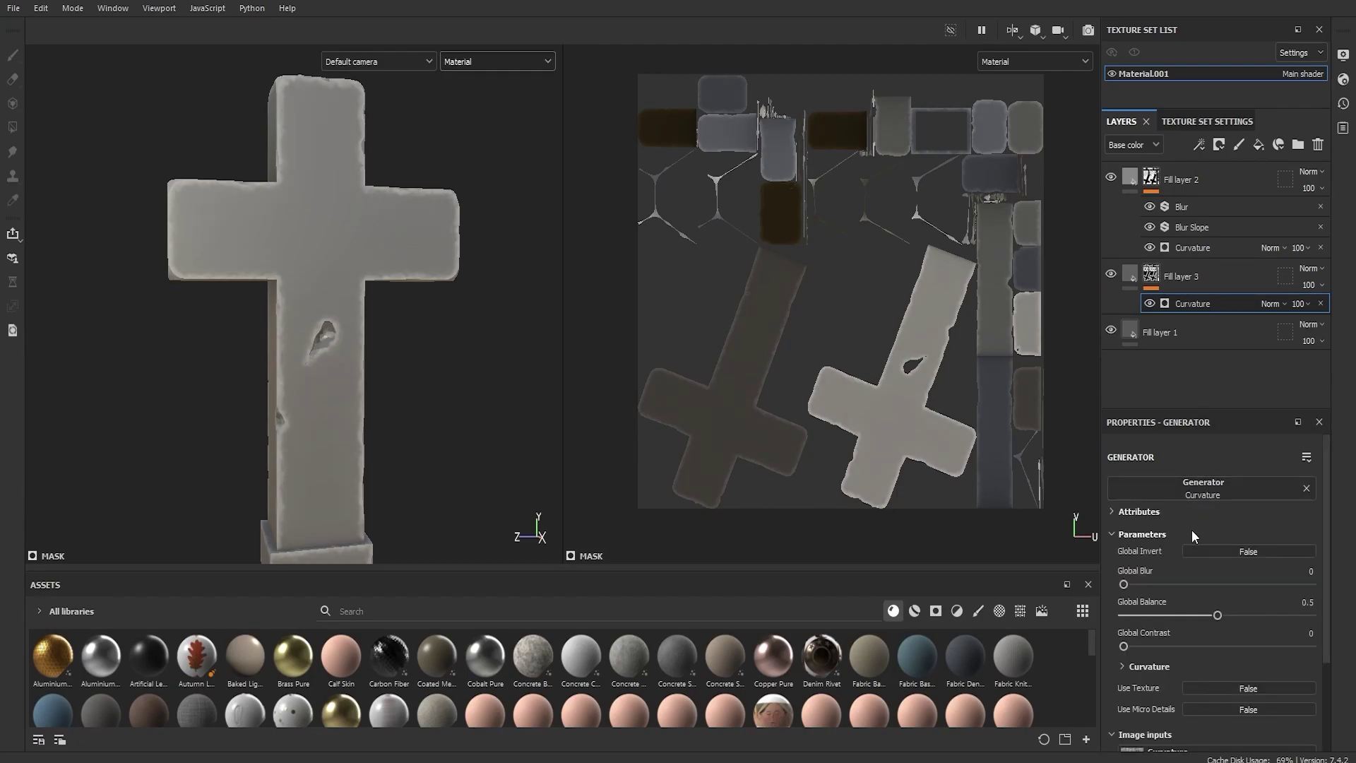
# Enable Use Texture in Fill layer 3's Curvature generator and assign Grunge Map 014 as its texture input
pyautogui.scroll(-1, 1173, 536)
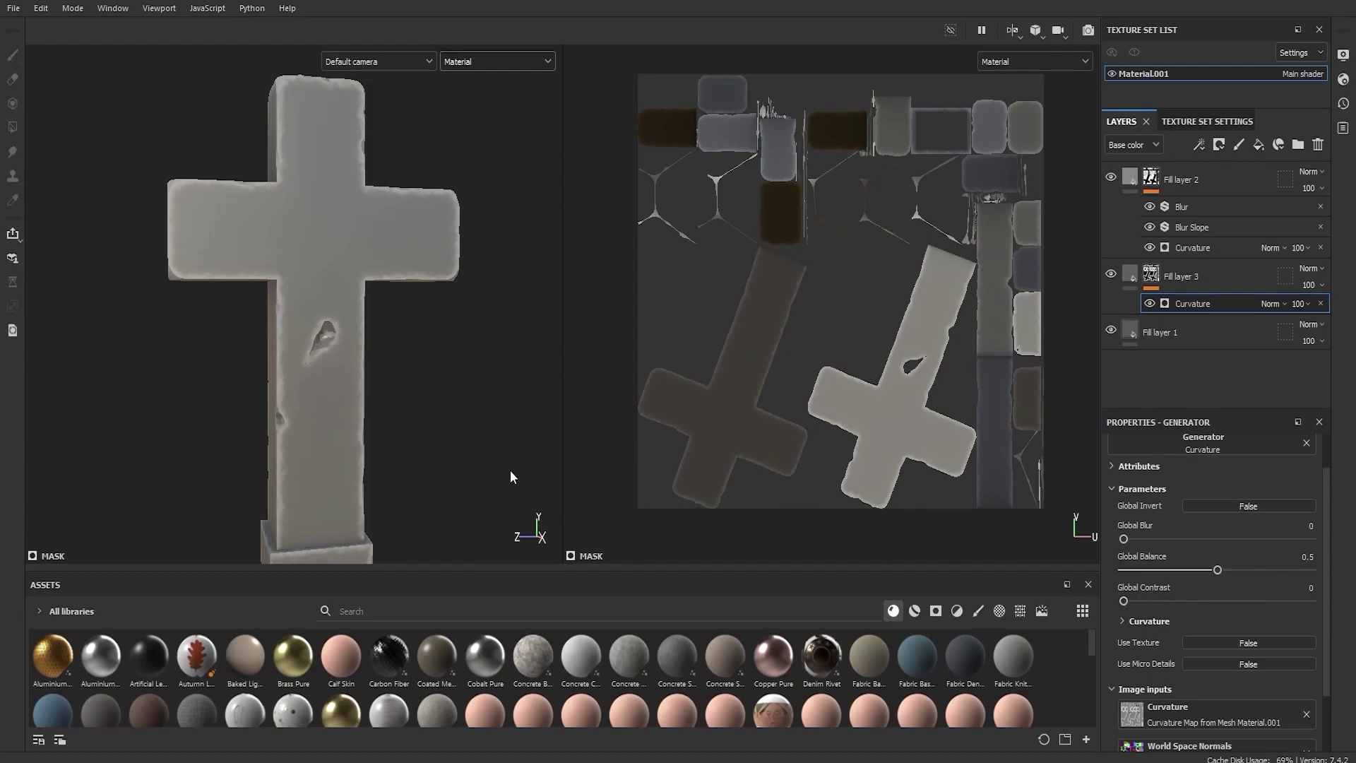
pyautogui.scroll(6, 379, 427)
pyautogui.scroll(1, 347, 423)
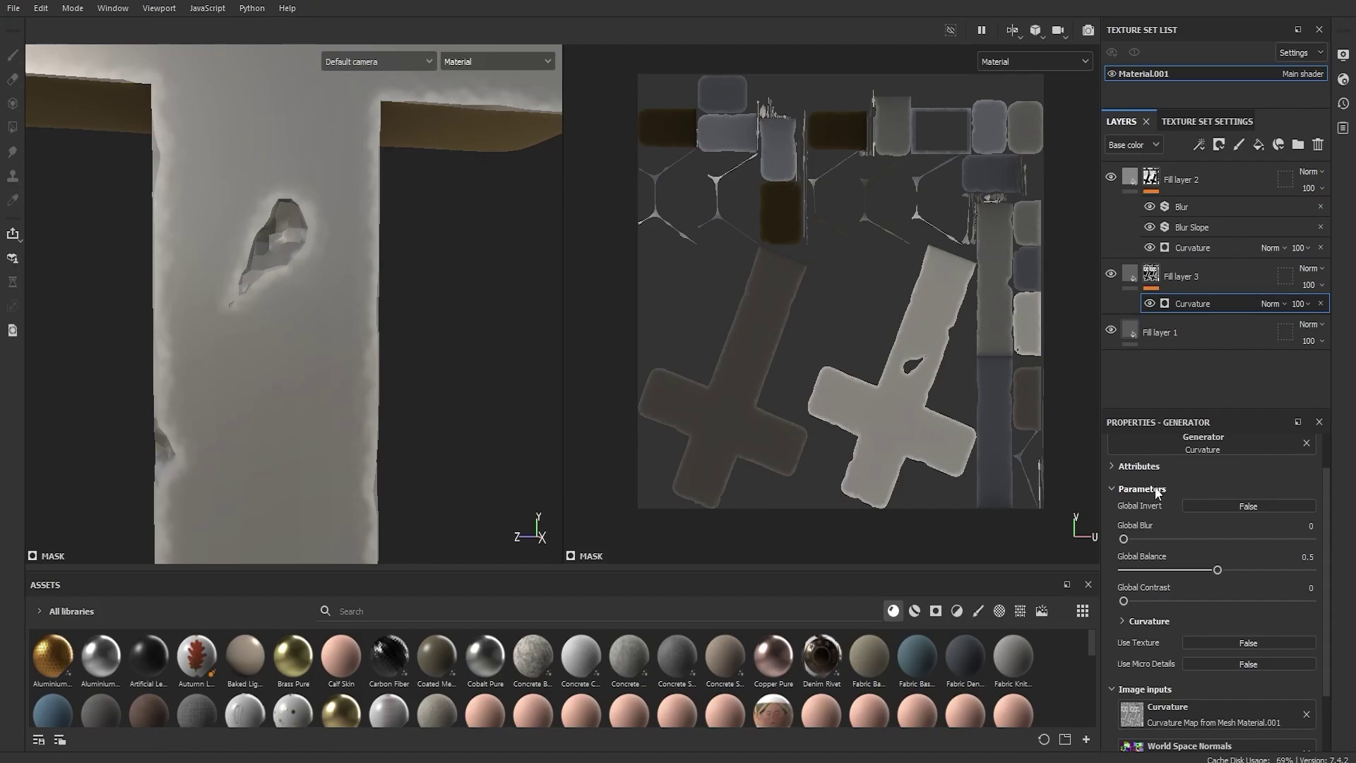
pyautogui.scroll(-2, 1187, 579)
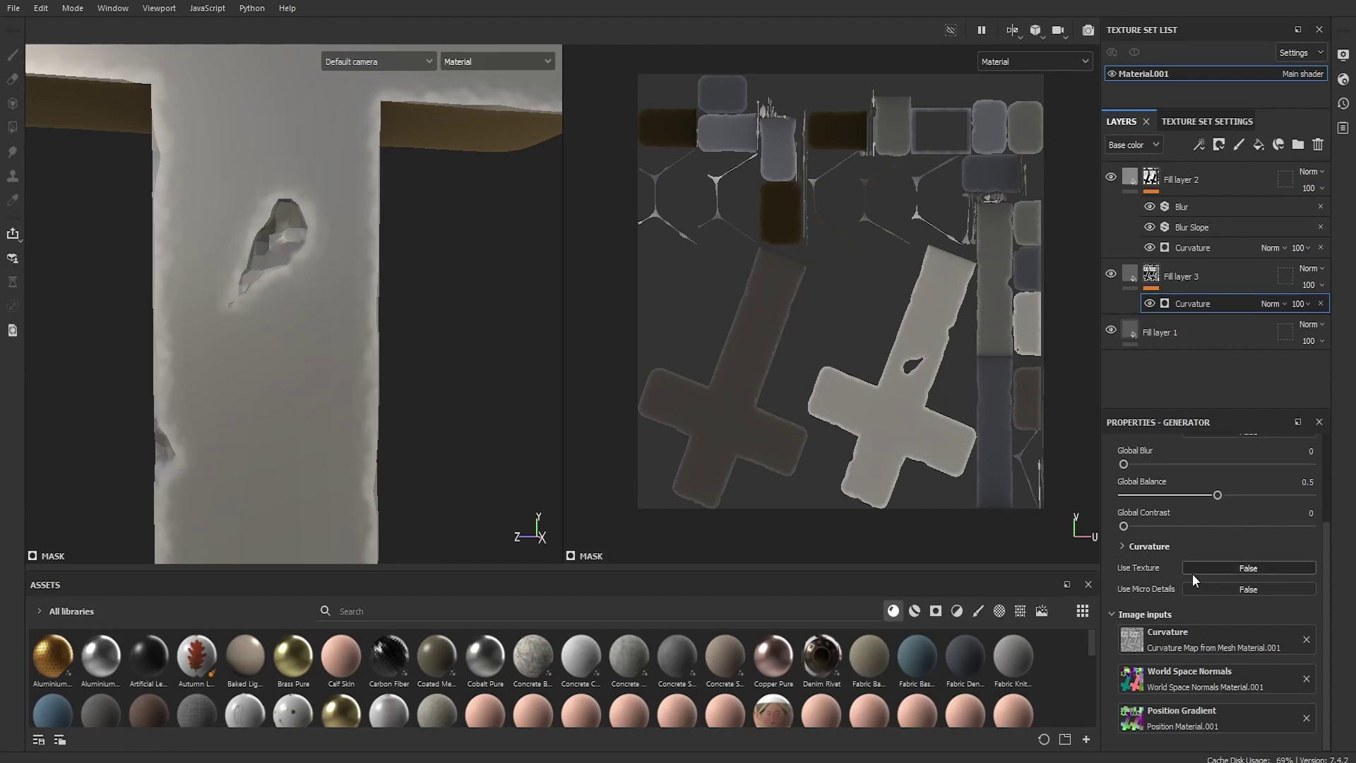
pyautogui.click(1247, 568)
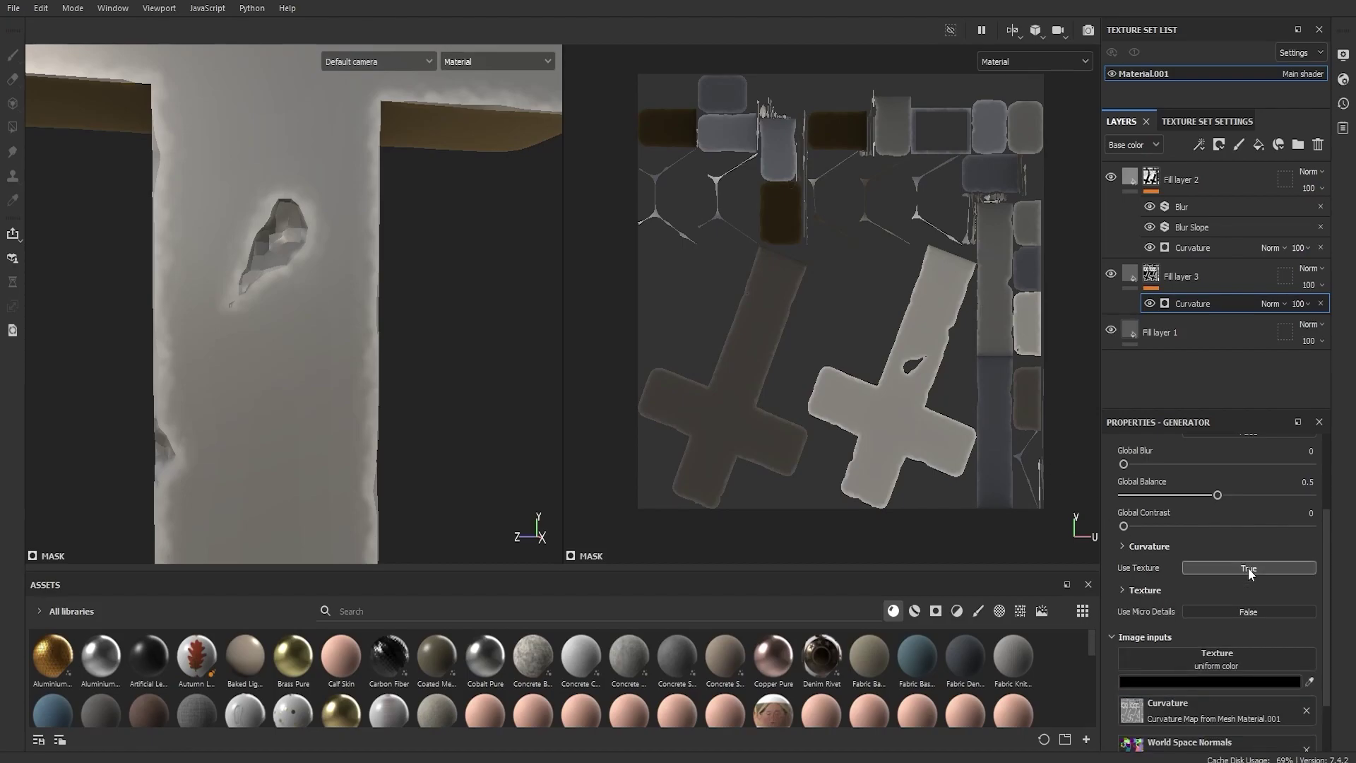
pyautogui.click(1124, 588)
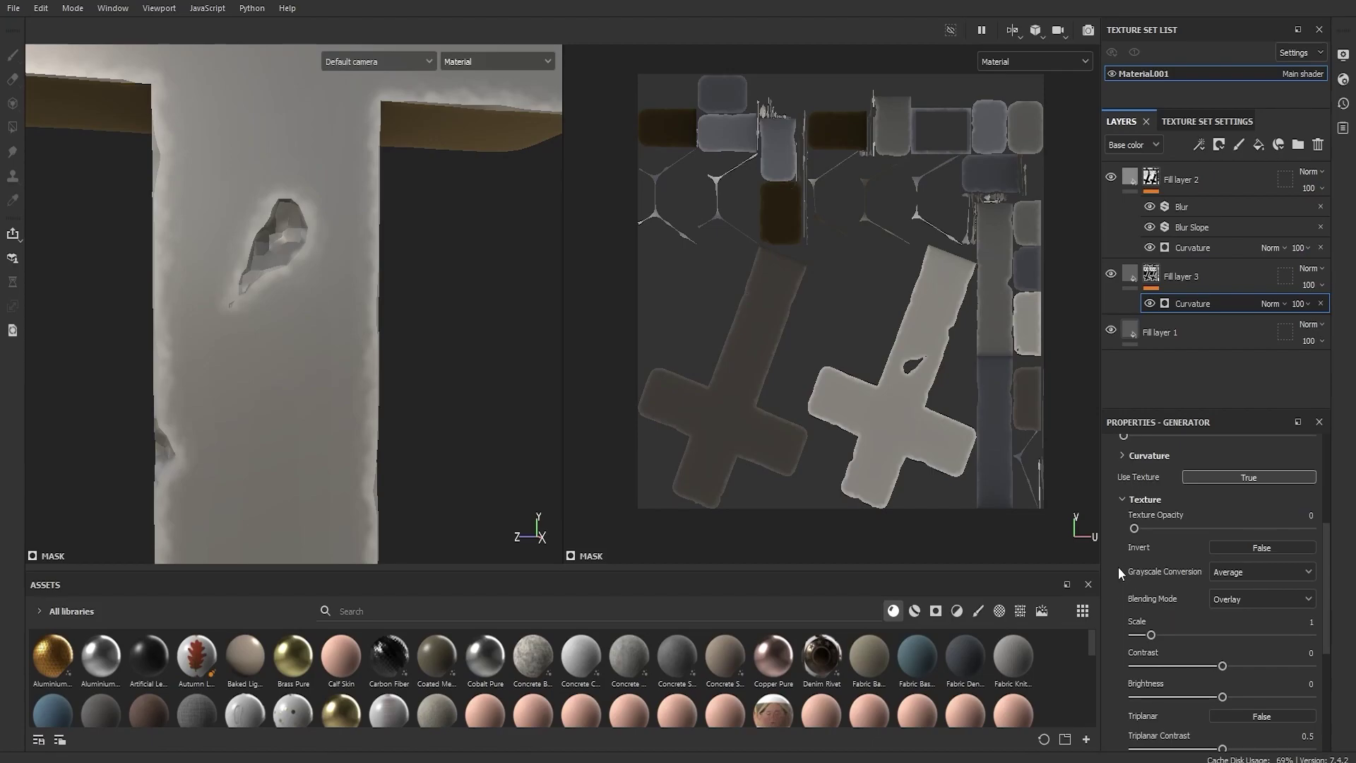
pyautogui.click(1123, 499)
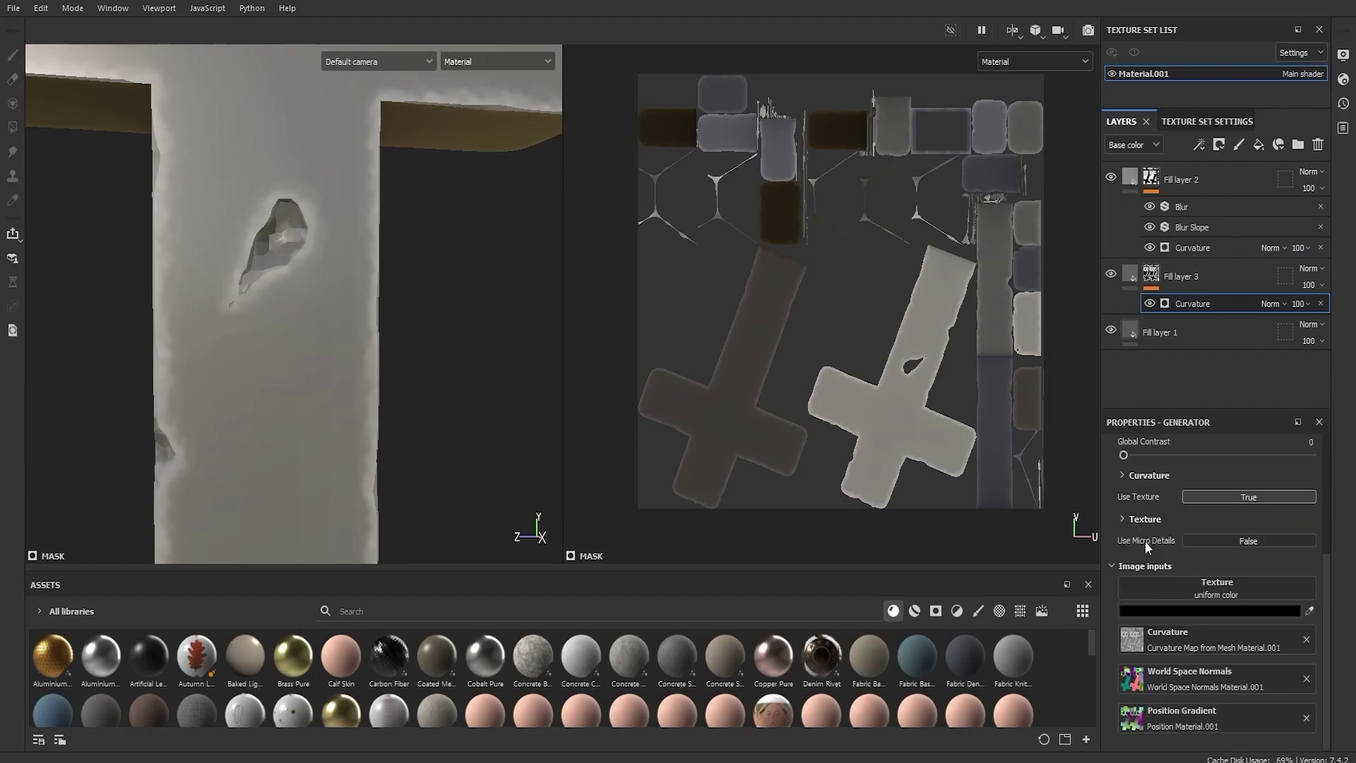
pyautogui.click(1231, 587)
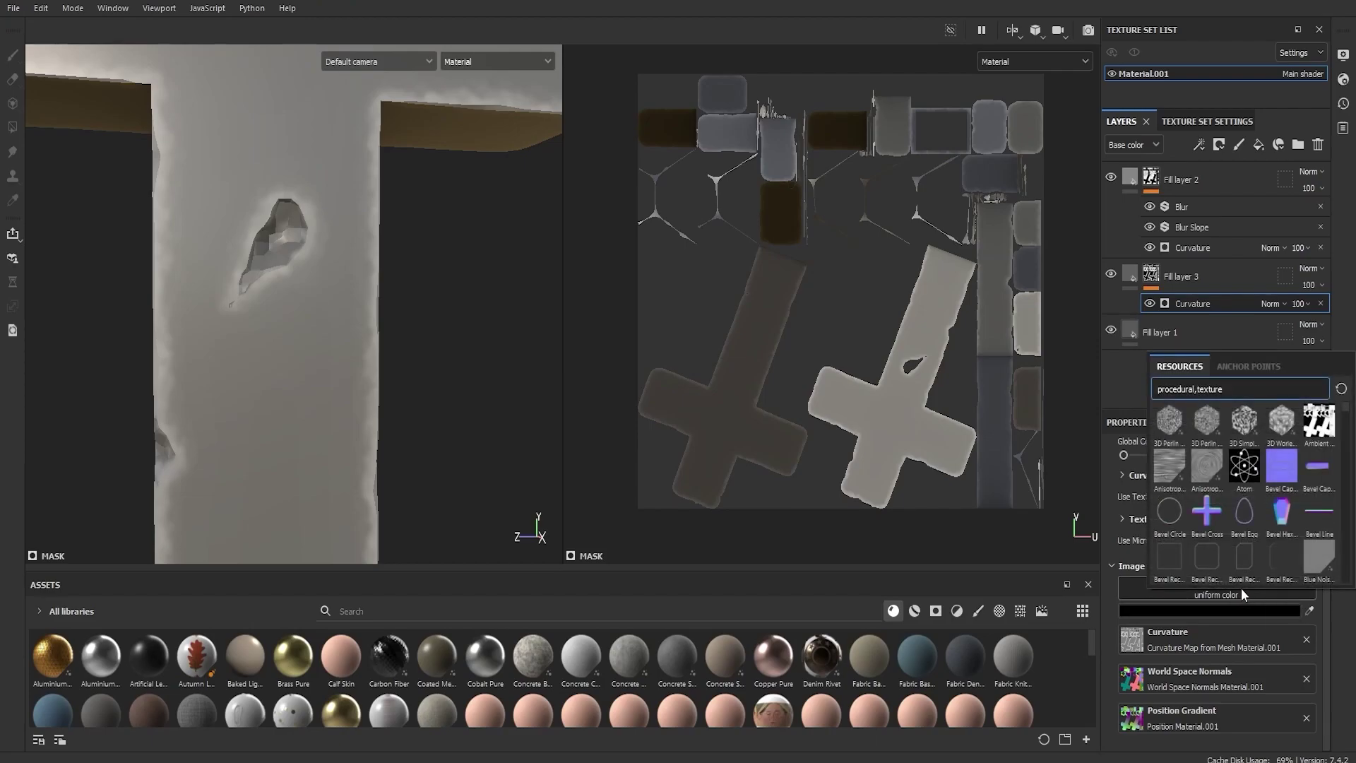
pyautogui.write('grung')
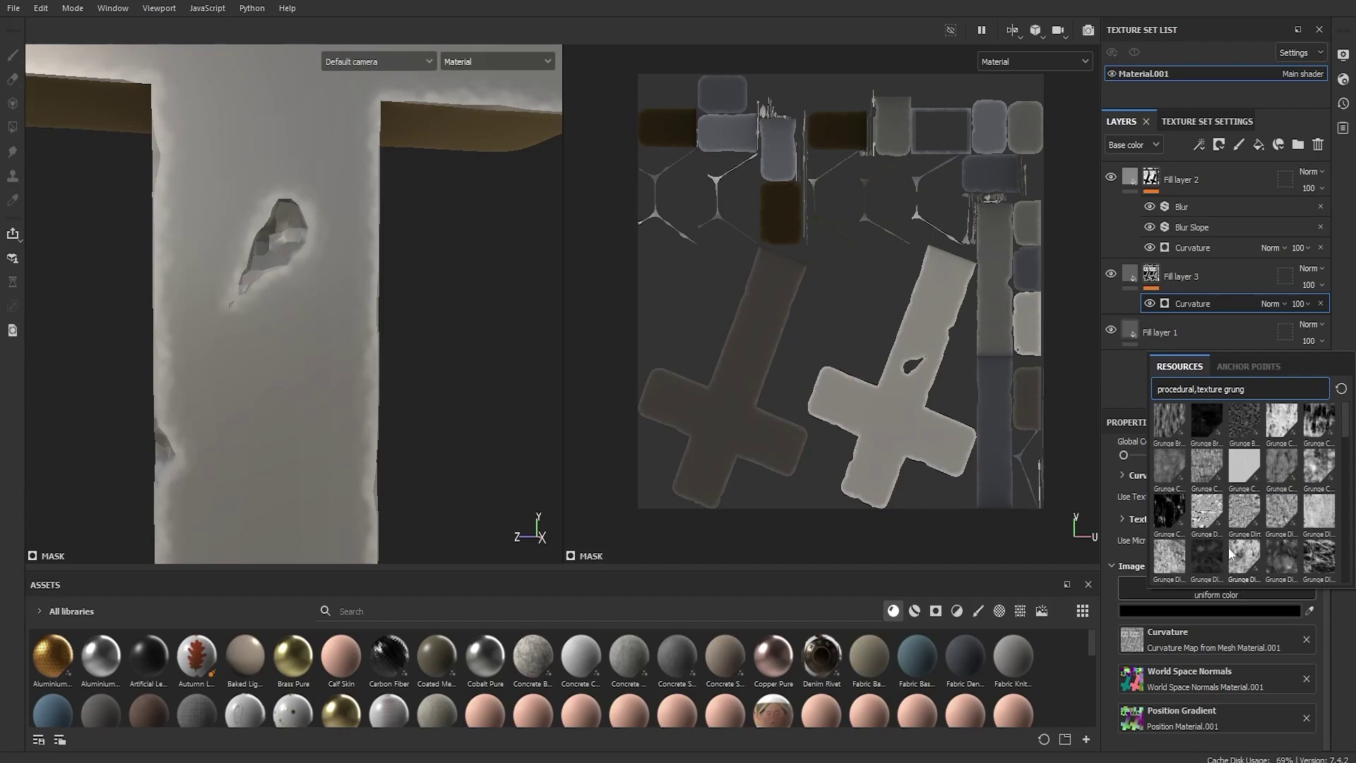
pyautogui.write('e 14')
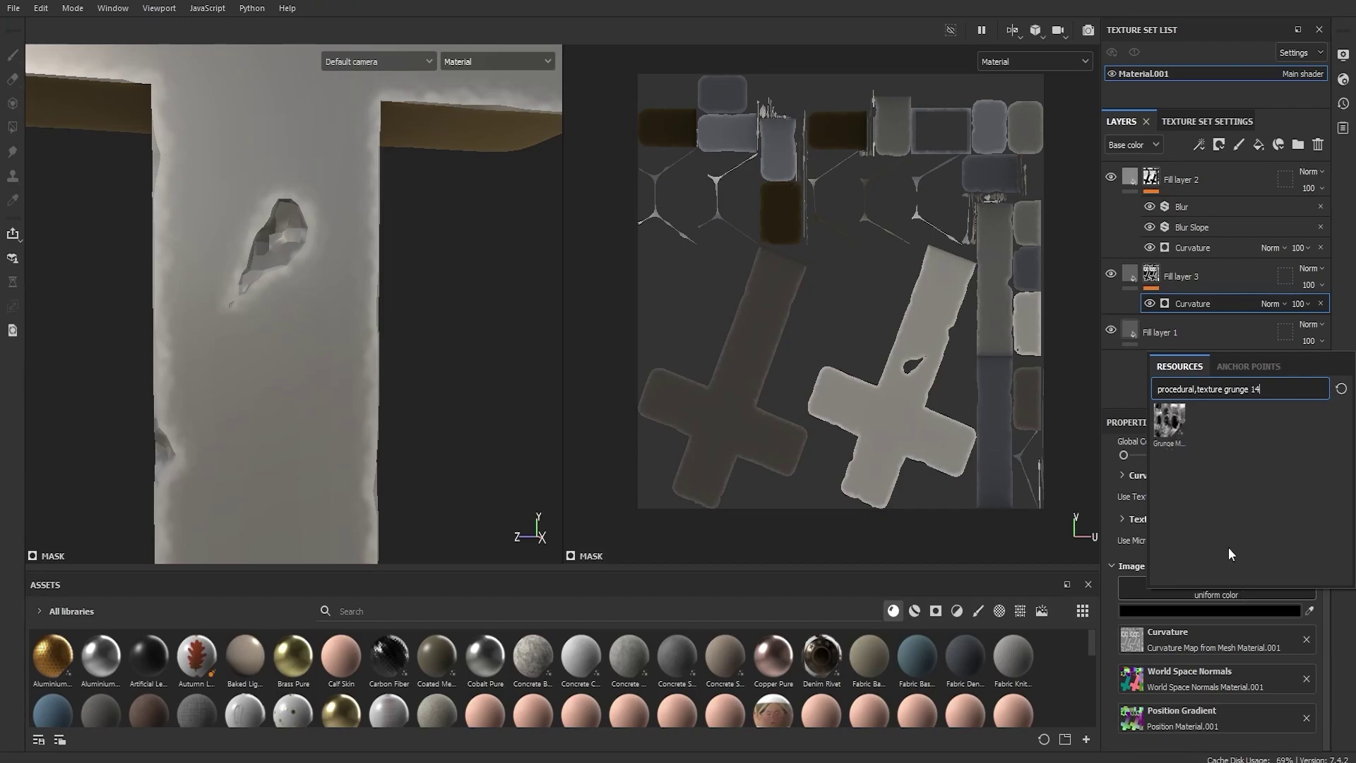
pyautogui.click(1168, 420)
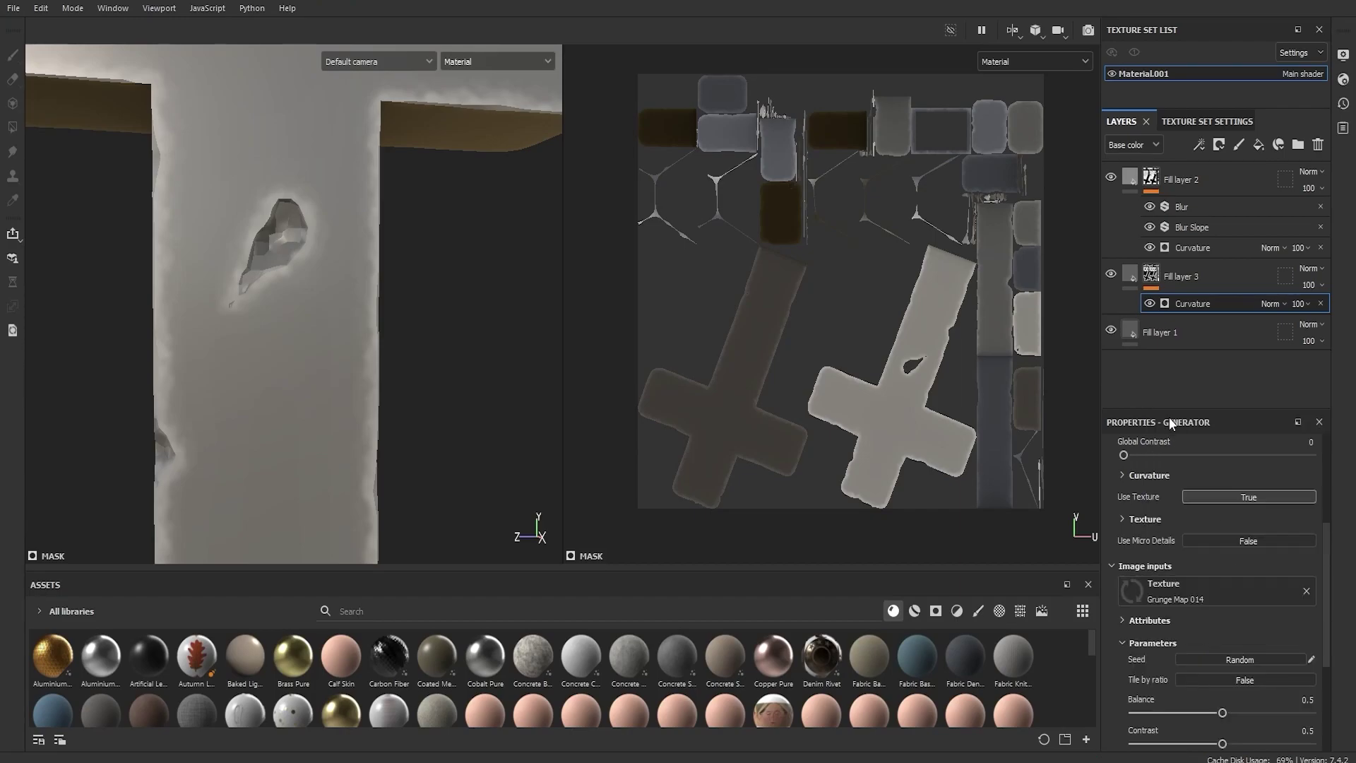
# Try a Balance of about 0.54 on the Grunge Map 014 texture and return it to 0.5
pyautogui.keyDown('alt'); pyautogui.moveTo(364, 321); pyautogui.dragTo(342, 349); pyautogui.keyUp('alt')
pyautogui.scroll(-2, 1317, 619)
pyautogui.moveTo(1317, 621); pyautogui.dragTo(1226, 629)
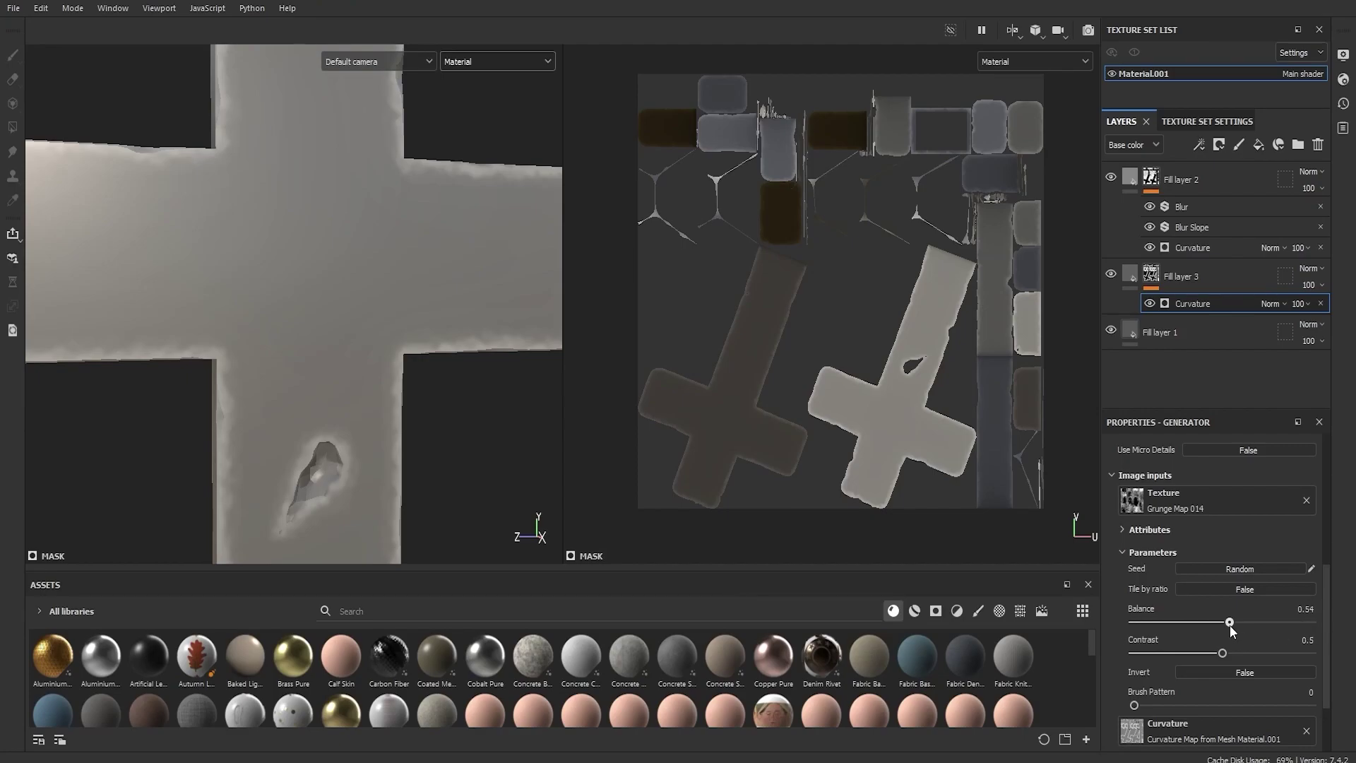
pyautogui.moveTo(1226, 625); pyautogui.dragTo(1221, 625)
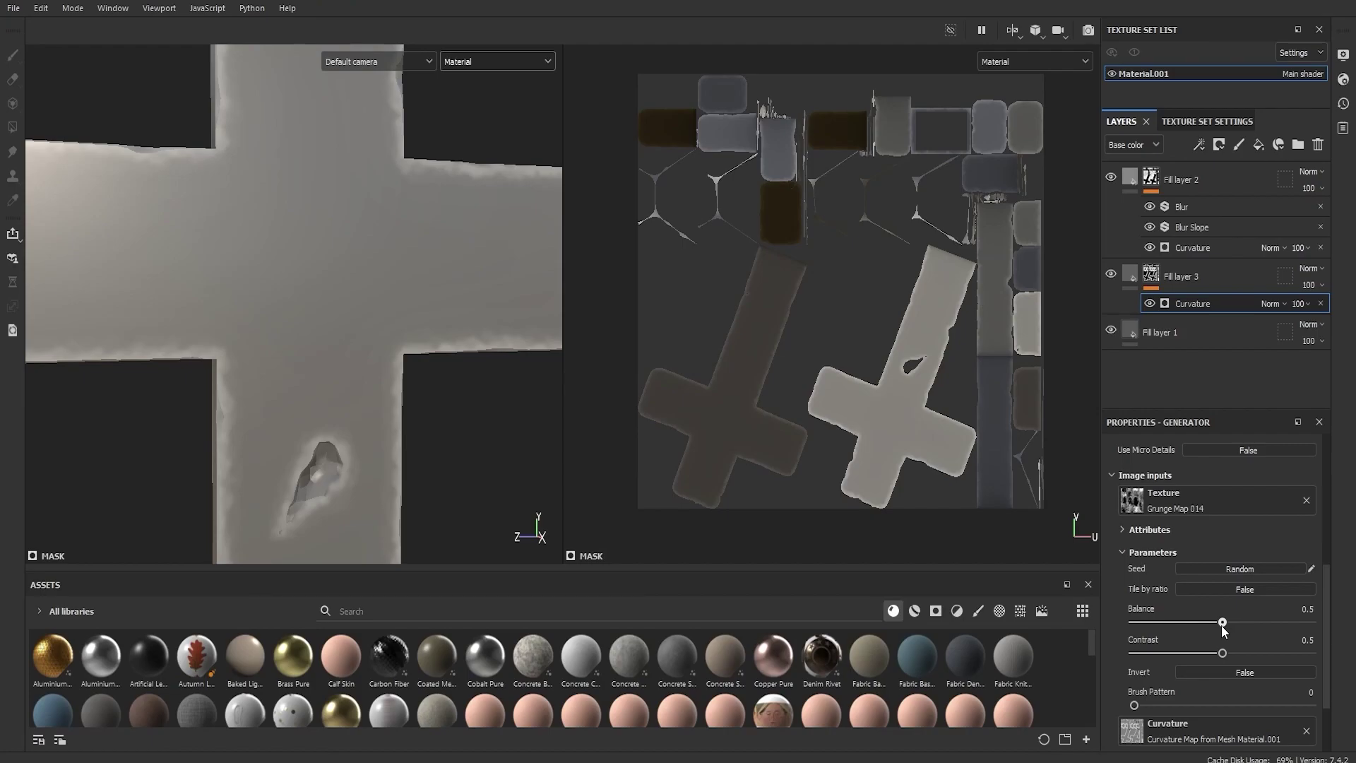
# Set Fill layer 1's base color to dark grey 333333
pyautogui.click(1128, 277)
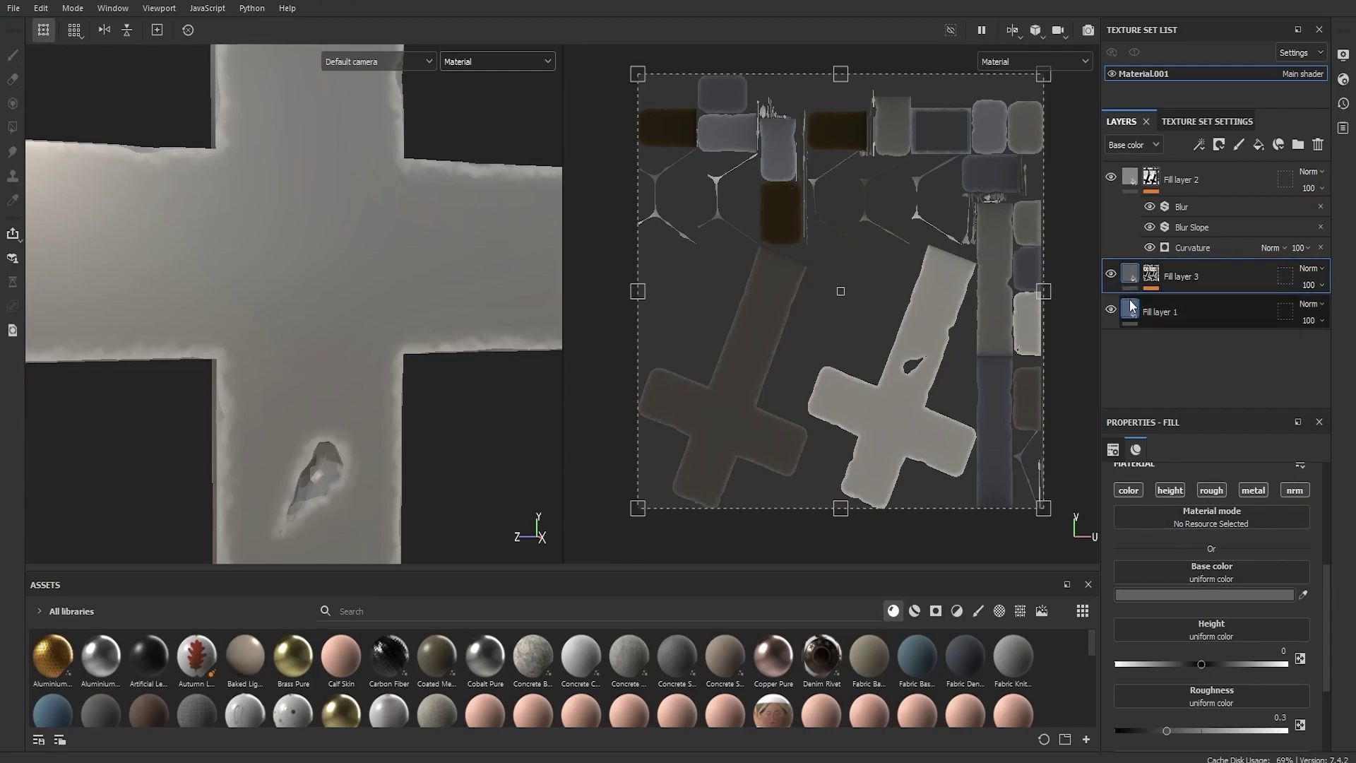
pyautogui.click(1158, 312)
pyautogui.click(1204, 594)
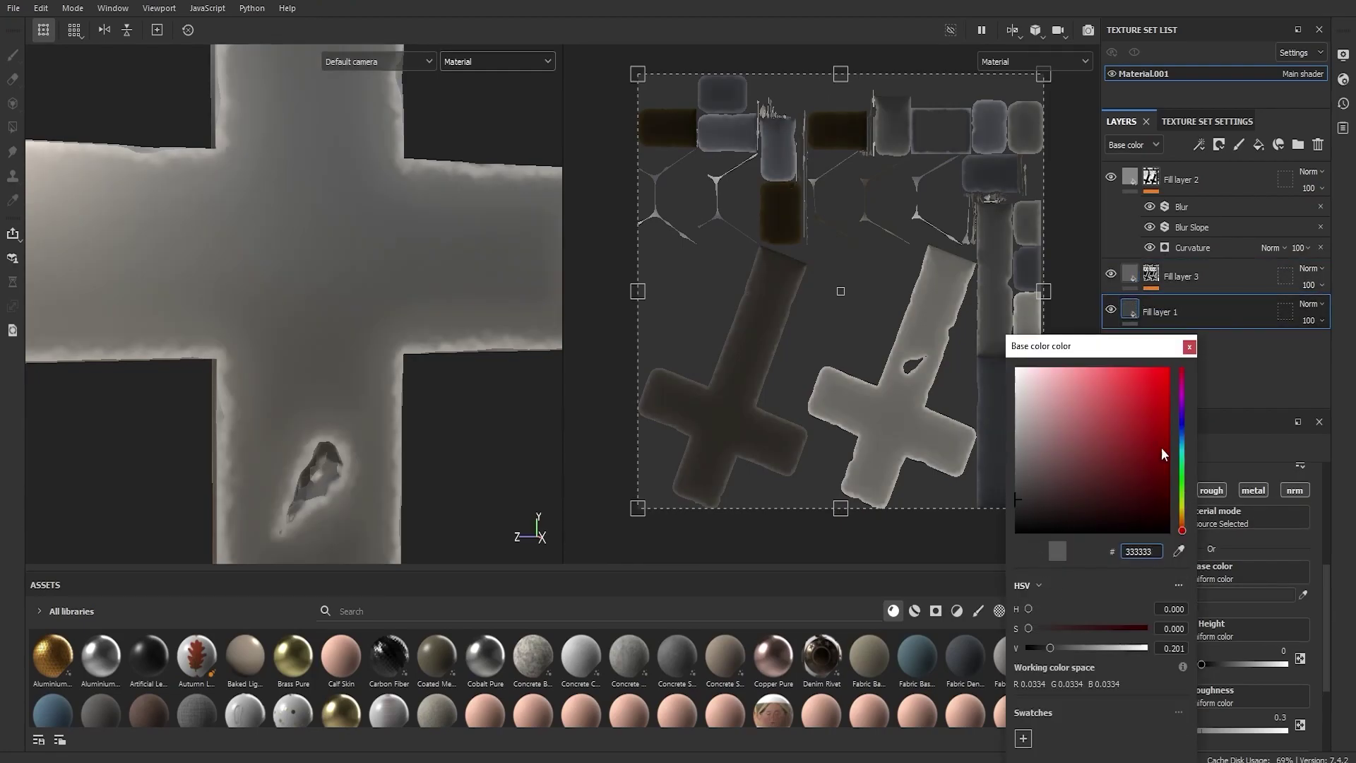
pyautogui.click(1189, 346)
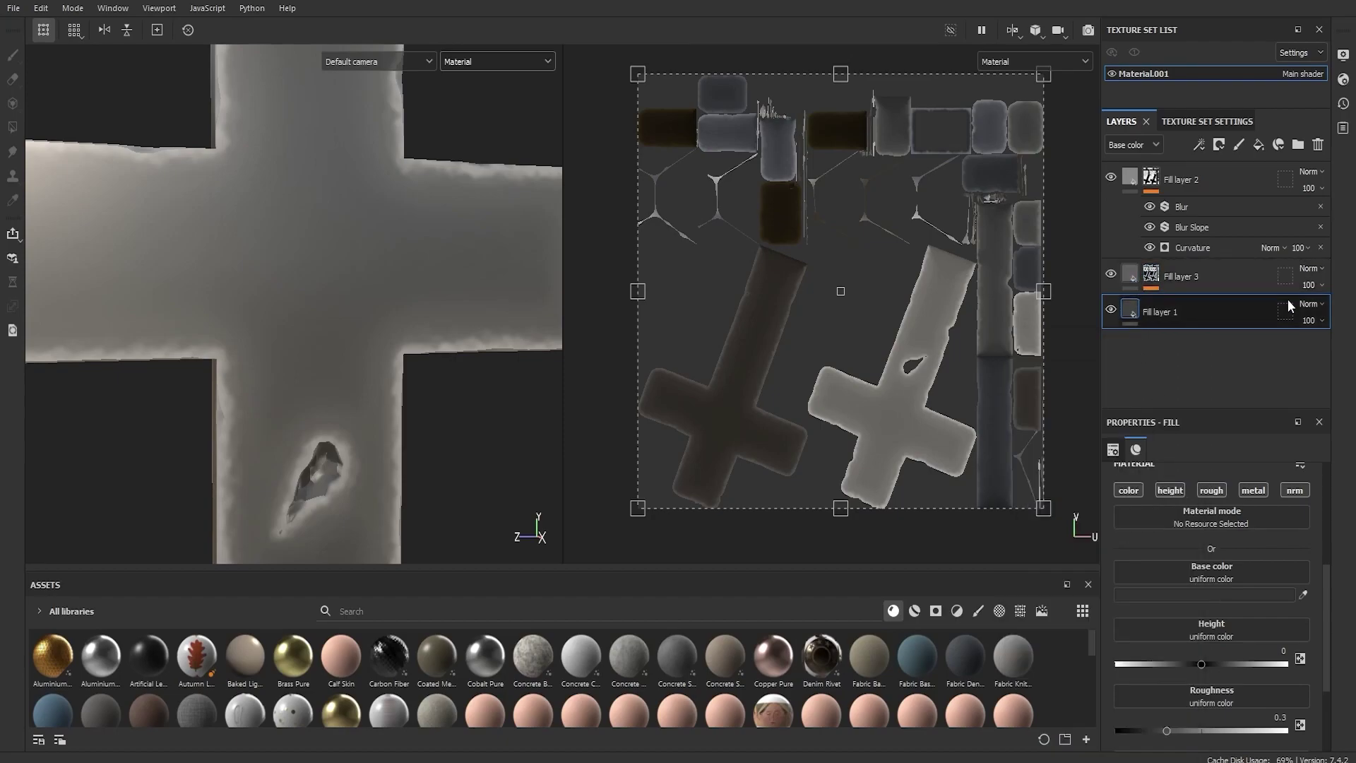
# Change Fill layer 2's base color to a lighter grey to brighten the worn edges
pyautogui.click(1153, 276)
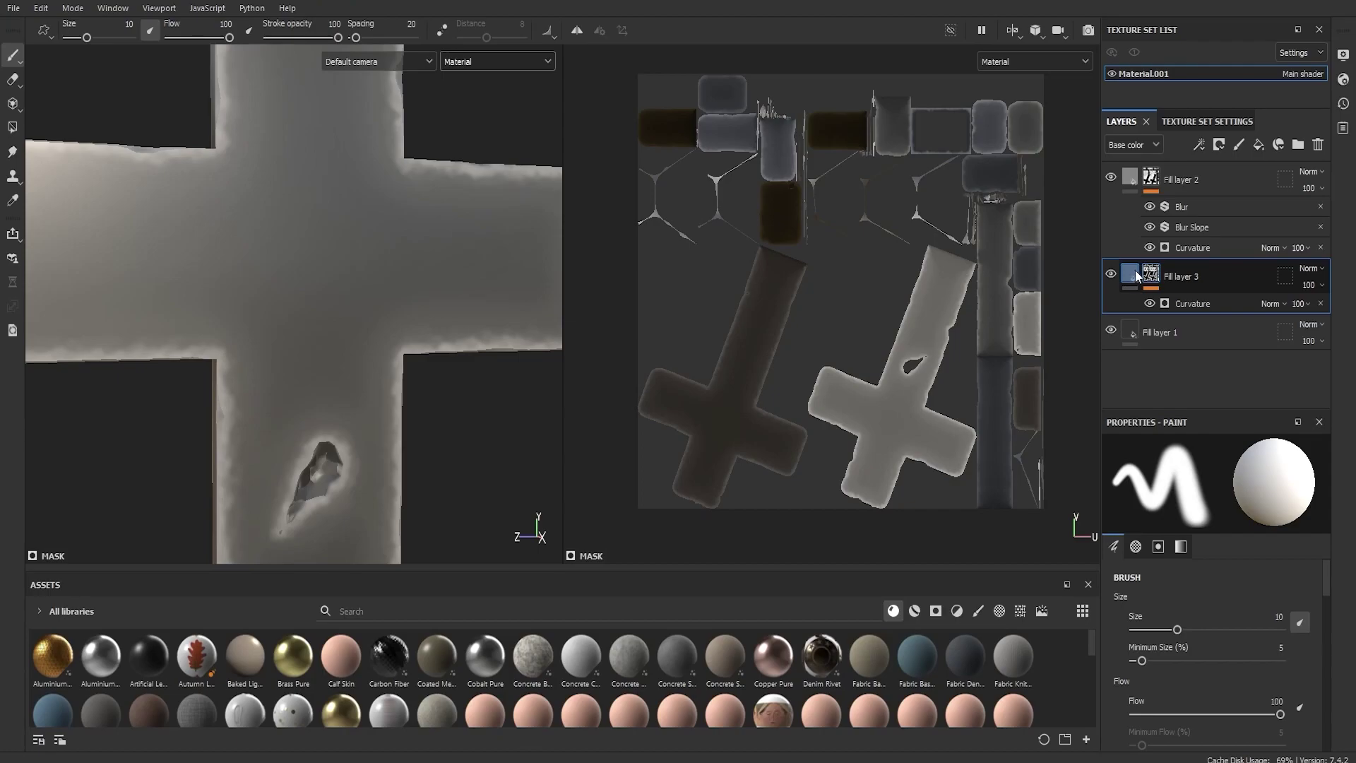
pyautogui.click(1129, 178)
pyautogui.click(1209, 591)
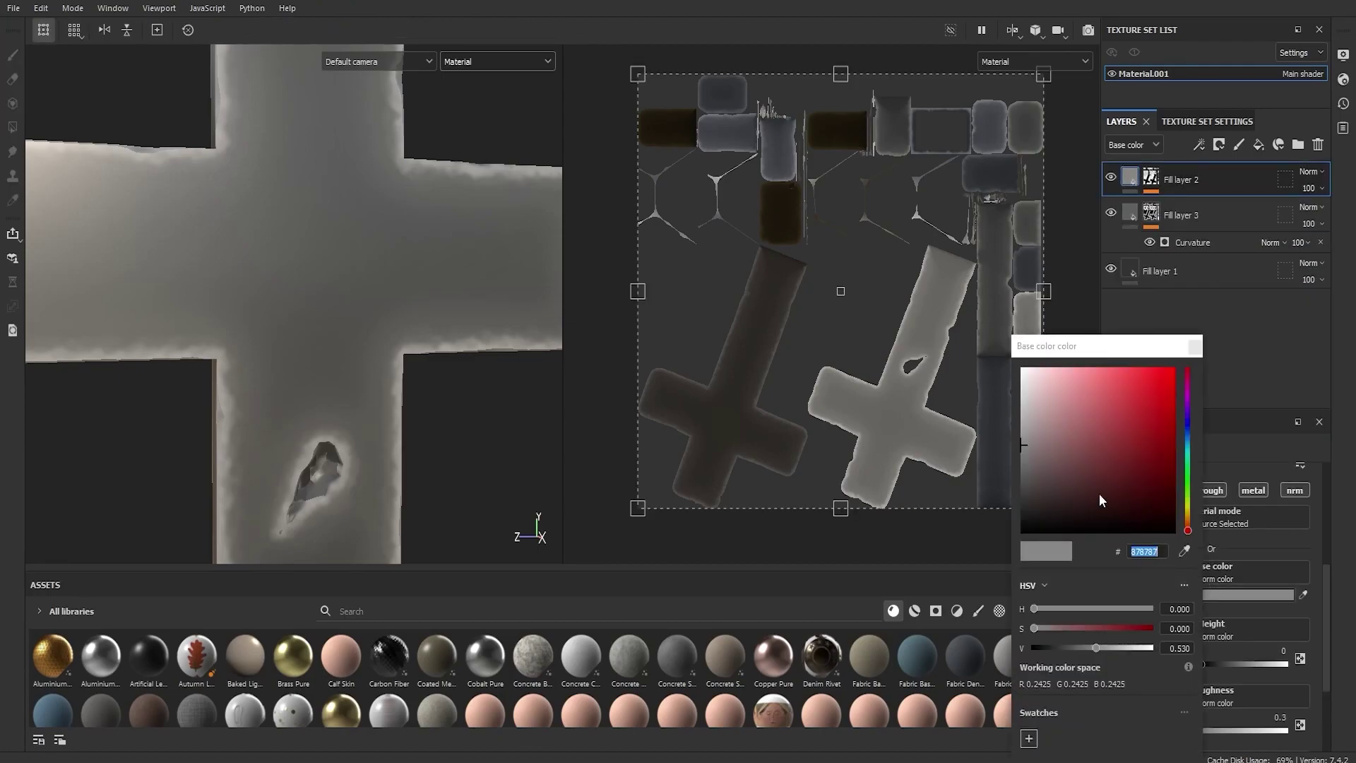
pyautogui.click(1265, 421)
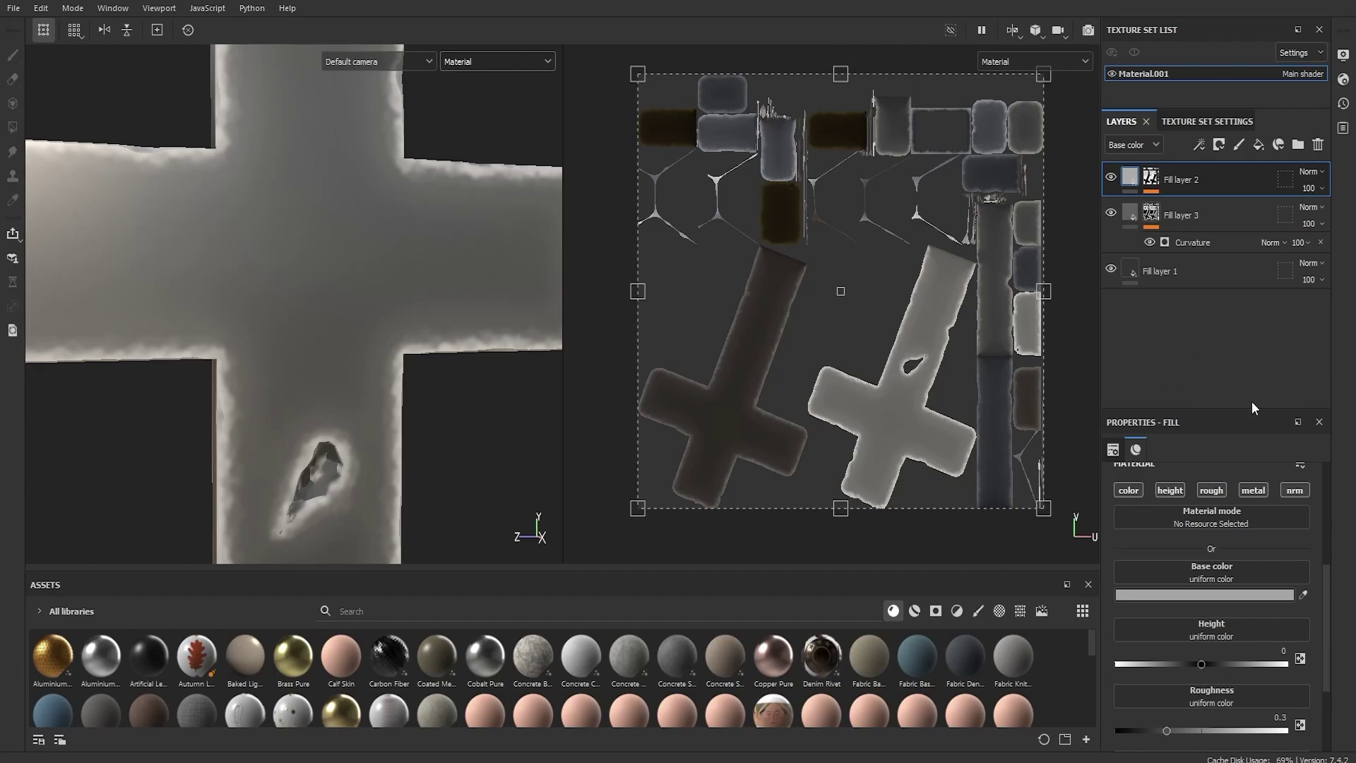
# Add a fourth fill layer and place it between Fill layer 3 and Fill layer 1
pyautogui.click(1193, 243)
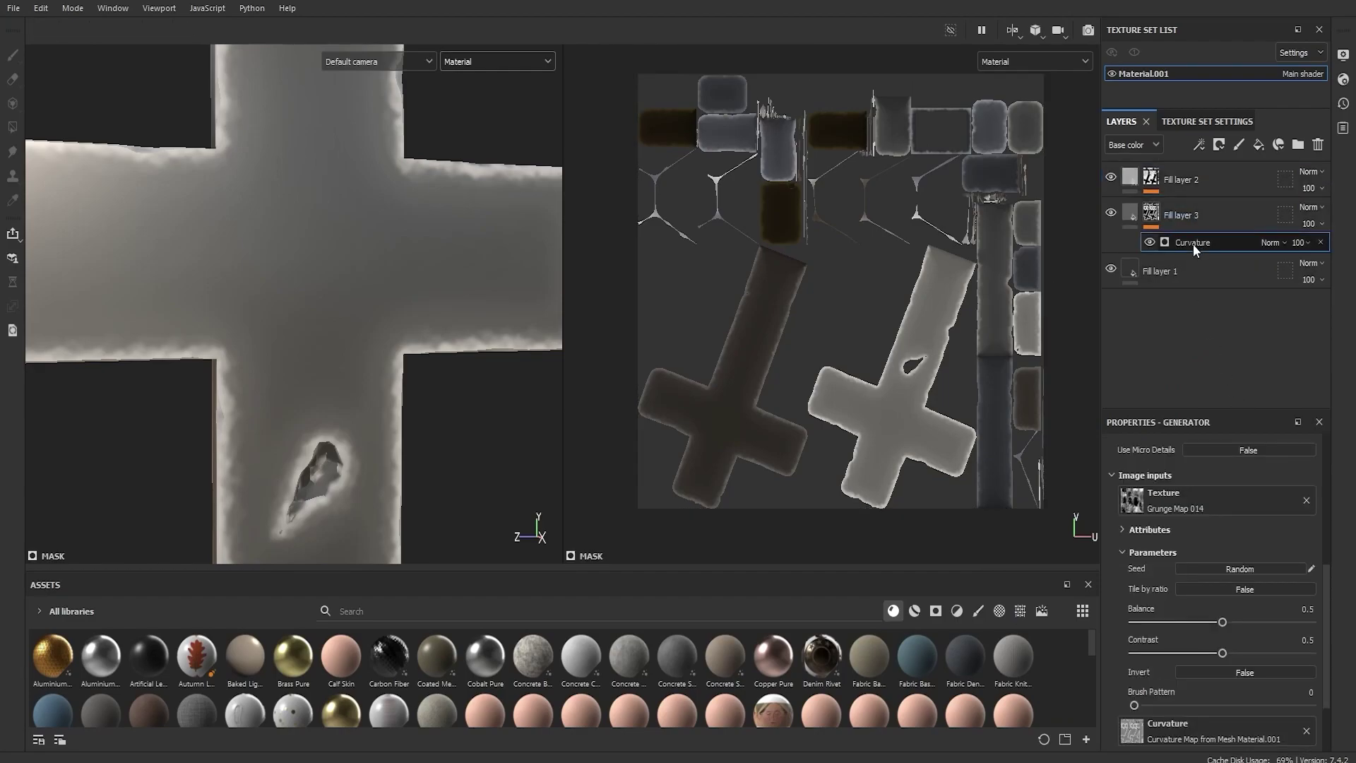
pyautogui.moveTo(1129, 214)
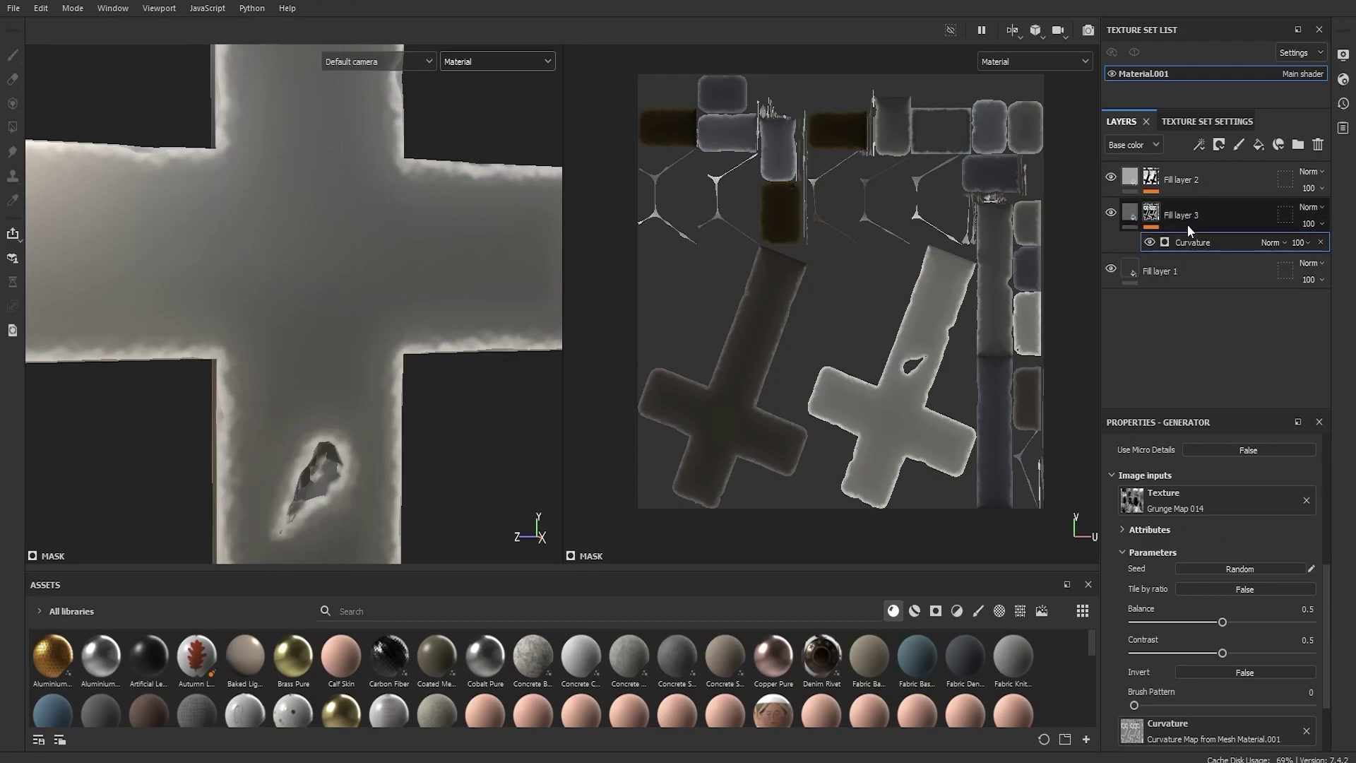
pyautogui.click(1260, 145)
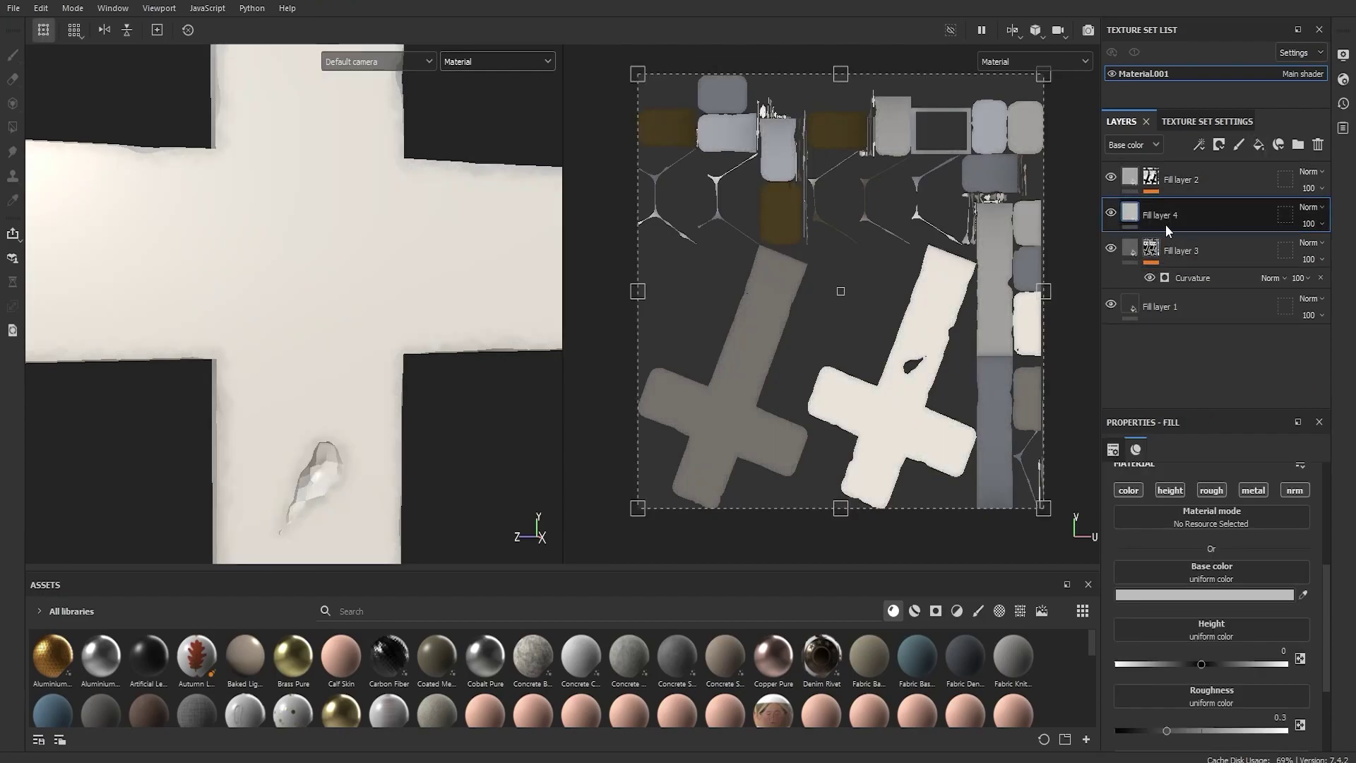
pyautogui.moveTo(1158, 218); pyautogui.dragTo(1183, 288)
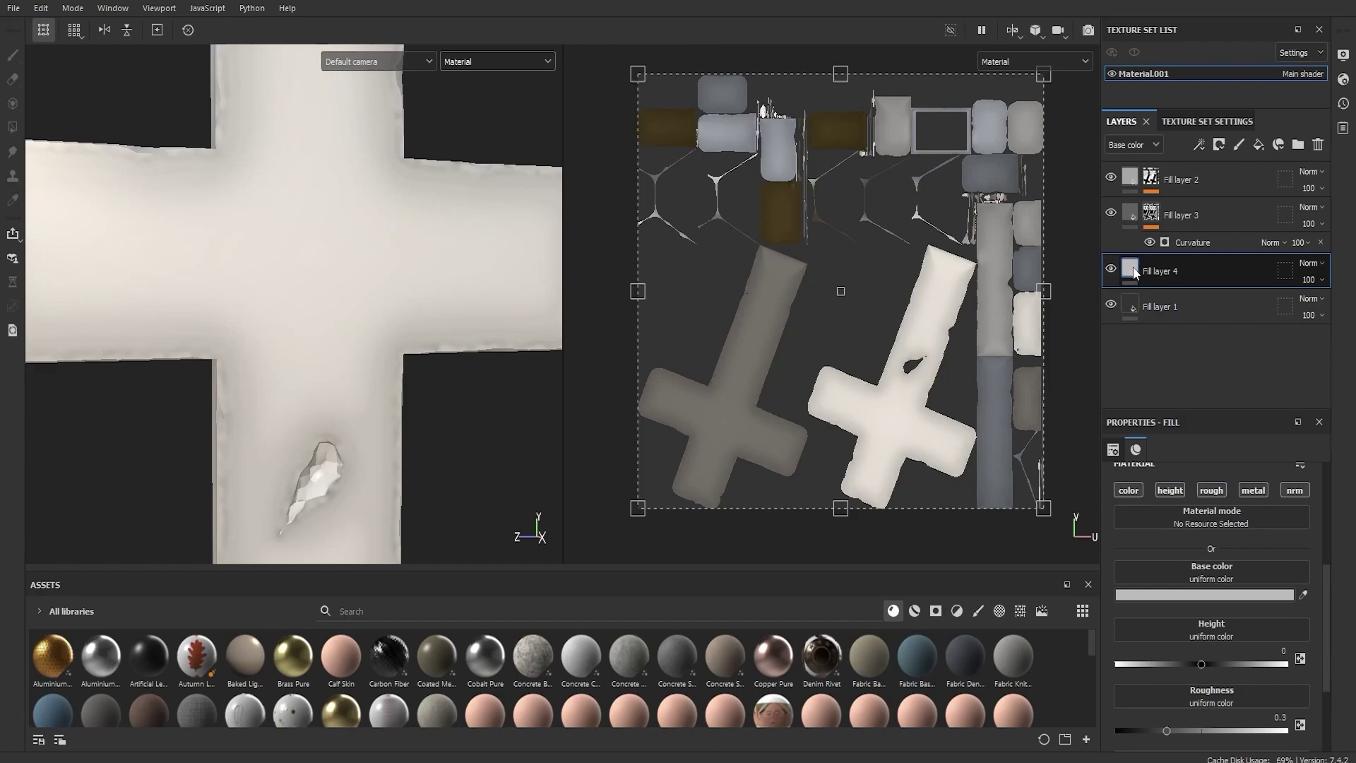
# Set Fill layer 4's base color to grey 505050
pyautogui.click(1209, 595)
pyautogui.moveTo(1024, 444)
pyautogui.mouseDown()
pyautogui.moveTo(1010, 446)
pyautogui.moveTo(1002, 480)
pyautogui.moveTo(1016, 490)
pyautogui.mouseUp()
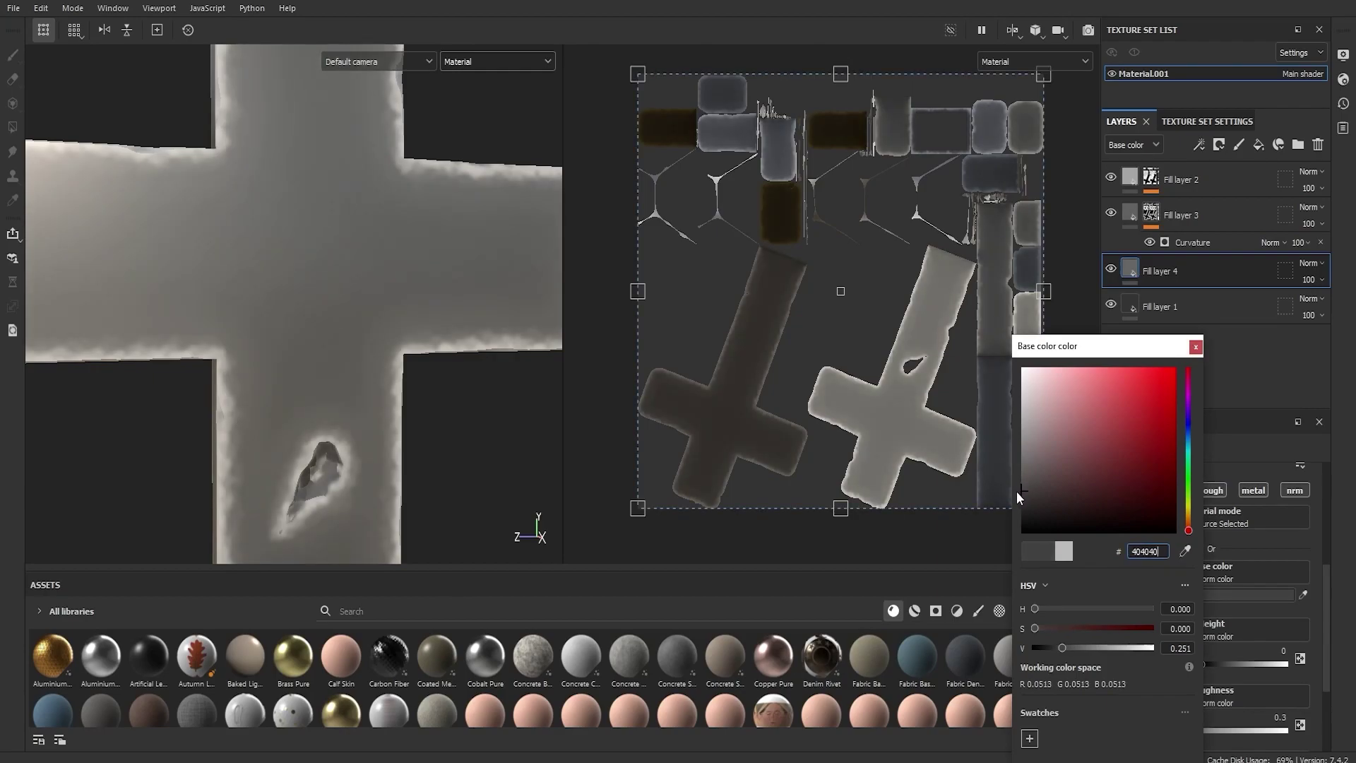
pyautogui.click(1022, 480)
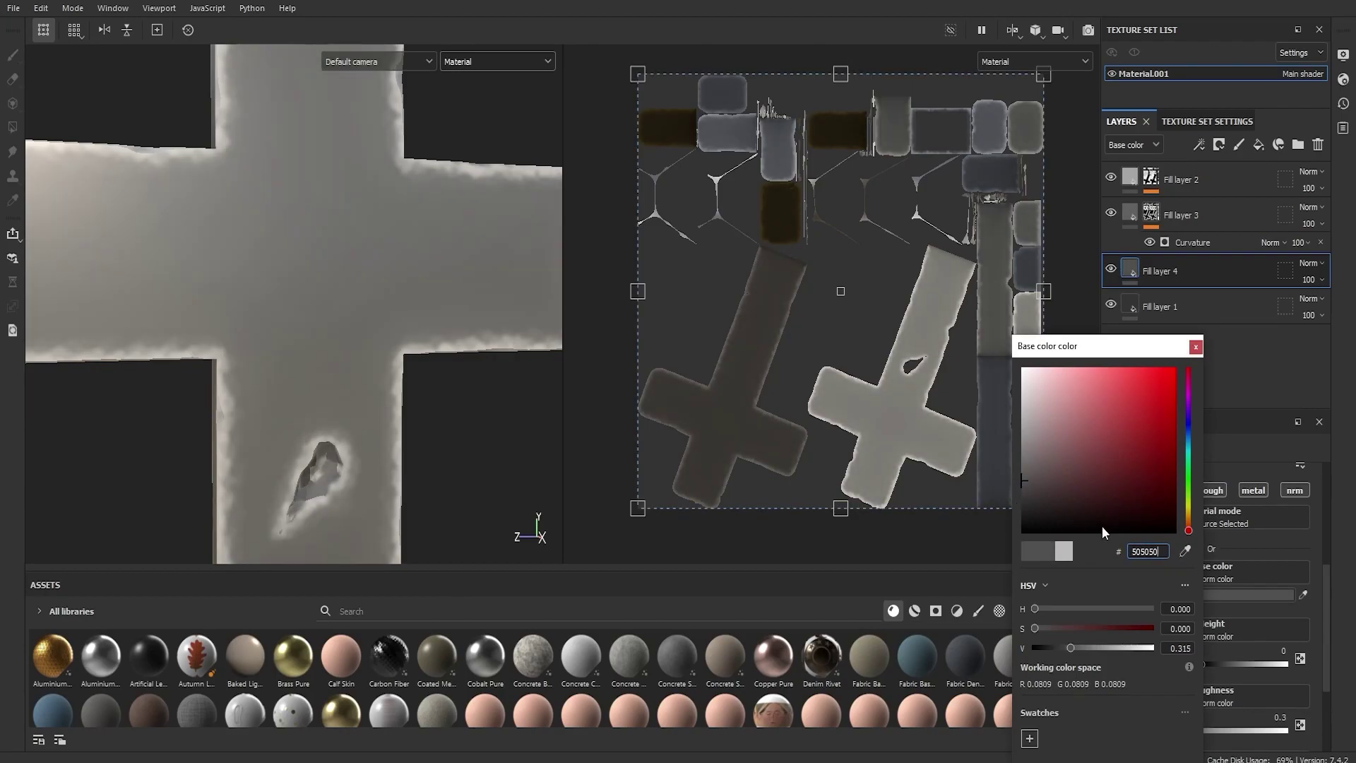
pyautogui.click(1197, 345)
# Add a black mask to Fill layer 4 and give it a fill effect using the Grunge Dirt Splats texture
pyautogui.press('1')
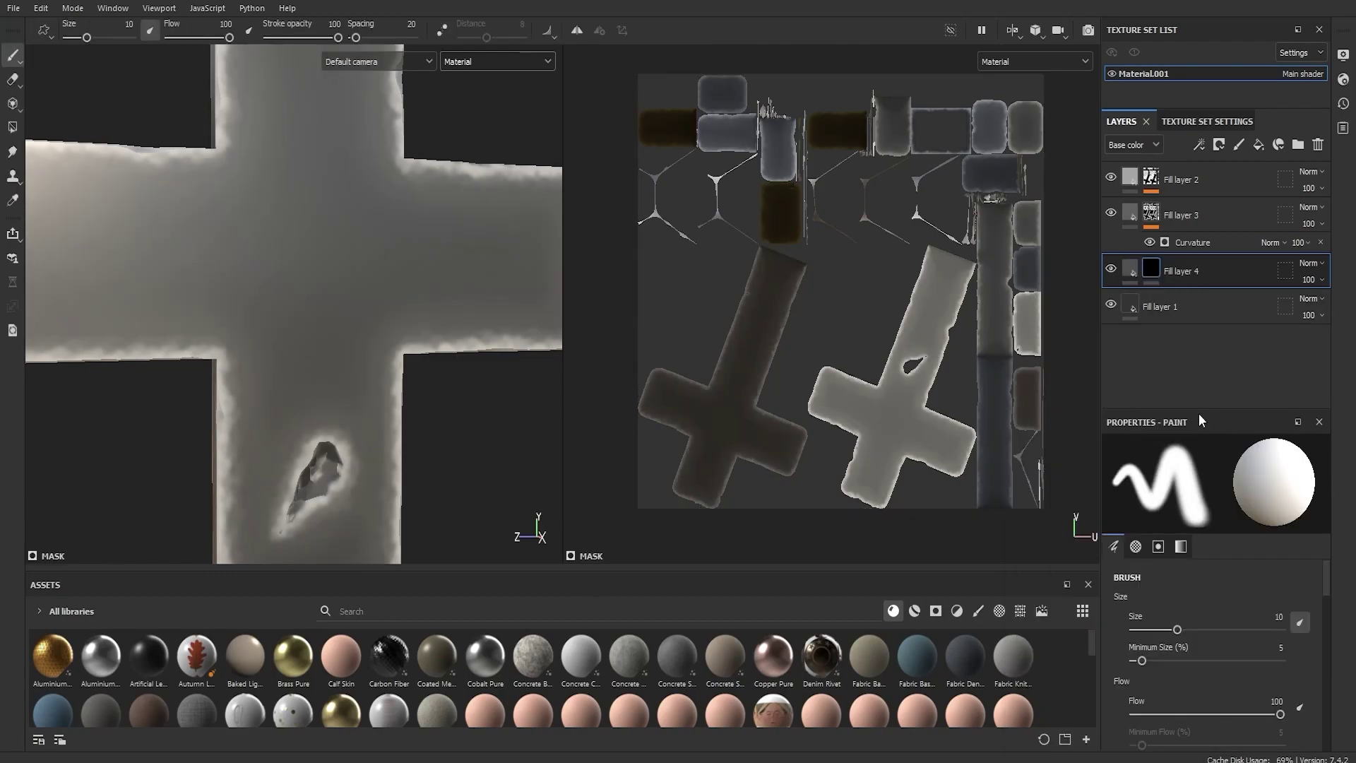
pyautogui.rightClick(1154, 267)
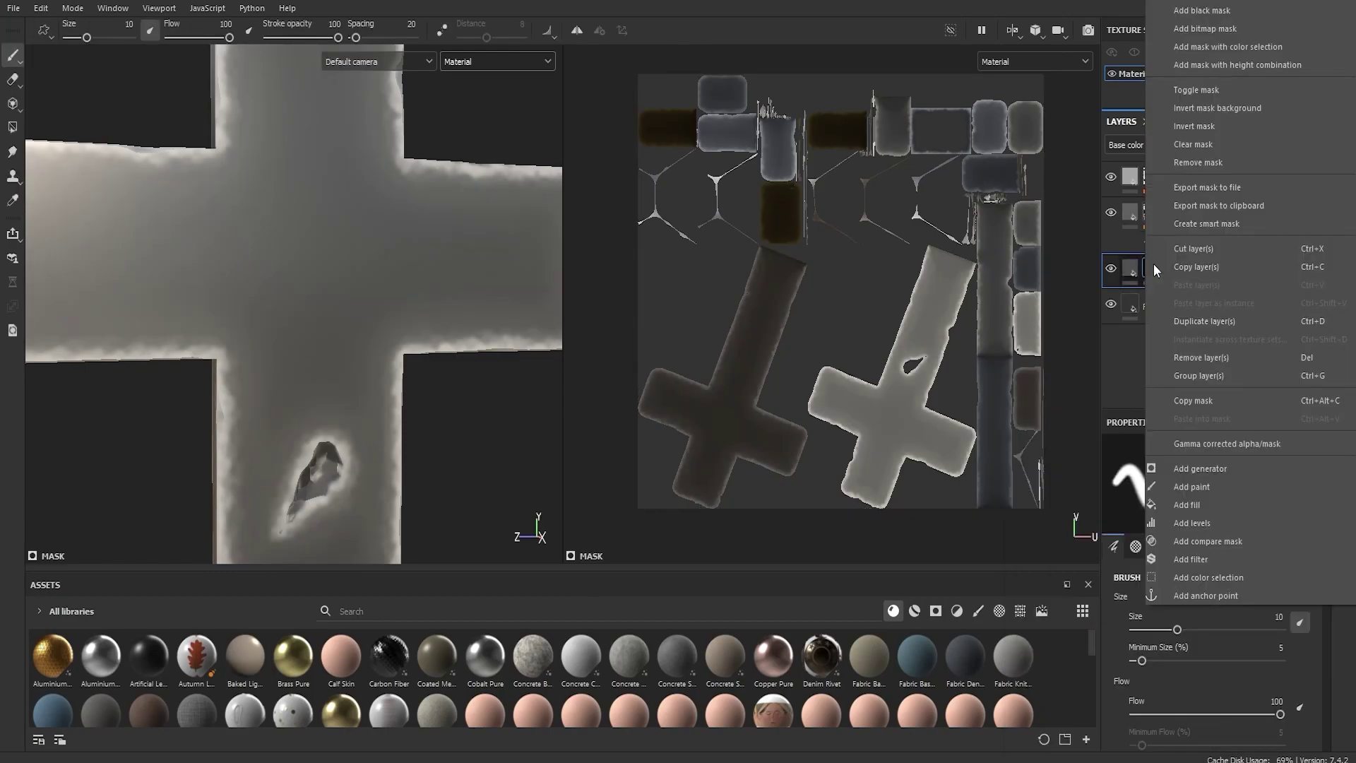
pyautogui.click(1186, 295)
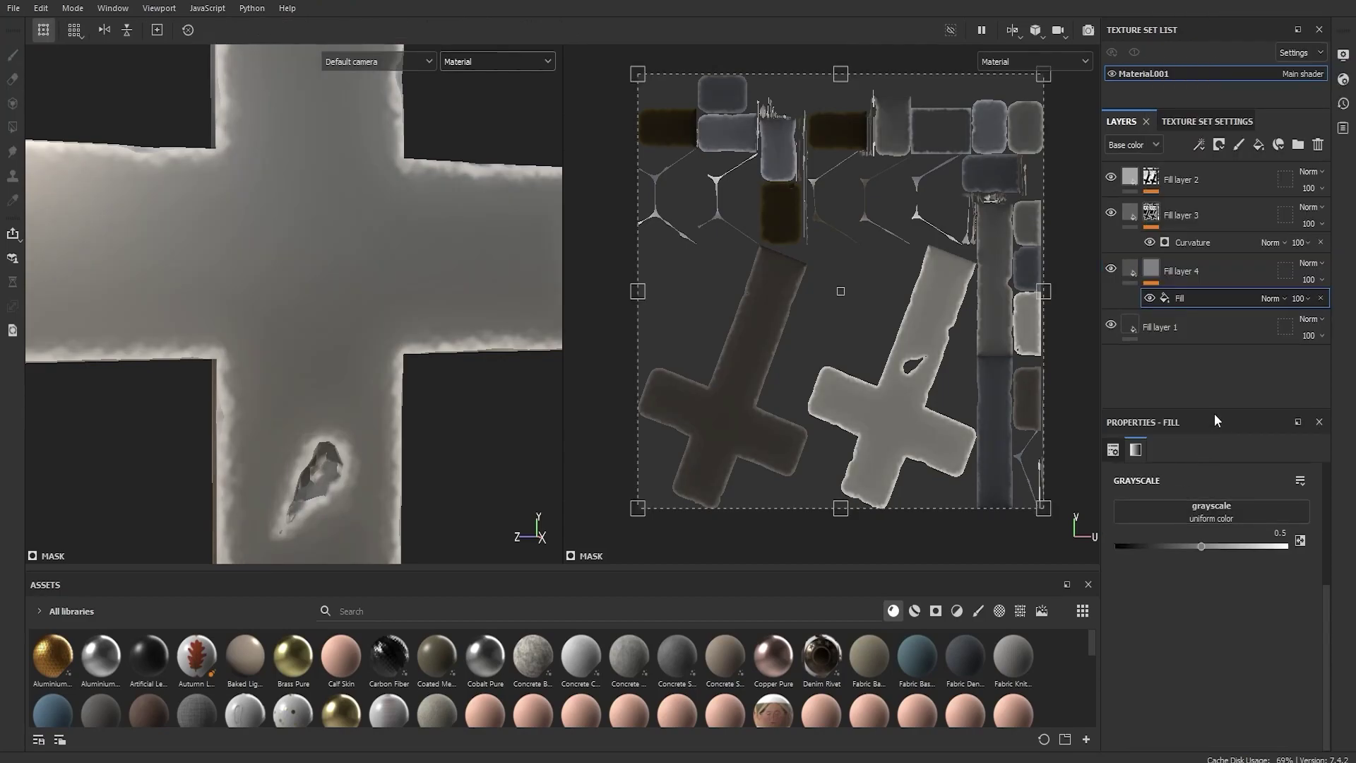
pyautogui.click(1212, 507)
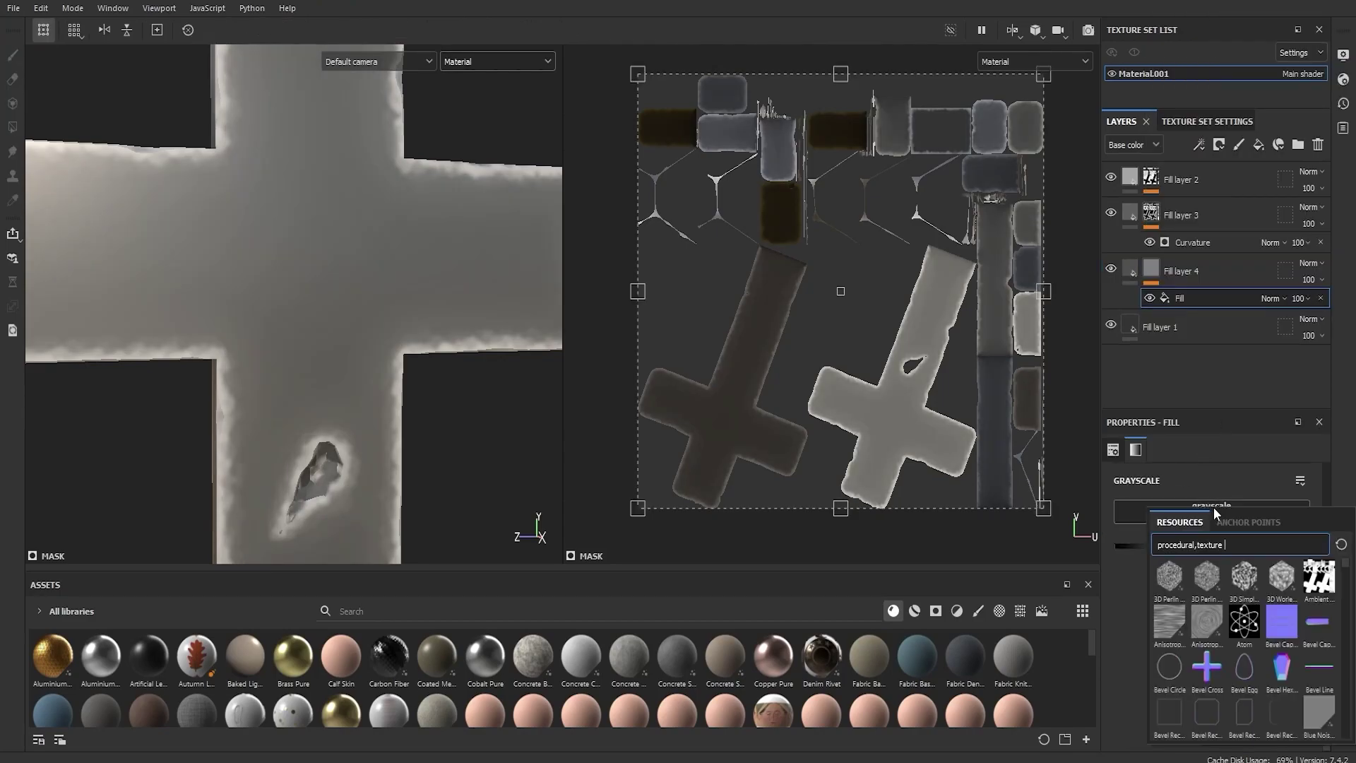
pyautogui.write('grunge dirt')
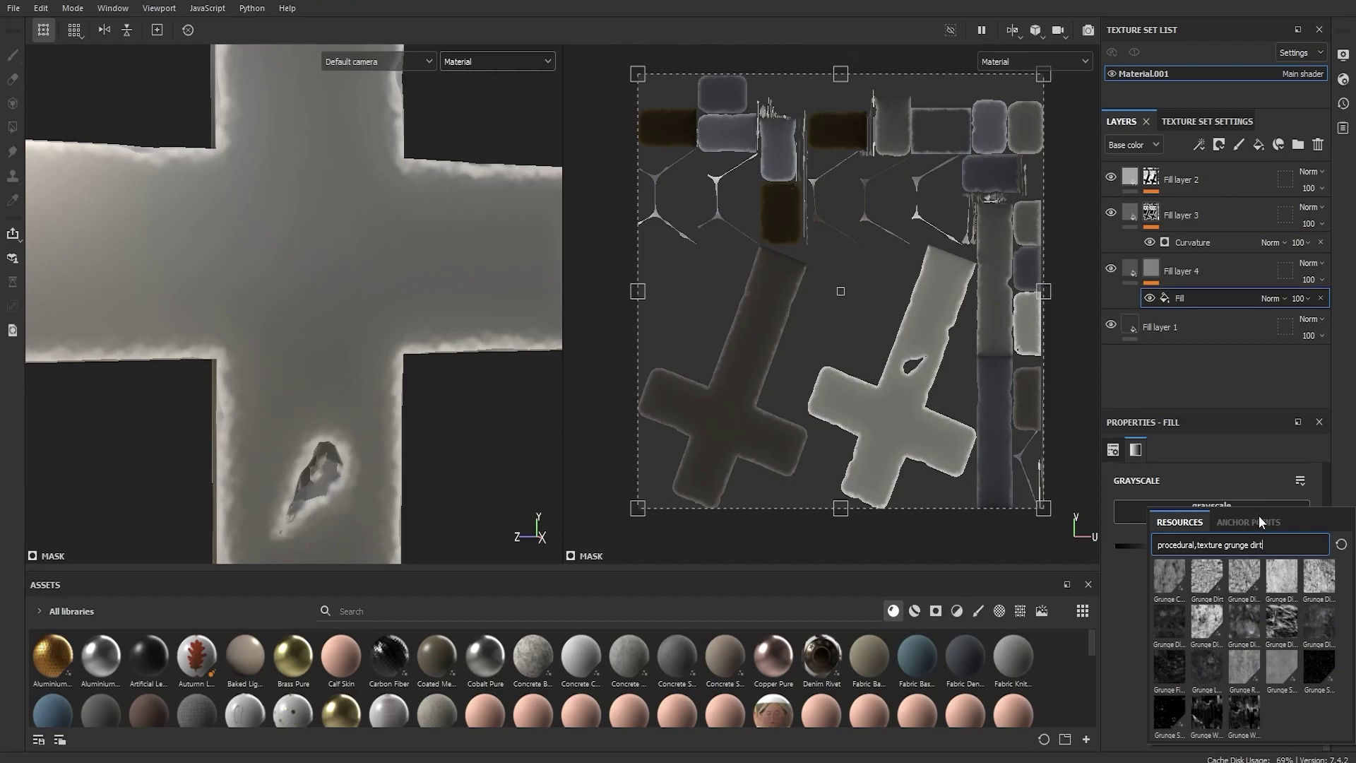
pyautogui.click(1278, 624)
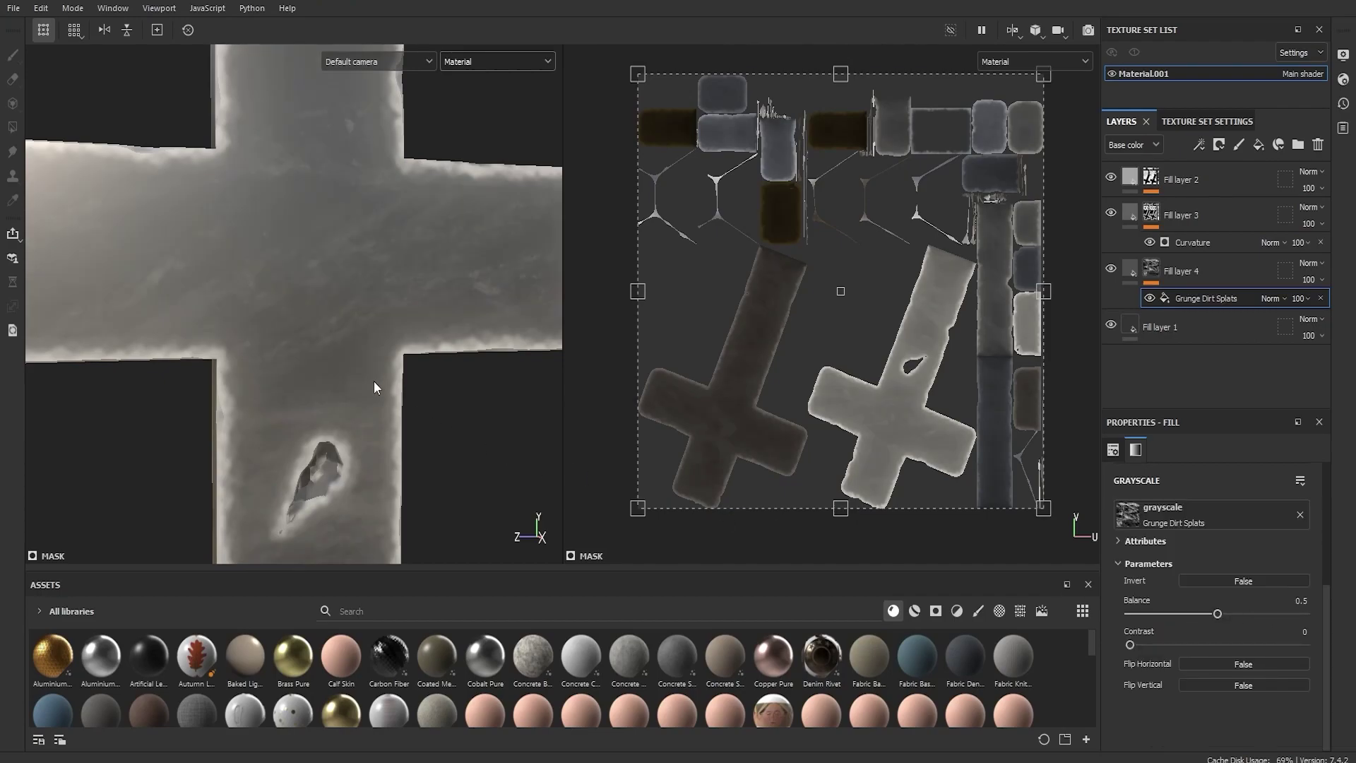
# Add a Blur Slope filter above the Grunge Dirt Splats fill in Fill layer 4's mask
pyautogui.scroll(-3, 363, 403)
pyautogui.scroll(3, 359, 397)
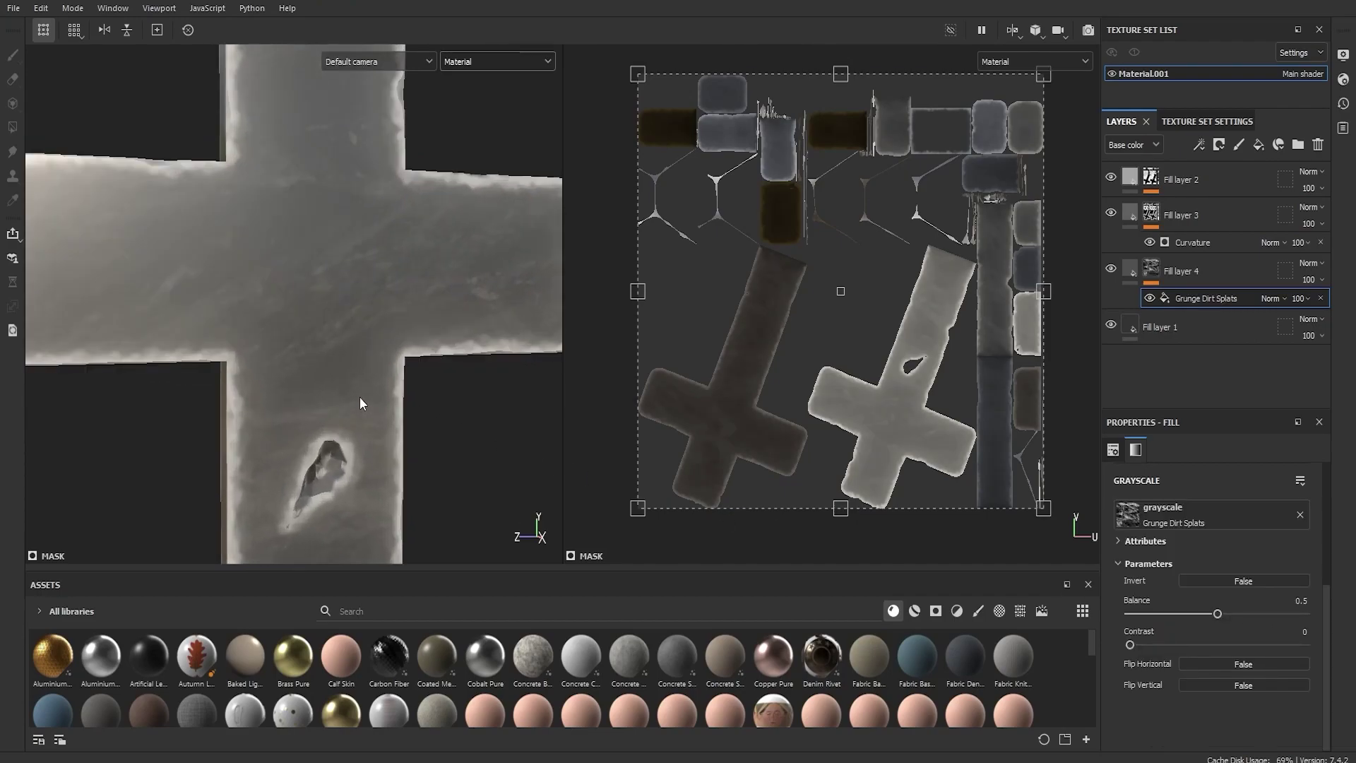
pyautogui.rightClick(1155, 270)
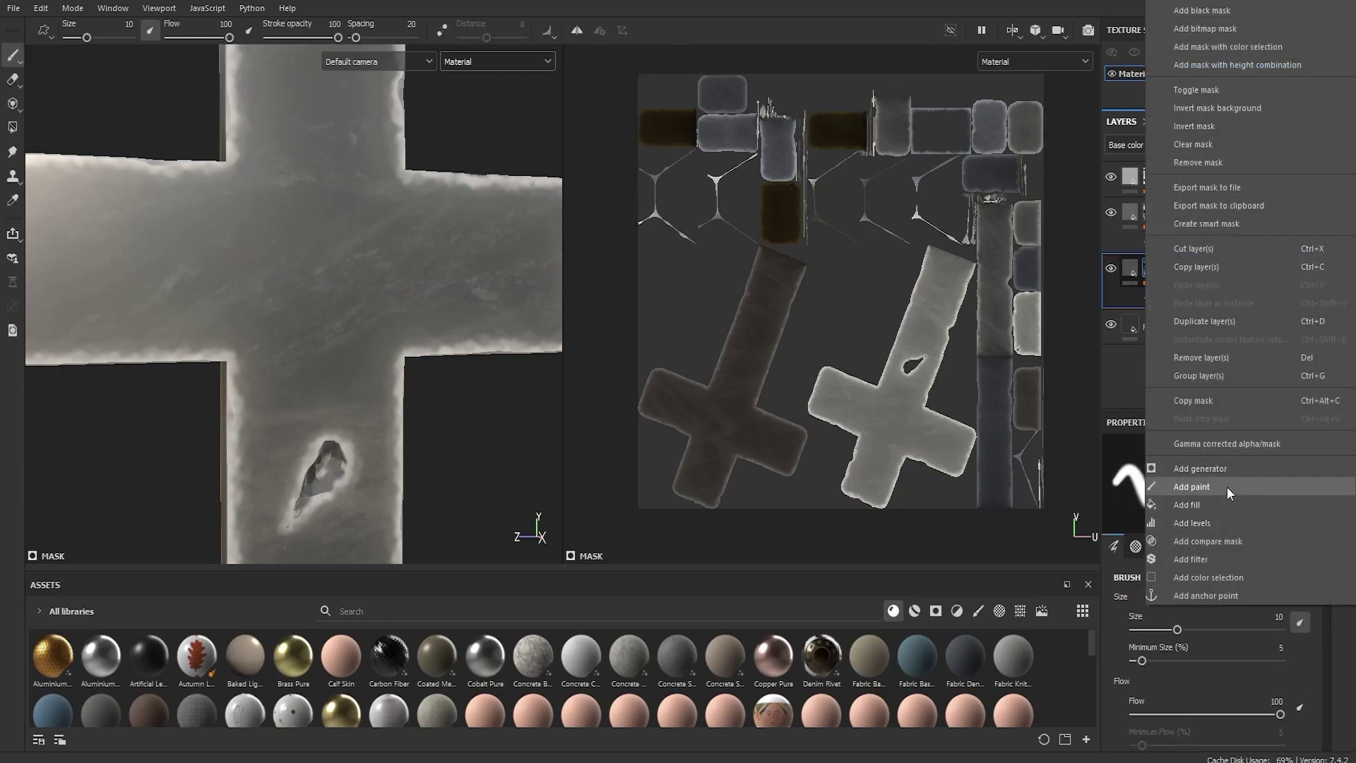
pyautogui.click(1230, 563)
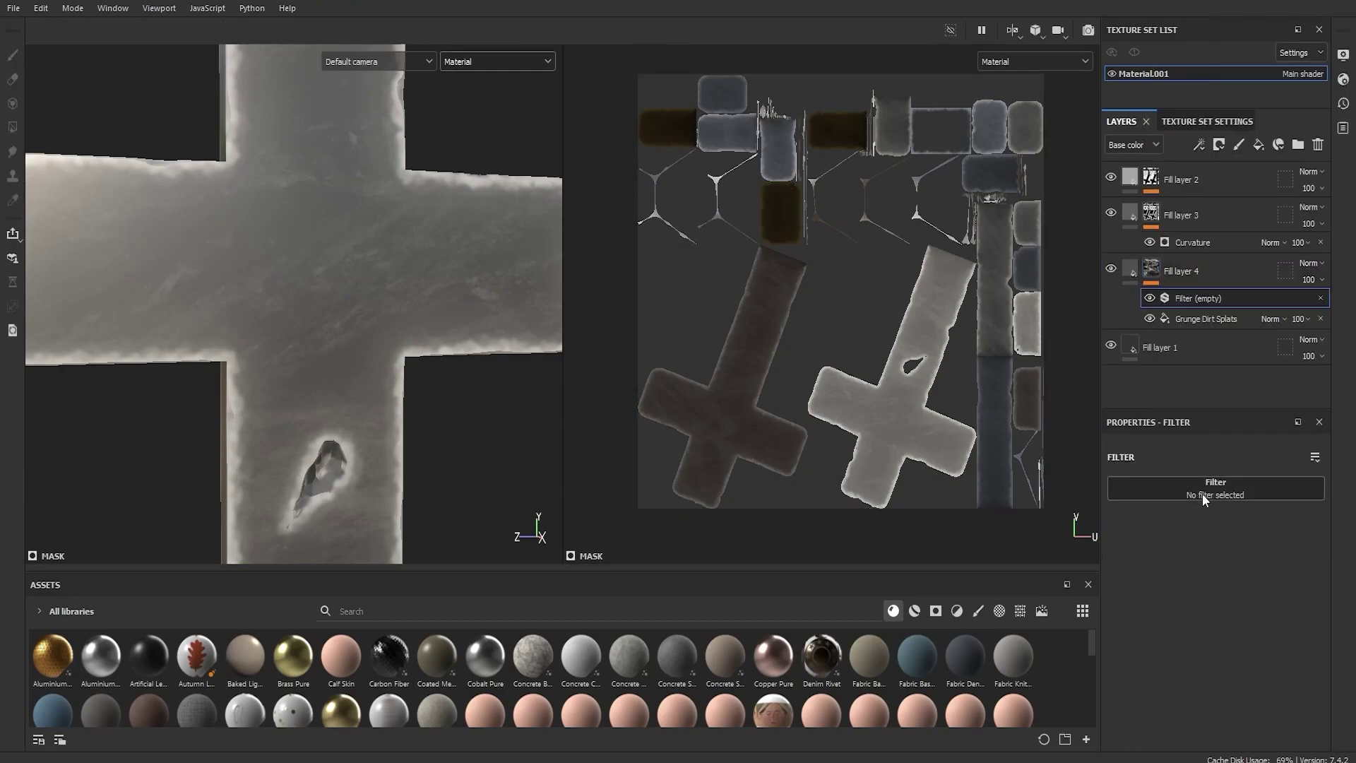
pyautogui.click(1202, 494)
pyautogui.write('blu')
pyautogui.click(1247, 542)
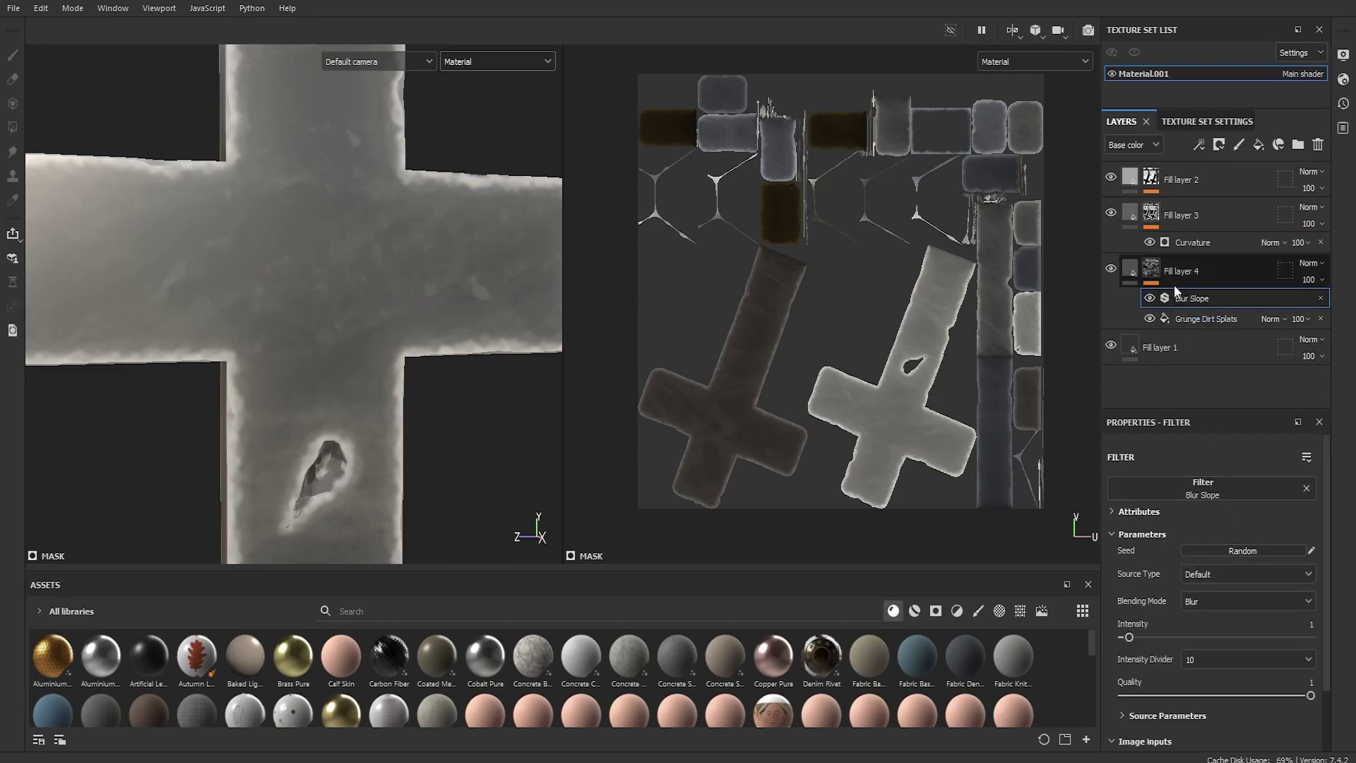
# Add a Blur filter on top of Fill layer 4's mask effects and set its blur intensity to about 1.73
pyautogui.rightClick(1156, 277)
pyautogui.click(1210, 558)
pyautogui.click(1204, 494)
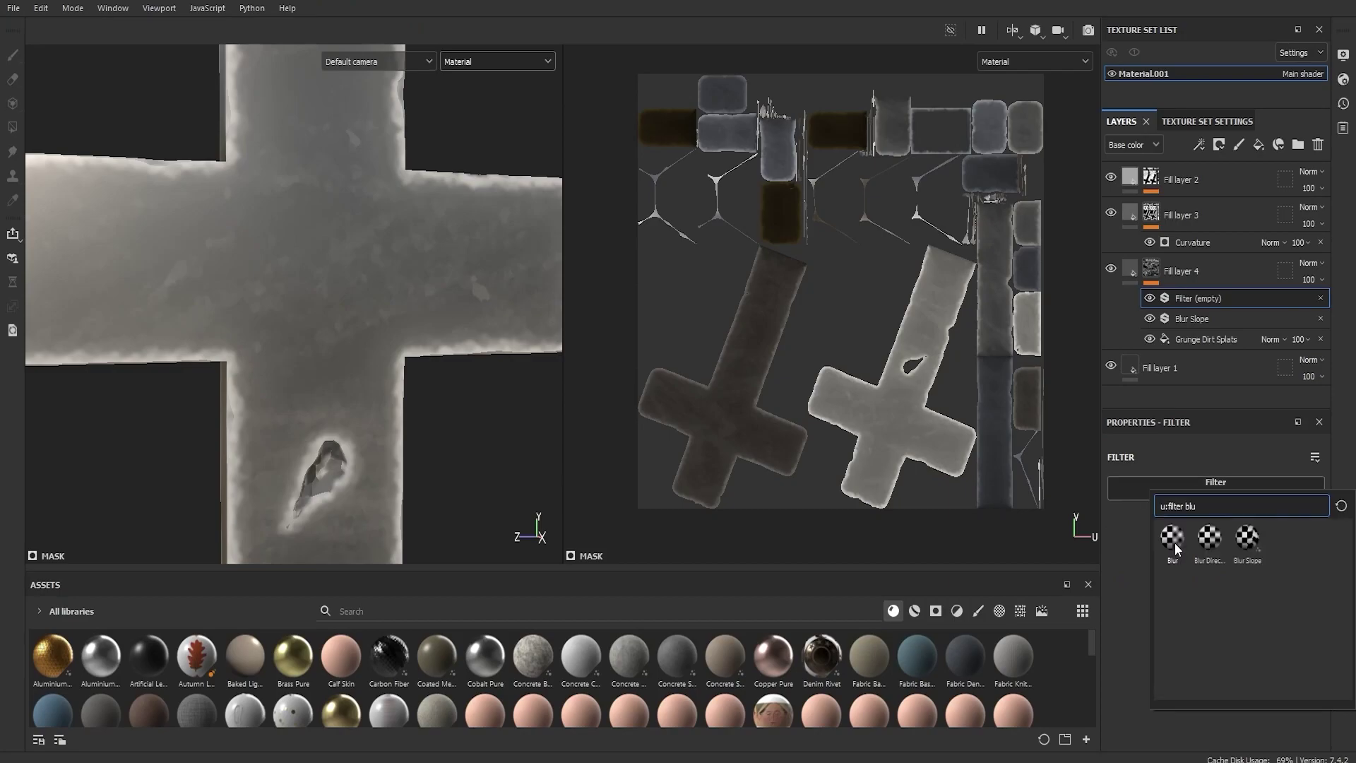
pyautogui.click(1174, 542)
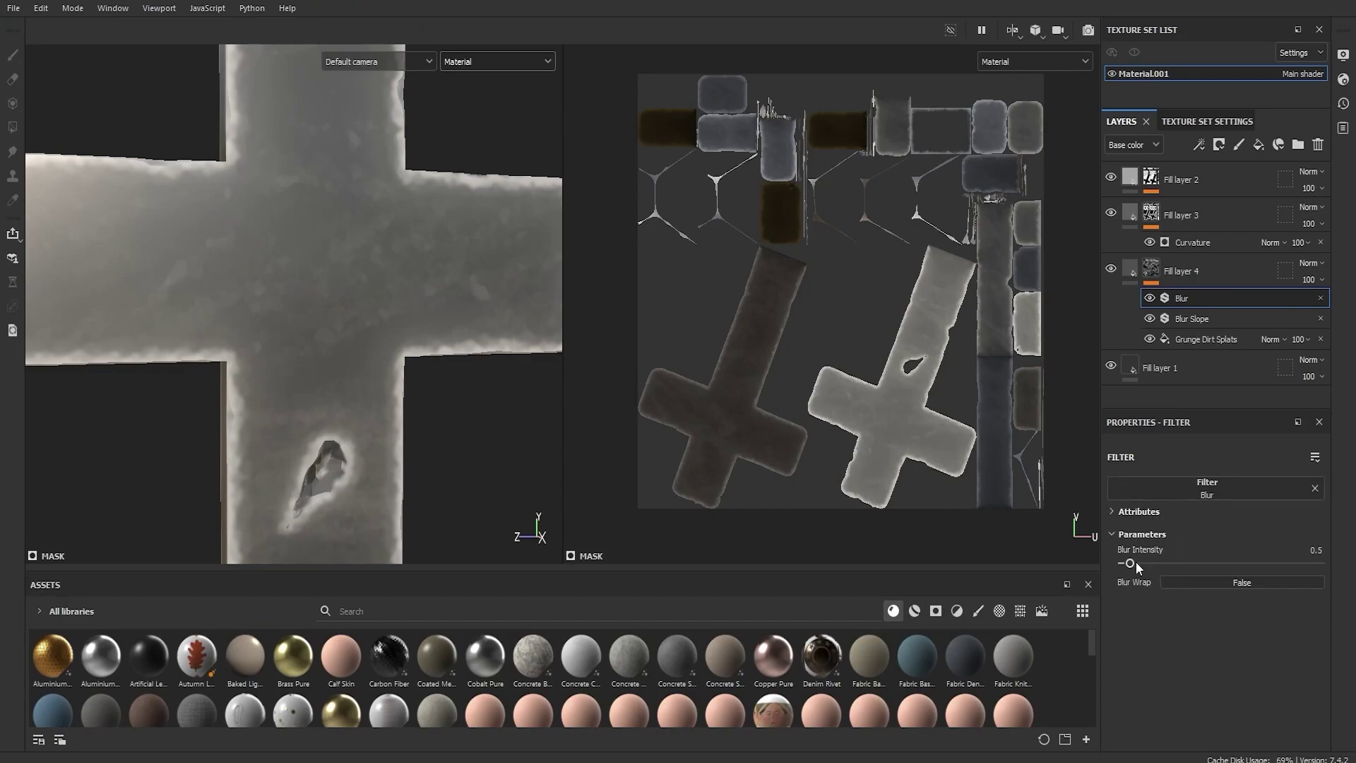
pyautogui.moveTo(1133, 561); pyautogui.dragTo(1155, 562)
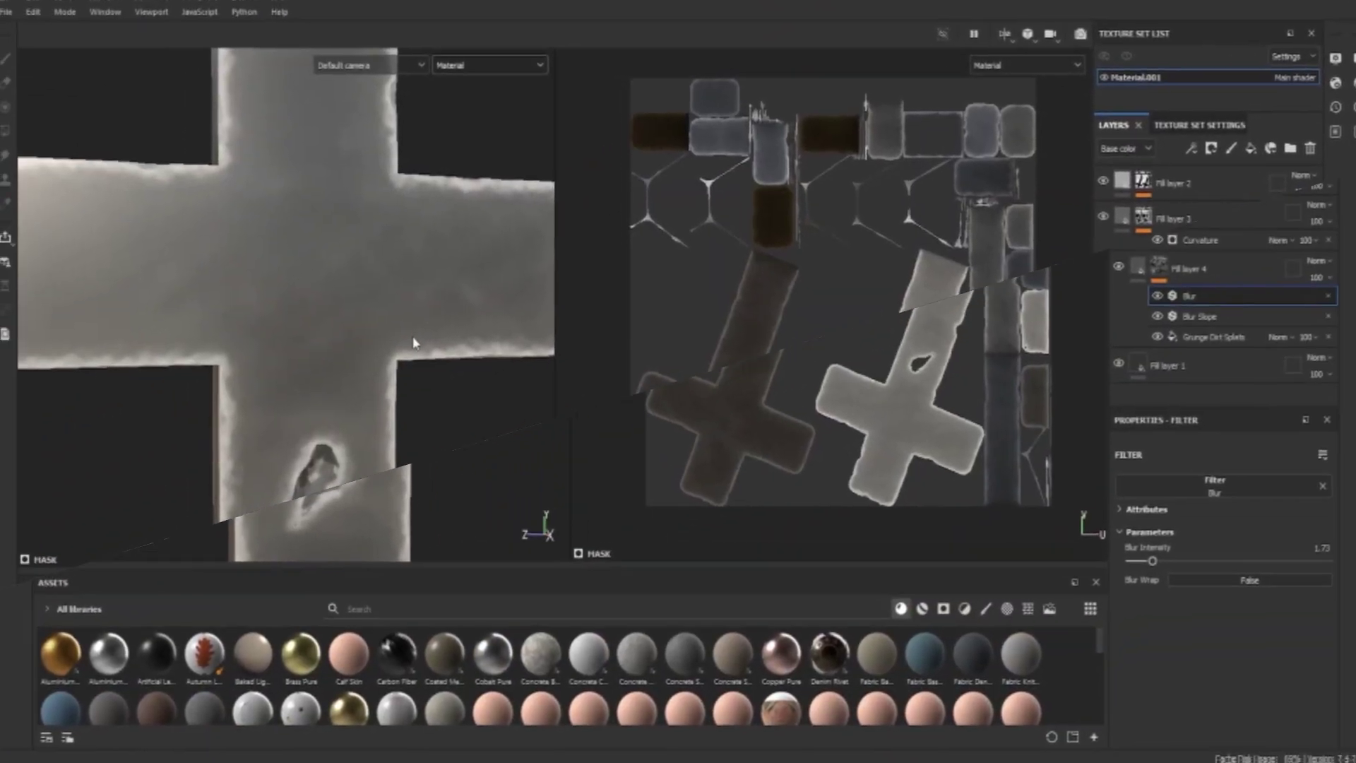
pyautogui.scroll(-3, 395, 333)
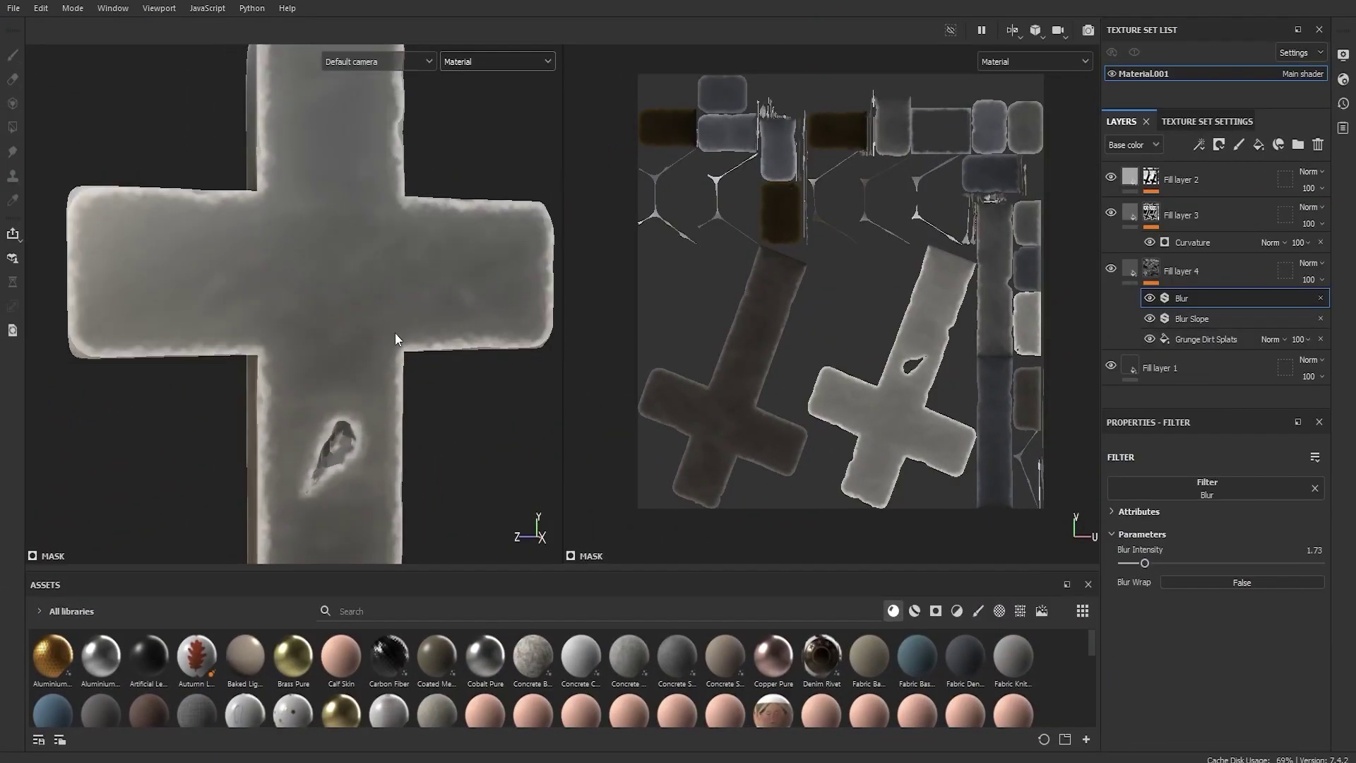
pyautogui.scroll(-3, 403, 335)
pyautogui.keyDown('alt'); pyautogui.moveTo(397, 341); pyautogui.dragTo(341, 344); pyautogui.keyUp('alt')
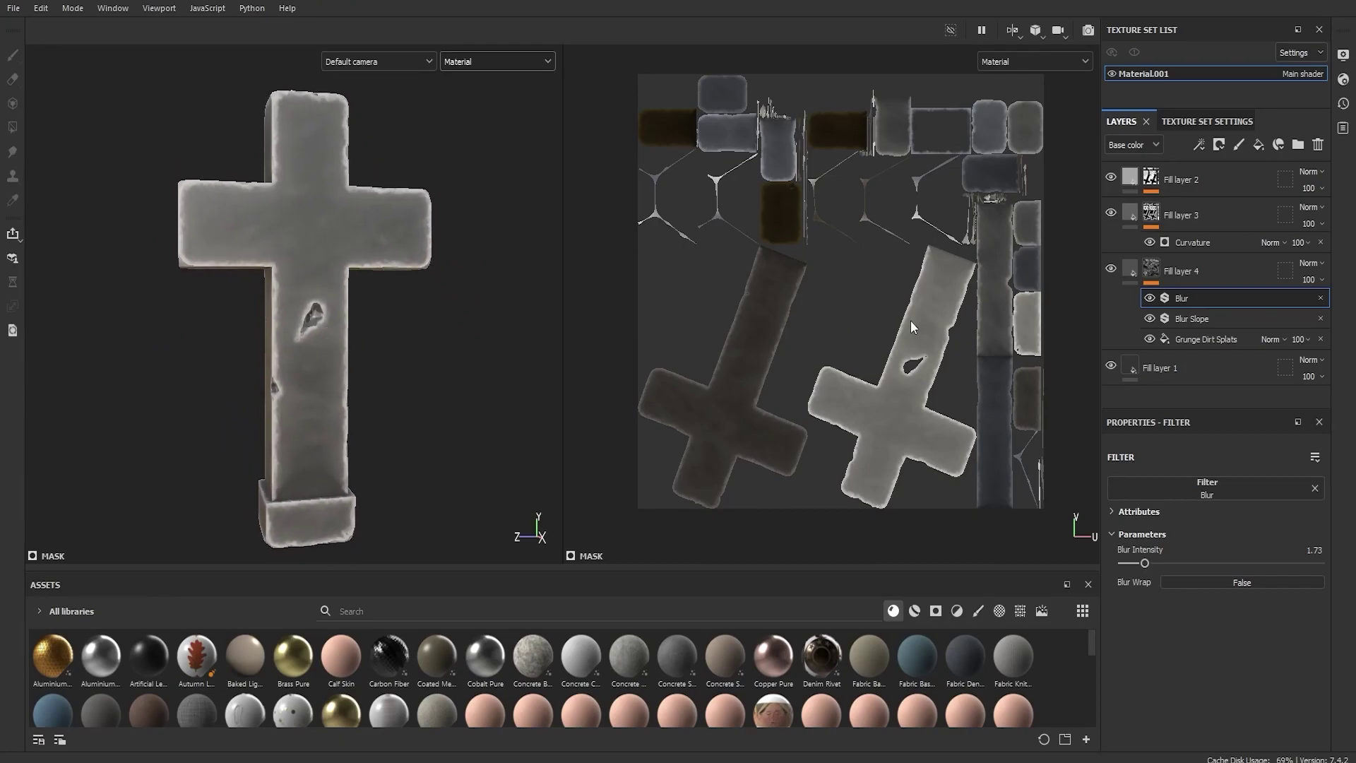
# Darken Fill layer 2's base color to grey 737373
pyautogui.click(1172, 182)
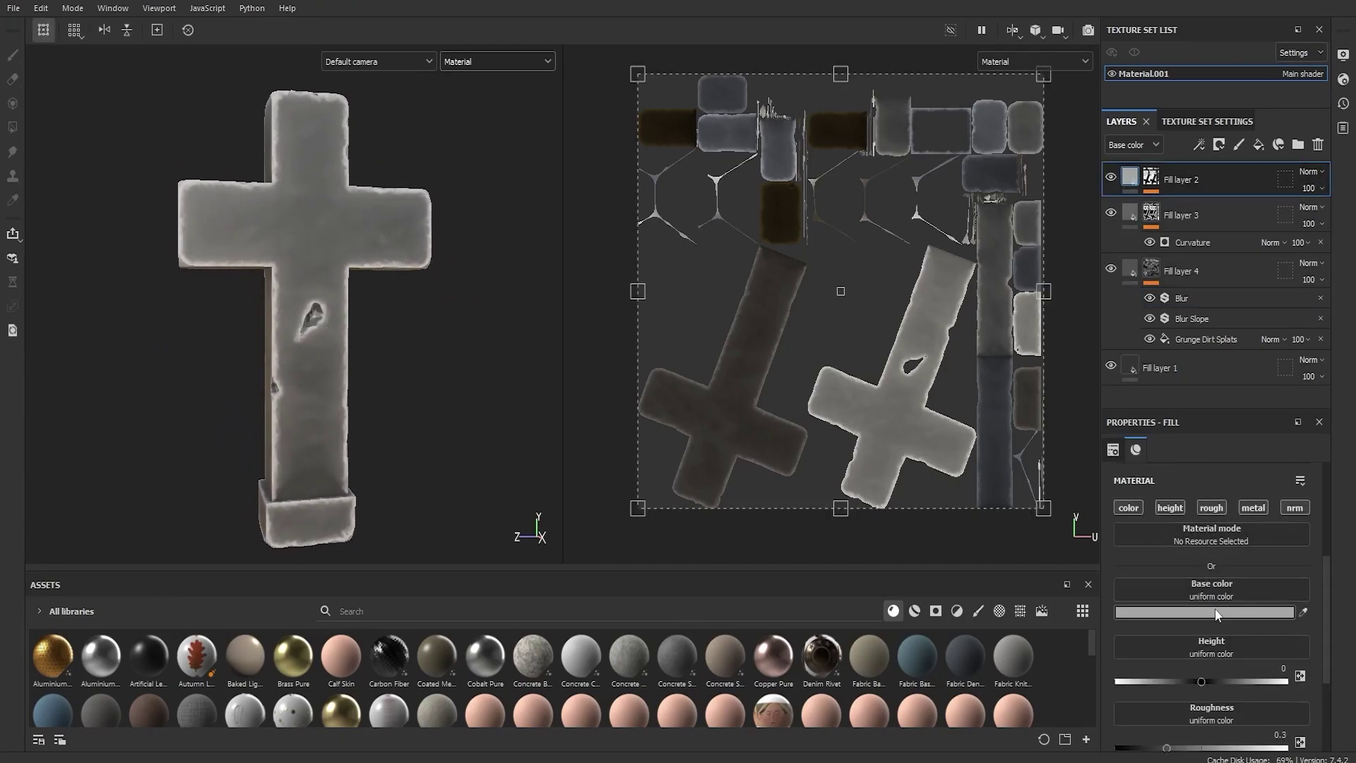
pyautogui.click(1165, 611)
pyautogui.moveTo(1031, 426); pyautogui.dragTo(1021, 457)
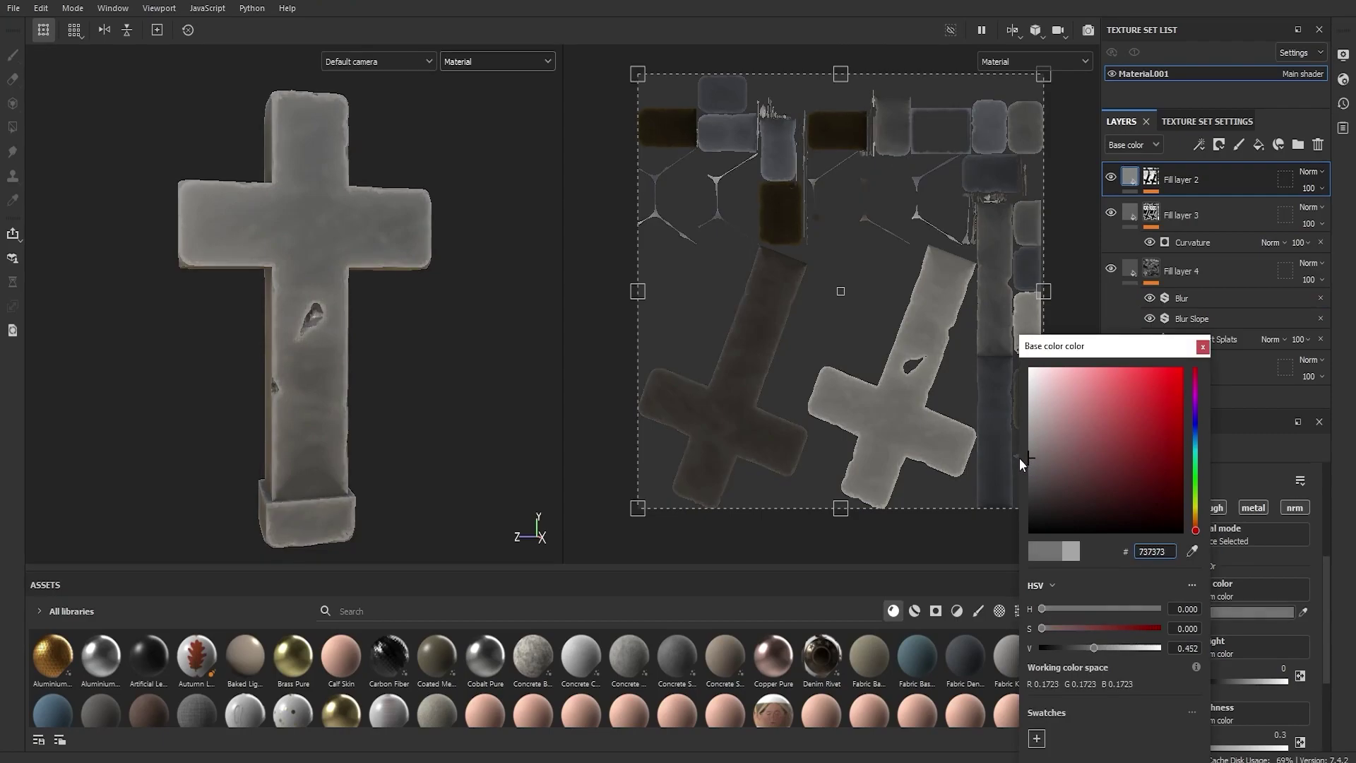
pyautogui.moveTo(494, 397)
pyautogui.keyDown('alt'); pyautogui.mouseDown()
pyautogui.moveTo(228, 331)
pyautogui.moveTo(332, 421)
pyautogui.moveTo(487, 354)
pyautogui.moveTo(431, 373)
pyautogui.moveTo(402, 363)
pyautogui.mouseUp(); pyautogui.keyUp('alt')
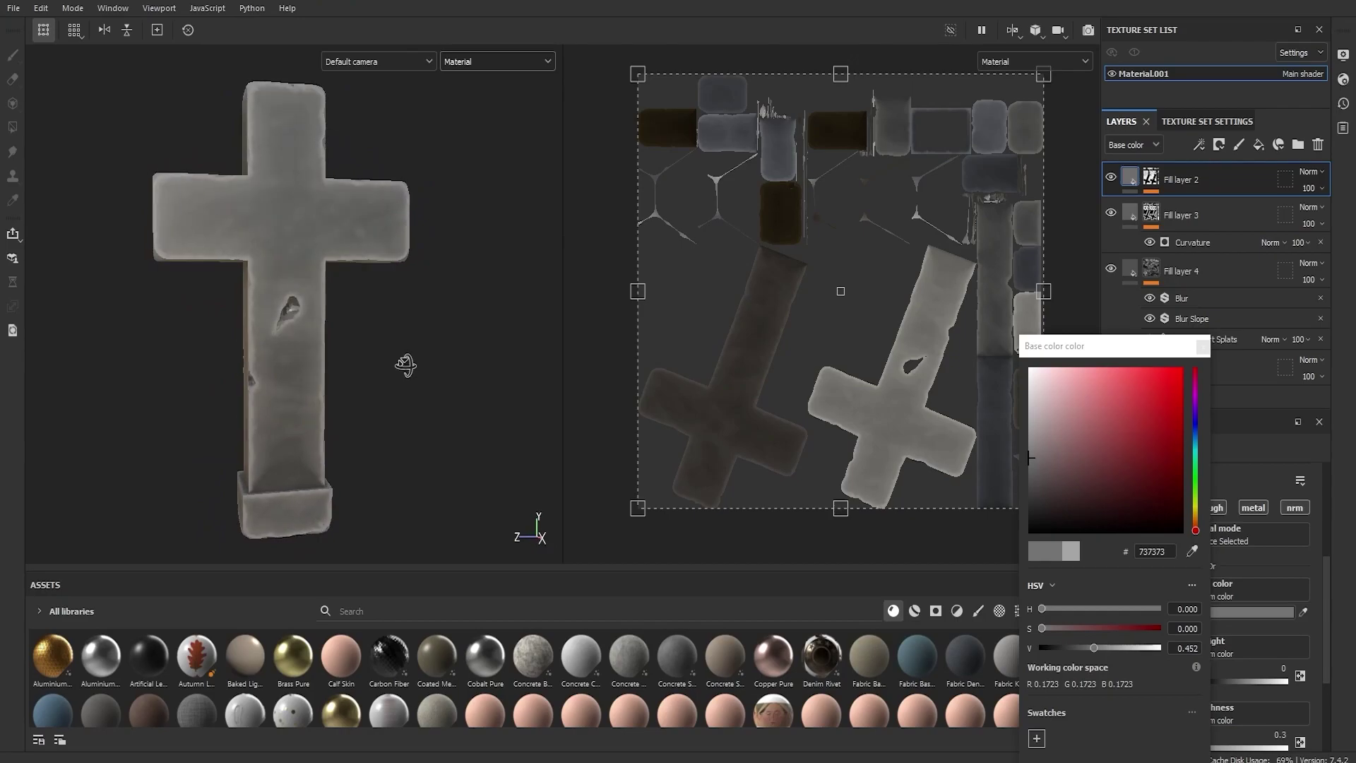
pyautogui.click(1201, 346)
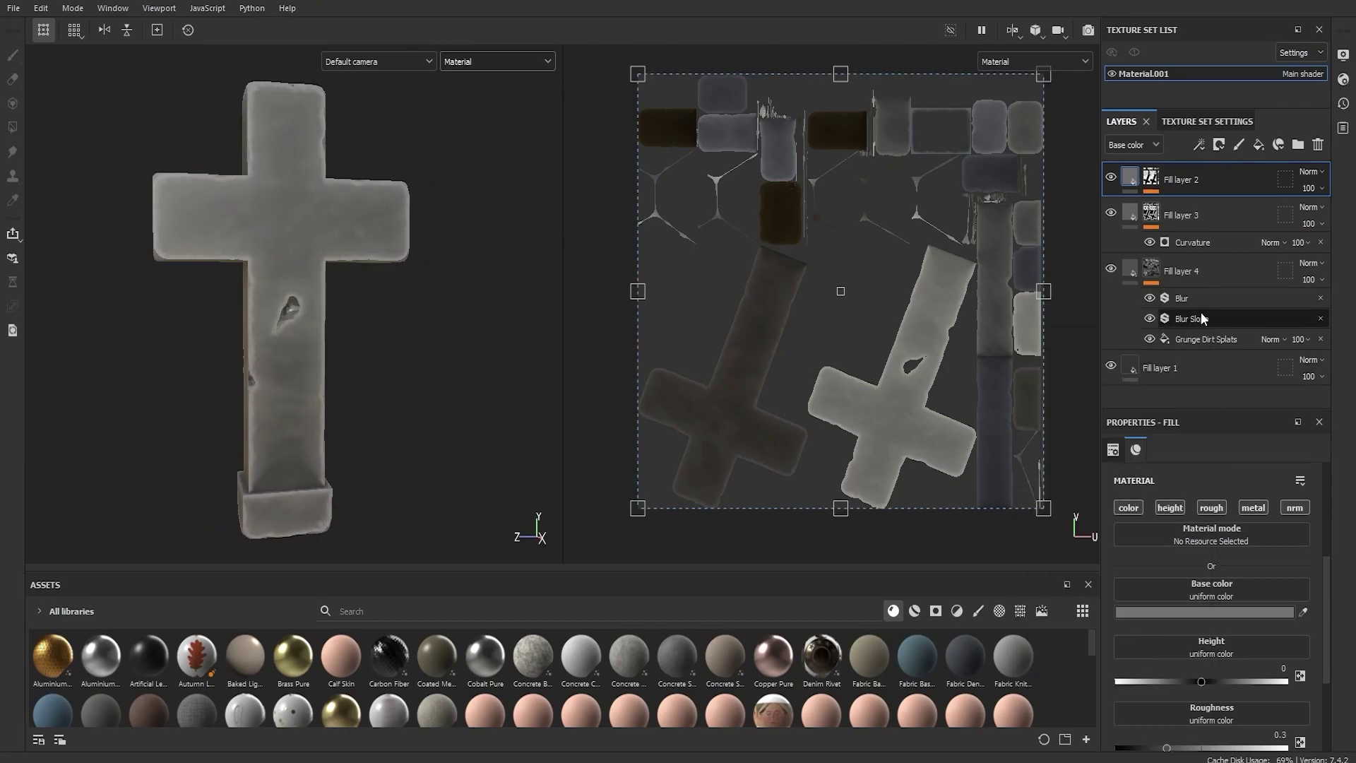
# Add a fifth fill layer at the top of the stack and give it a very dark green base color
pyautogui.click(1261, 145)
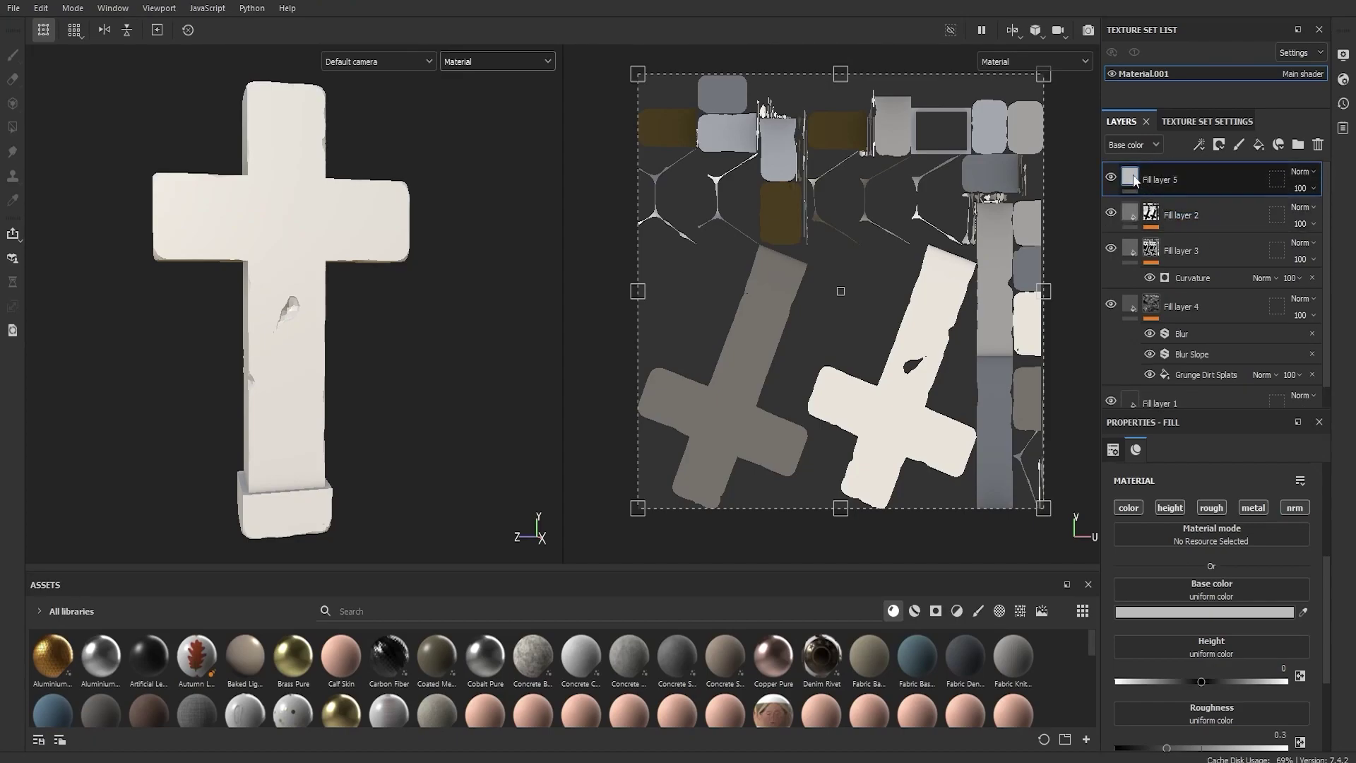
pyautogui.click(1202, 612)
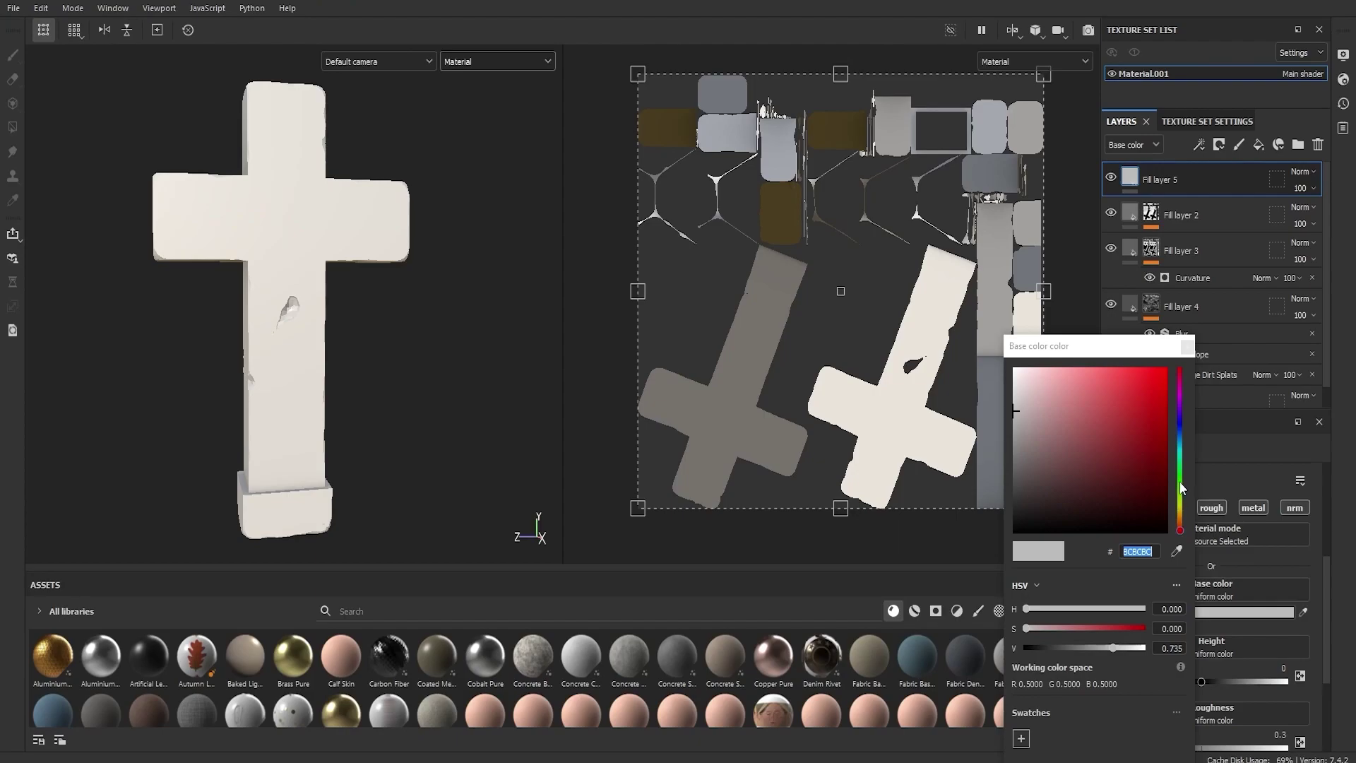
pyautogui.click(1179, 477)
pyautogui.click(1166, 483)
pyautogui.moveTo(1175, 484); pyautogui.dragTo(1173, 490)
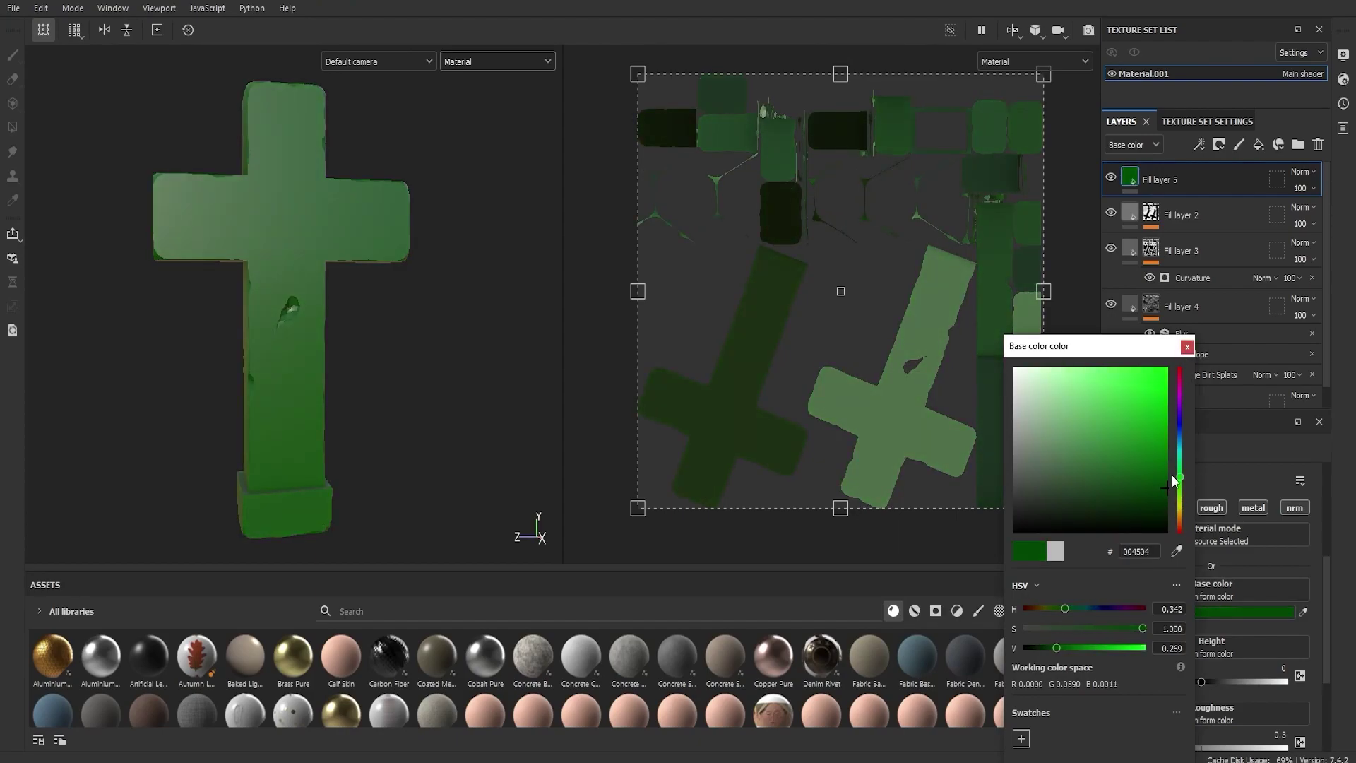
pyautogui.moveTo(1167, 498); pyautogui.dragTo(1169, 509)
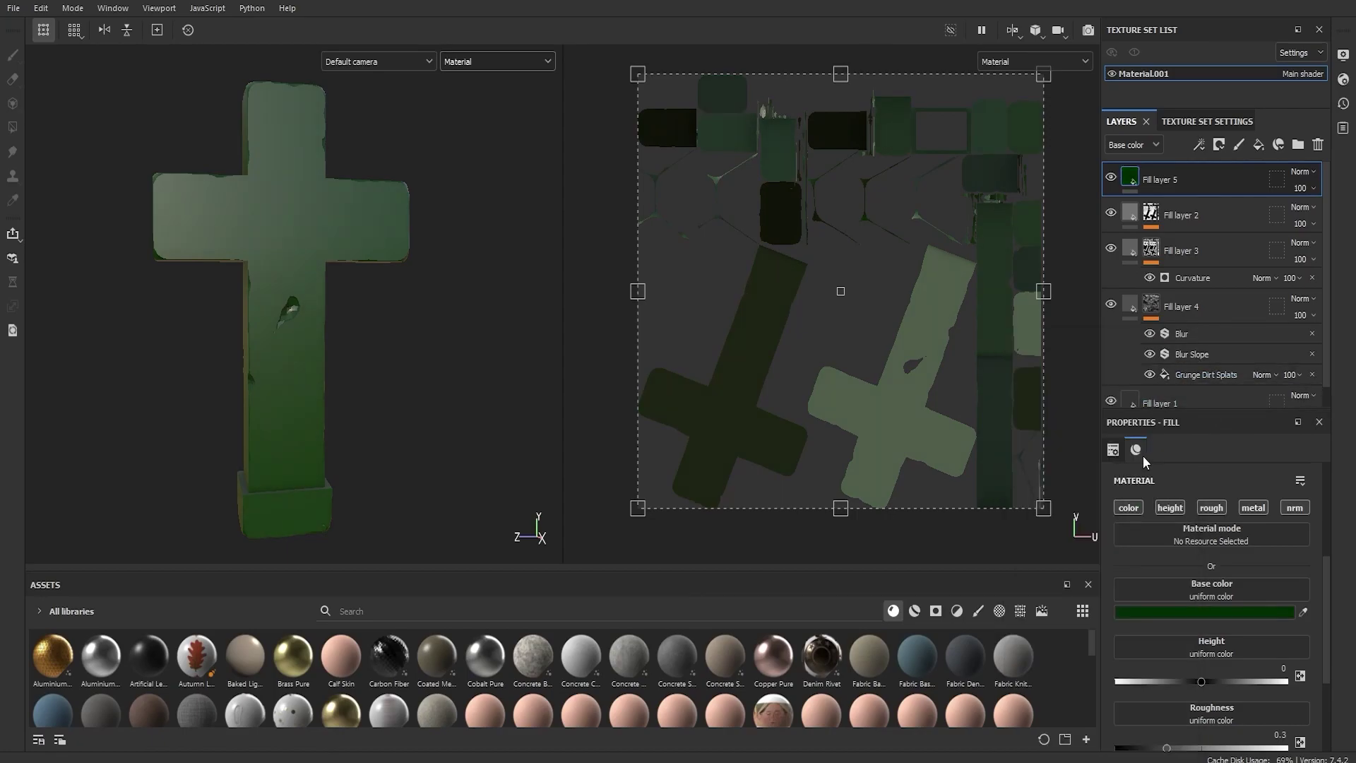
# Add a black mask to Fill layer 5 and drive it with a 3D Linear Gradient generator
pyautogui.rightClick(1144, 173)
pyautogui.click(1195, 206)
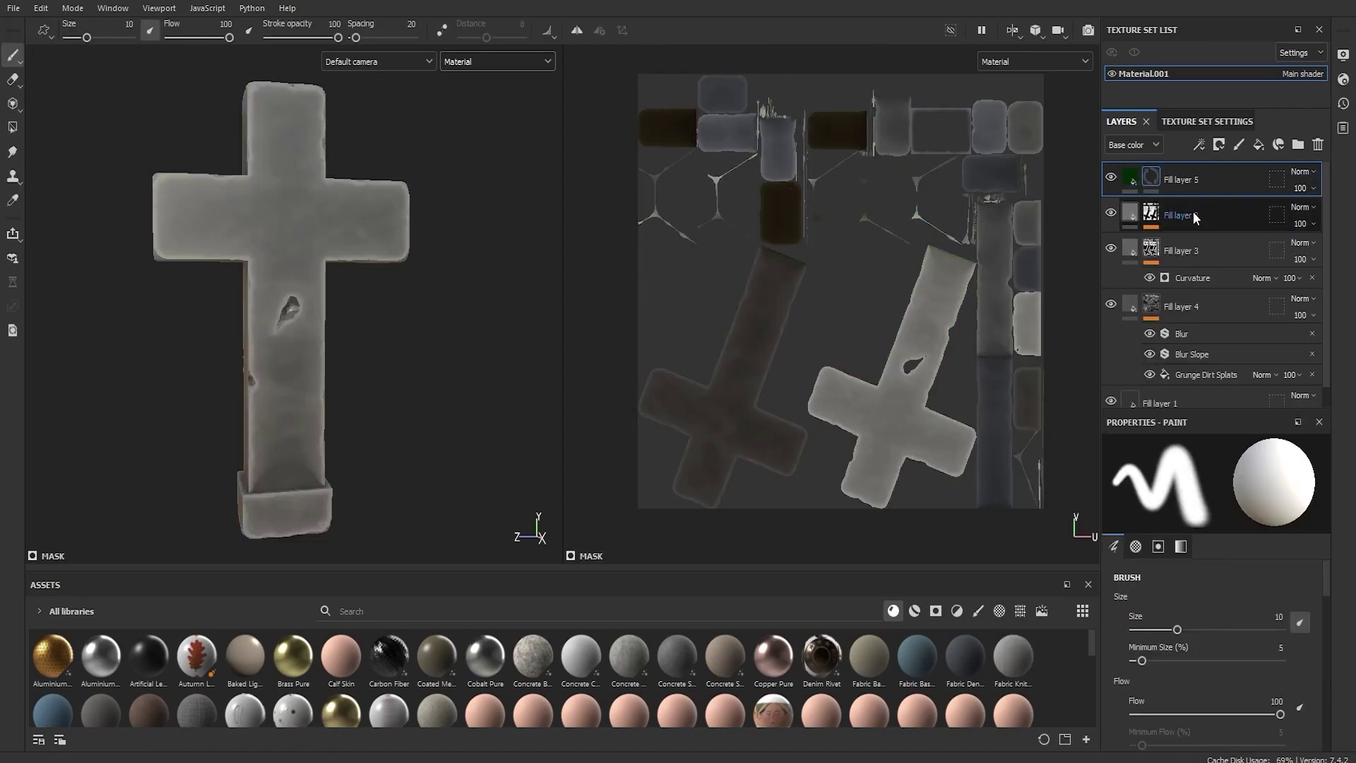
pyautogui.rightClick(1170, 181)
pyautogui.click(1218, 660)
pyautogui.click(1212, 499)
pyautogui.write('cu')
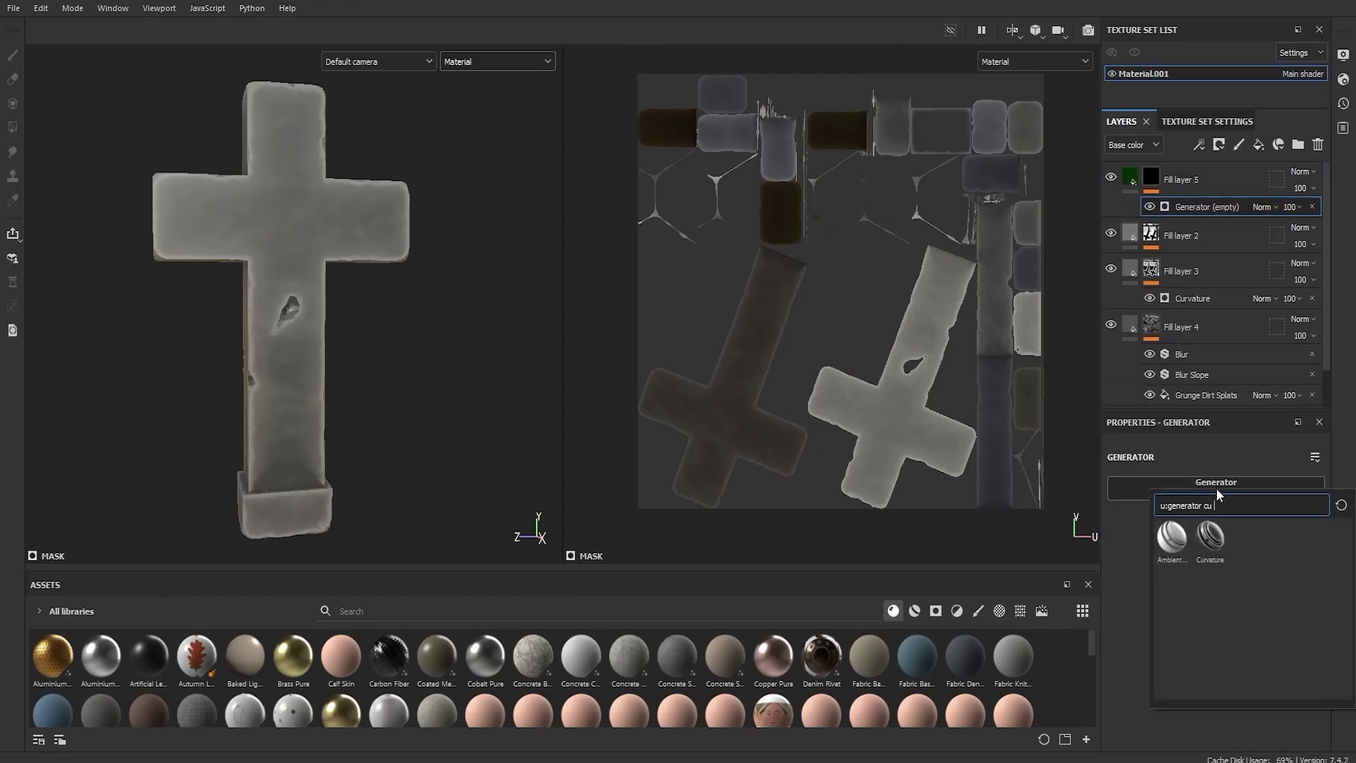
pyautogui.press('BackSpace')
pyautogui.press('BackSpace')
pyautogui.write('lin')
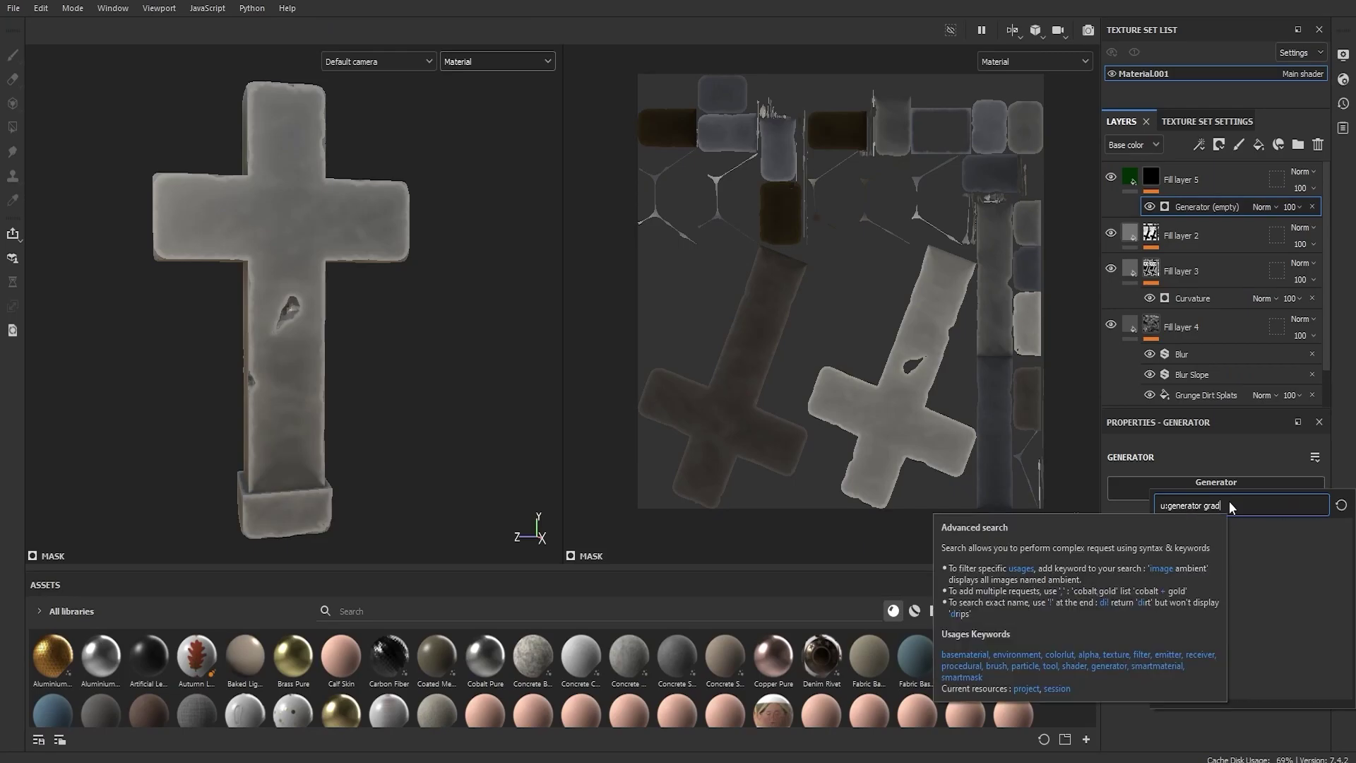
pyautogui.click(1170, 535)
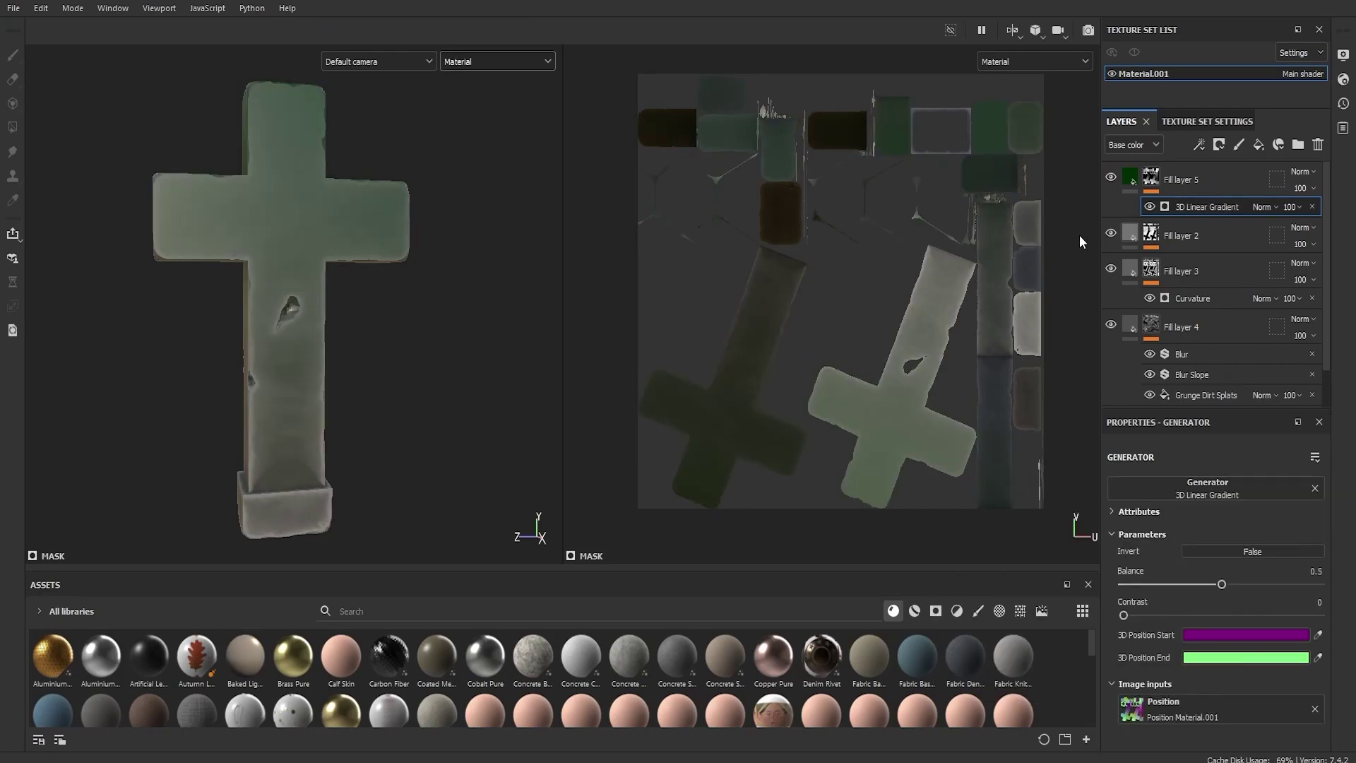
# Invert the 3D Linear Gradient so the green sits at the cross's base, and set its balance to about 0.8
pyautogui.click(1271, 552)
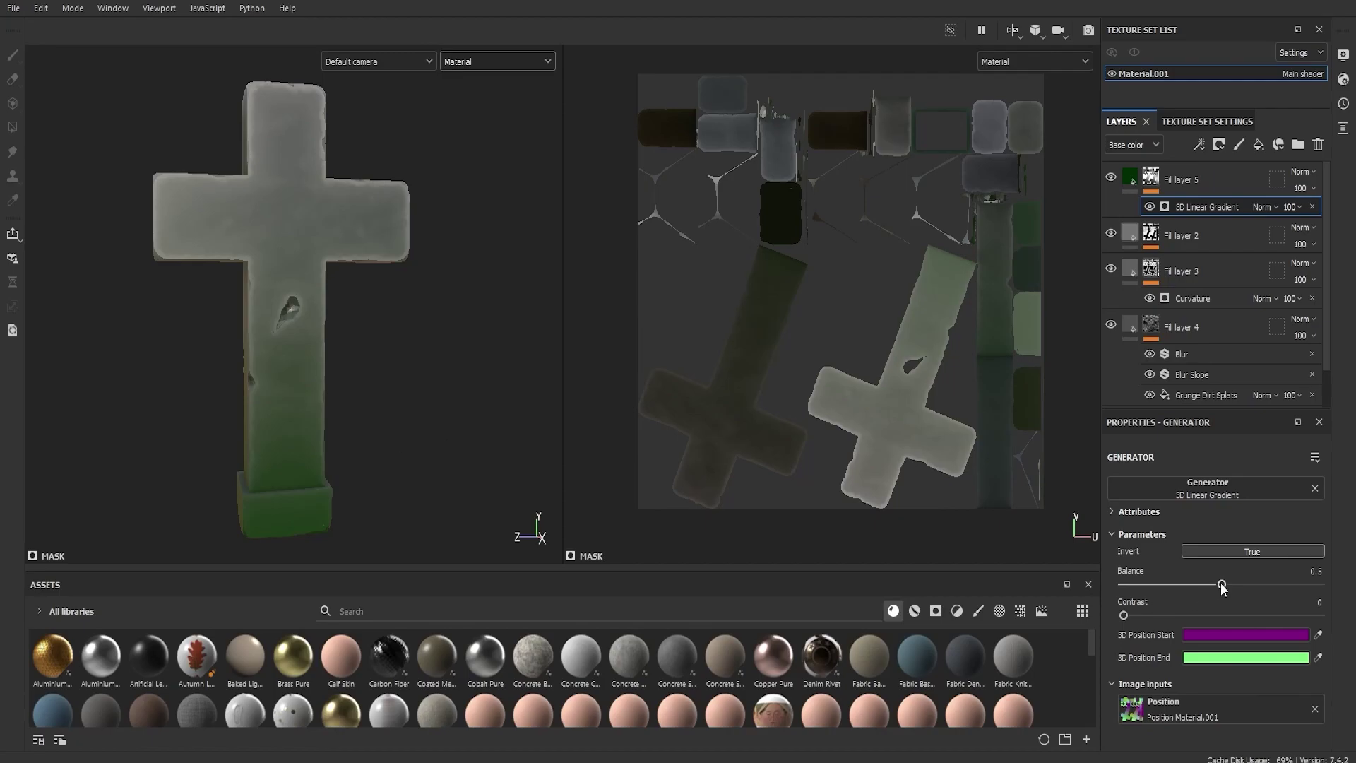
pyautogui.moveTo(1209, 583); pyautogui.dragTo(1282, 586)
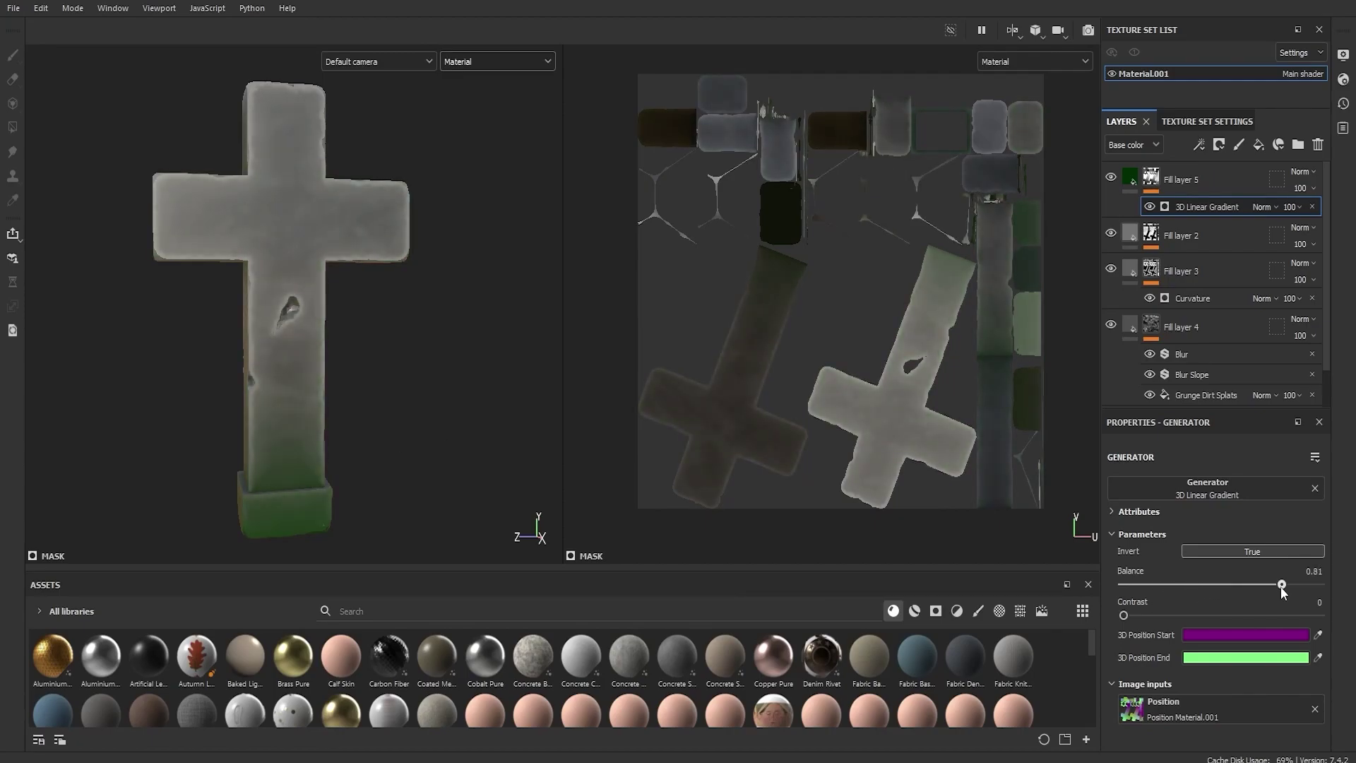
pyautogui.rightClick(1193, 204)
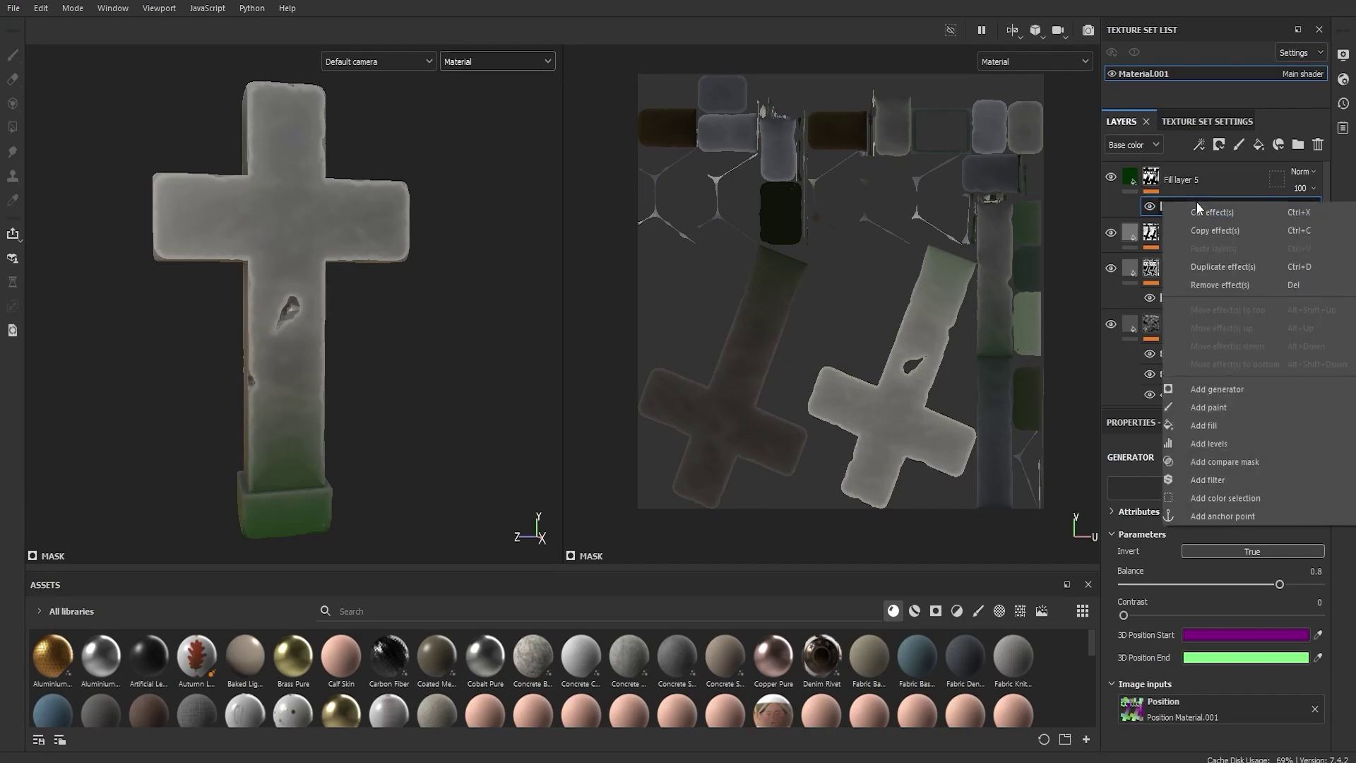
pyautogui.click(1152, 176)
# Add a Blur Slope filter above the gradient in Fill layer 5's mask and set its intensity to about 5.07
pyautogui.rightClick(1153, 175)
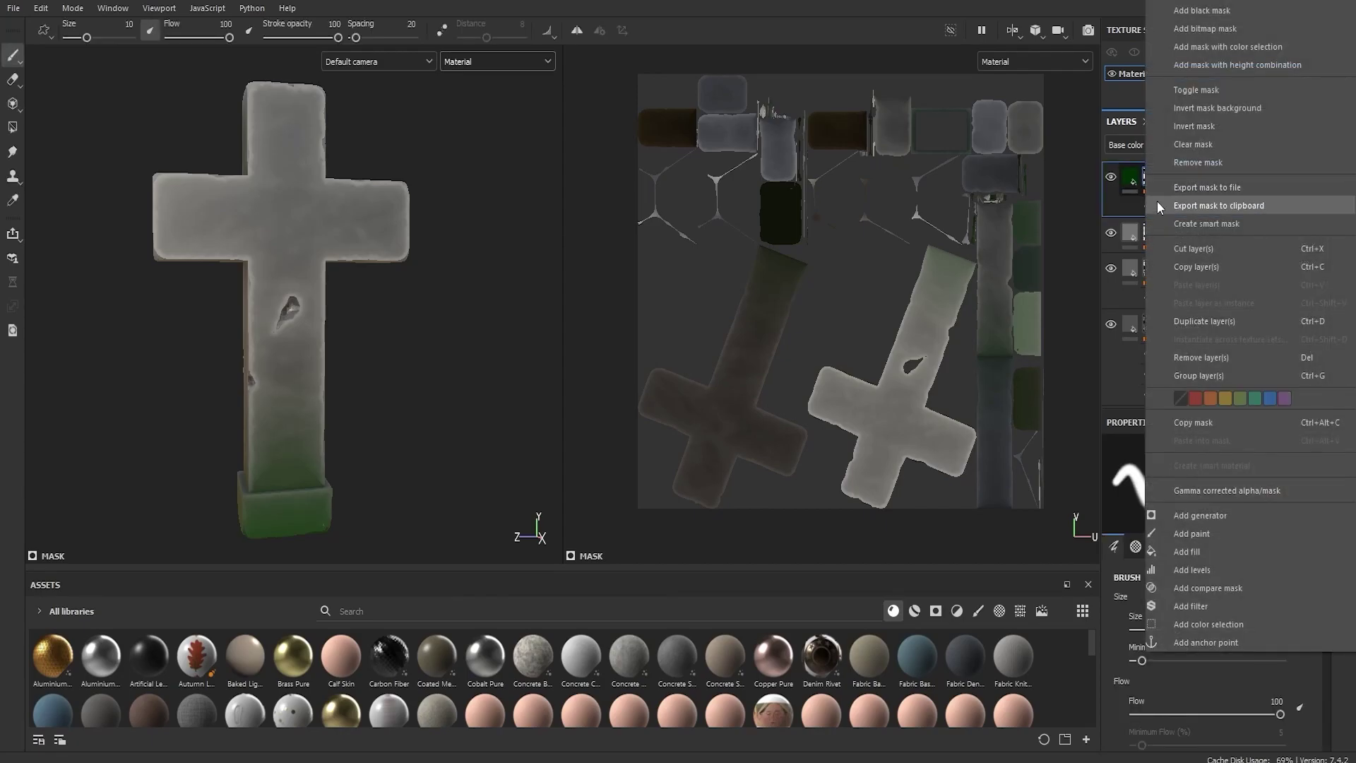
pyautogui.click(1205, 605)
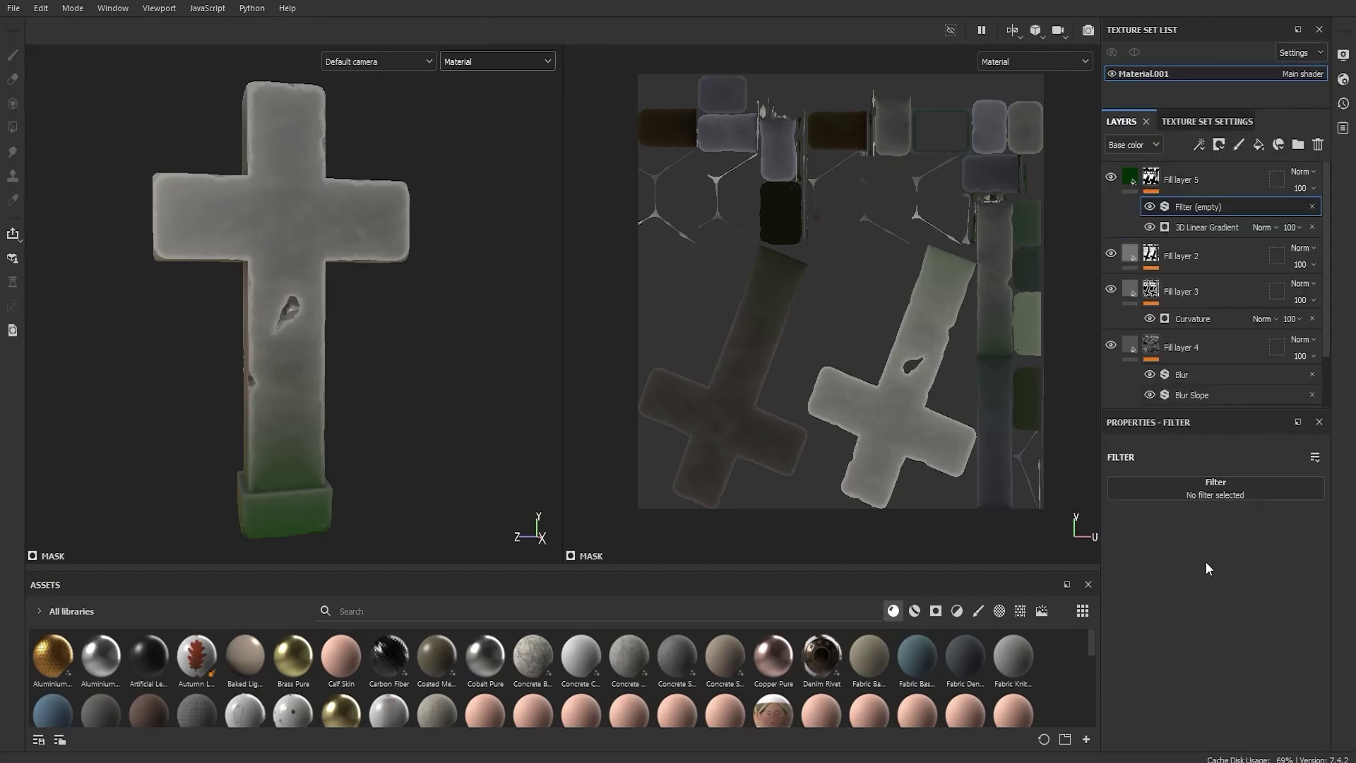
pyautogui.click(1214, 487)
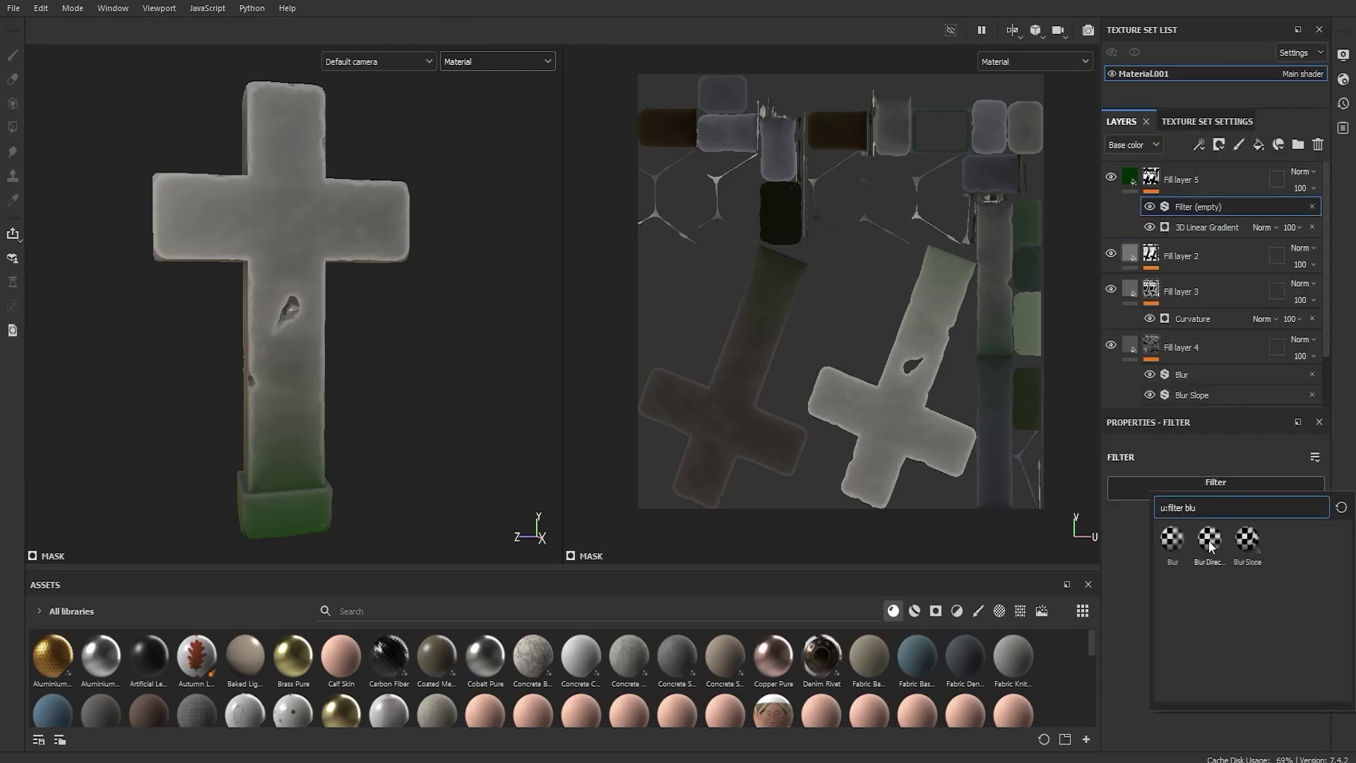
pyautogui.click(1247, 539)
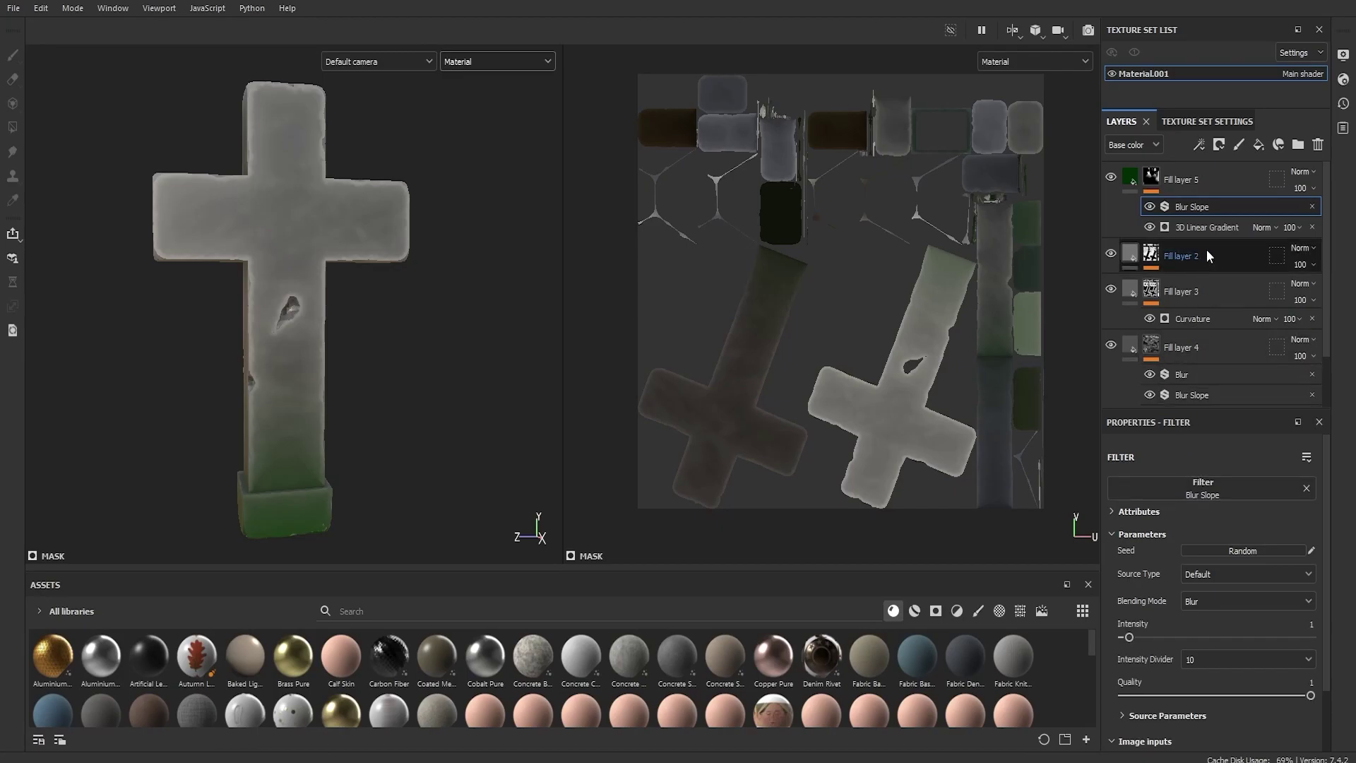
pyautogui.moveTo(1129, 637)
pyautogui.mouseDown()
pyautogui.moveTo(1173, 637)
pyautogui.moveTo(1152, 639)
pyautogui.mouseUp()
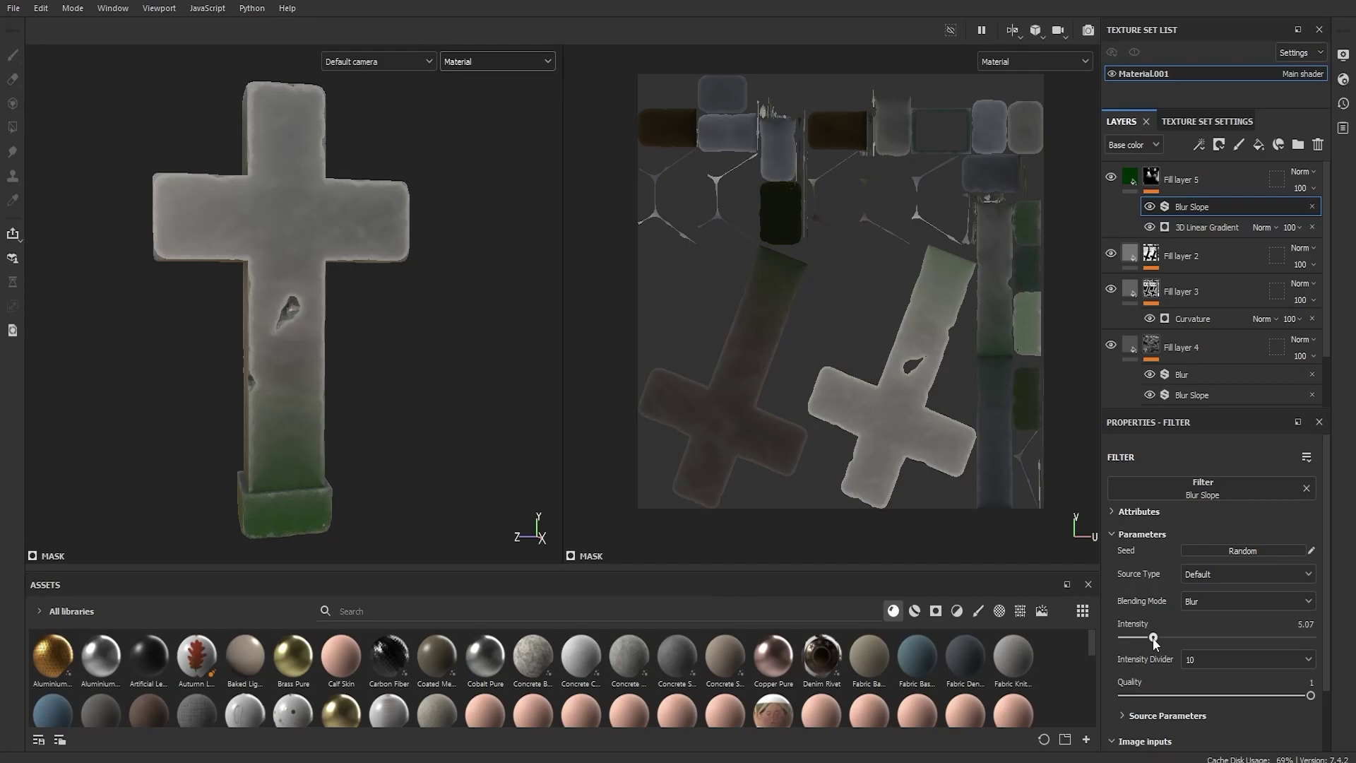
# Add a Blur filter with intensity 0.46 above Fill layer 5's Blur Slope and check the green fade on the cross
pyautogui.rightClick(1172, 179)
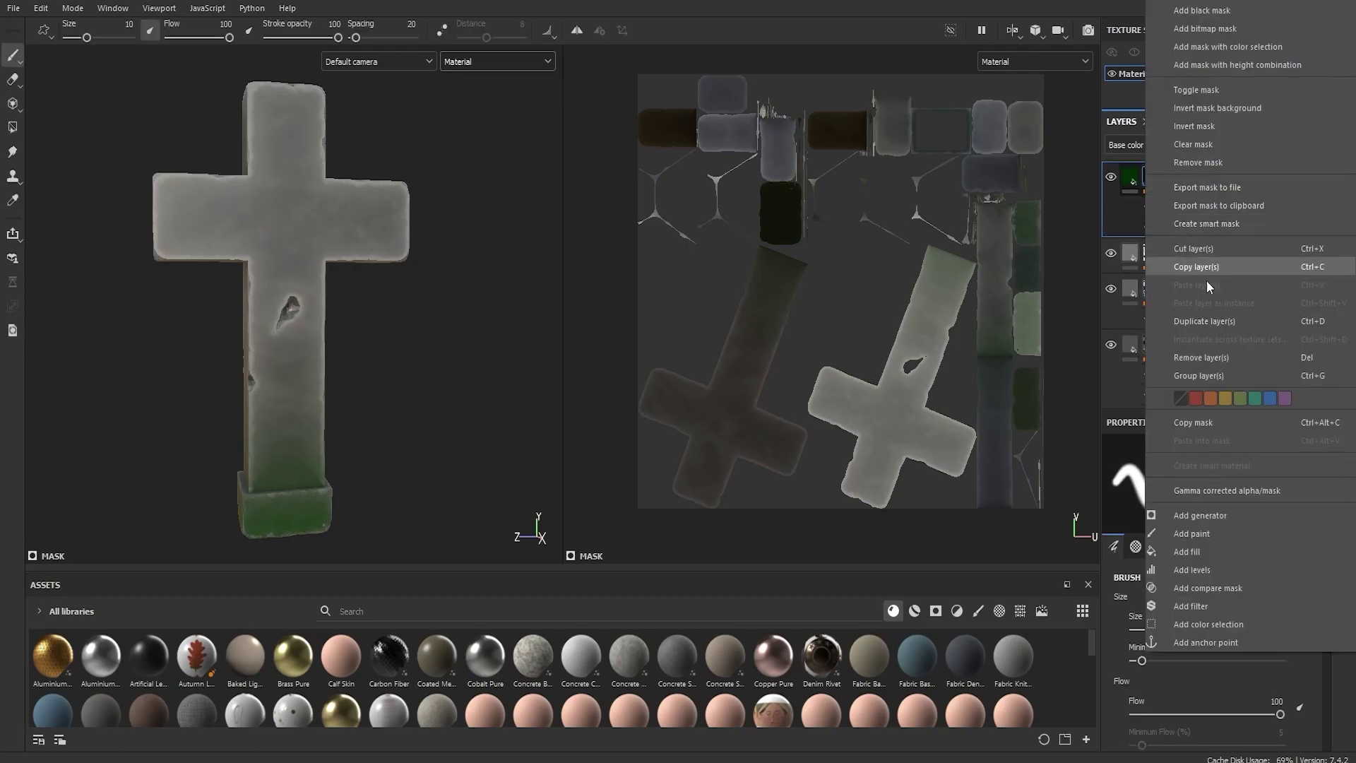
pyautogui.click(1213, 605)
pyautogui.click(1197, 493)
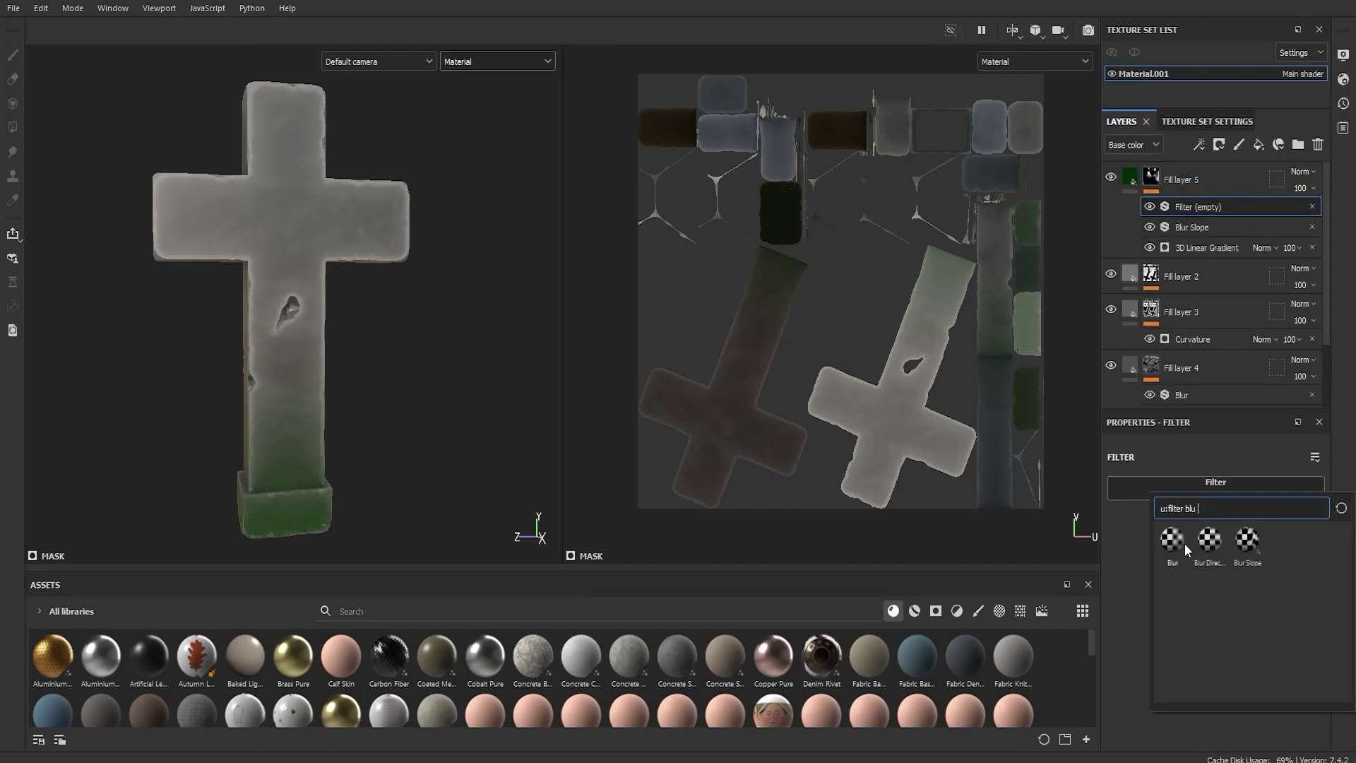
pyautogui.click(1184, 544)
pyautogui.moveTo(1130, 563)
pyautogui.mouseDown()
pyautogui.moveTo(1313, 564)
pyautogui.moveTo(1062, 580)
pyautogui.moveTo(1129, 563)
pyautogui.mouseUp()
pyautogui.scroll(5, 332, 339)
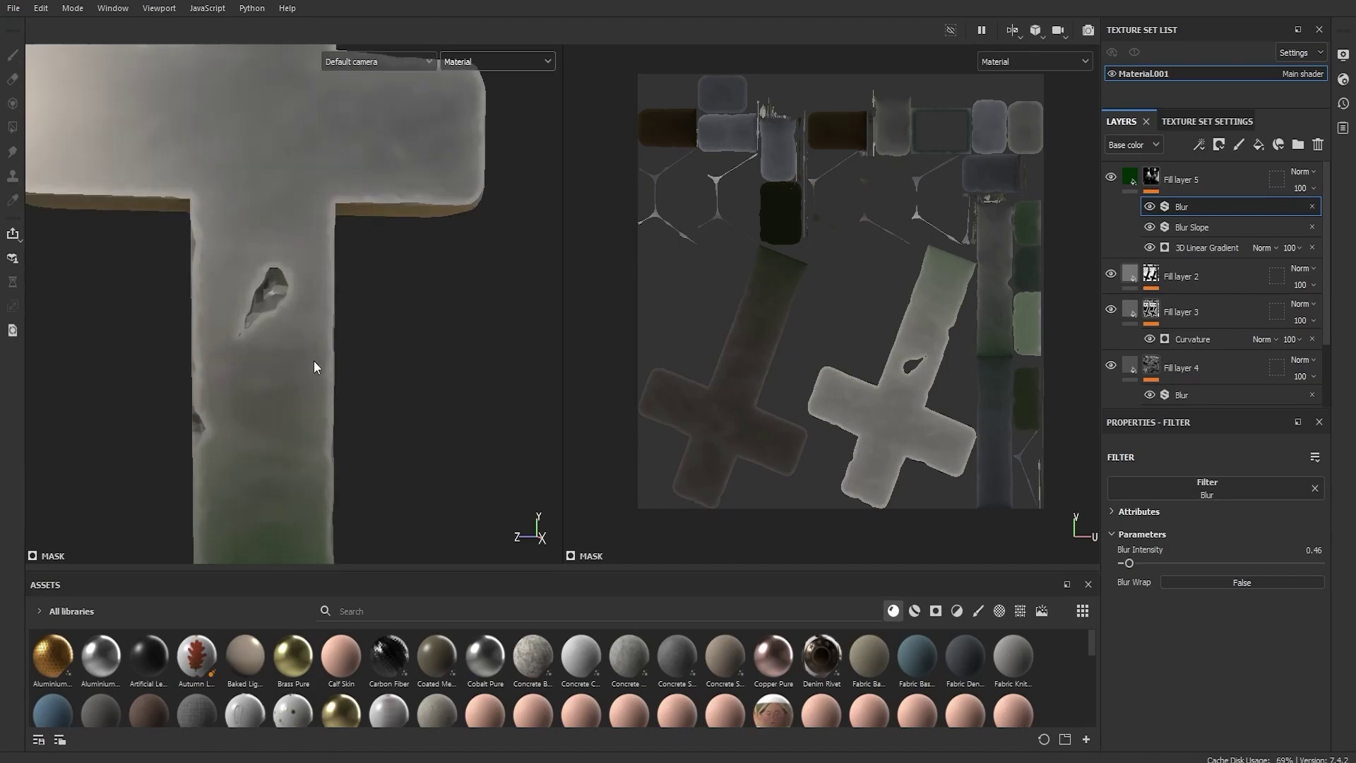
pyautogui.keyDown('alt'); pyautogui.moveTo(313, 361); pyautogui.dragTo(320, 434, button='middle'); pyautogui.keyUp('alt')
pyautogui.scroll(-8, 319, 353)
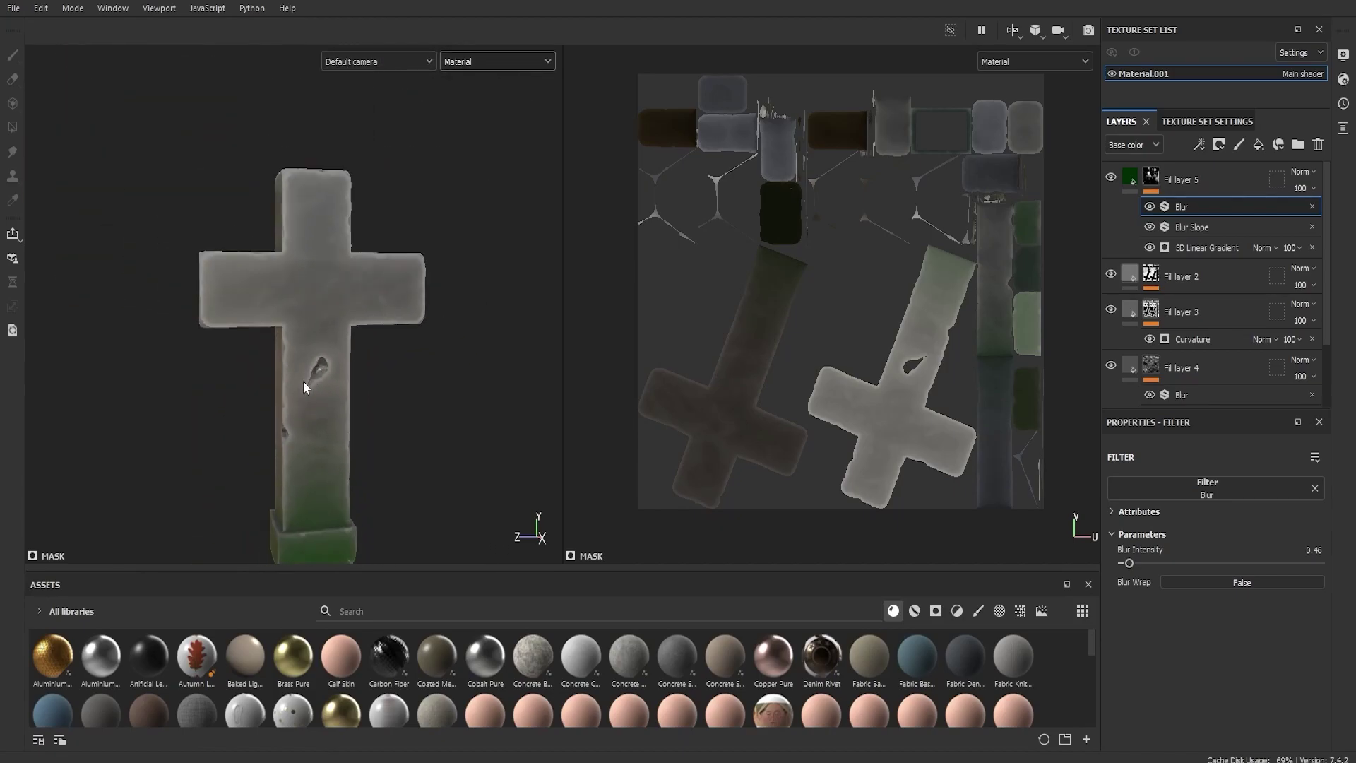
pyautogui.moveTo(274, 285)
pyautogui.keyDown('alt'); pyautogui.mouseDown()
pyautogui.moveTo(332, 289)
pyautogui.moveTo(414, 342)
pyautogui.moveTo(469, 327)
pyautogui.moveTo(338, 338)
pyautogui.moveTo(382, 339)
pyautogui.moveTo(372, 312)
pyautogui.moveTo(350, 303)
pyautogui.moveTo(374, 357)
pyautogui.mouseUp(); pyautogui.keyUp('alt')
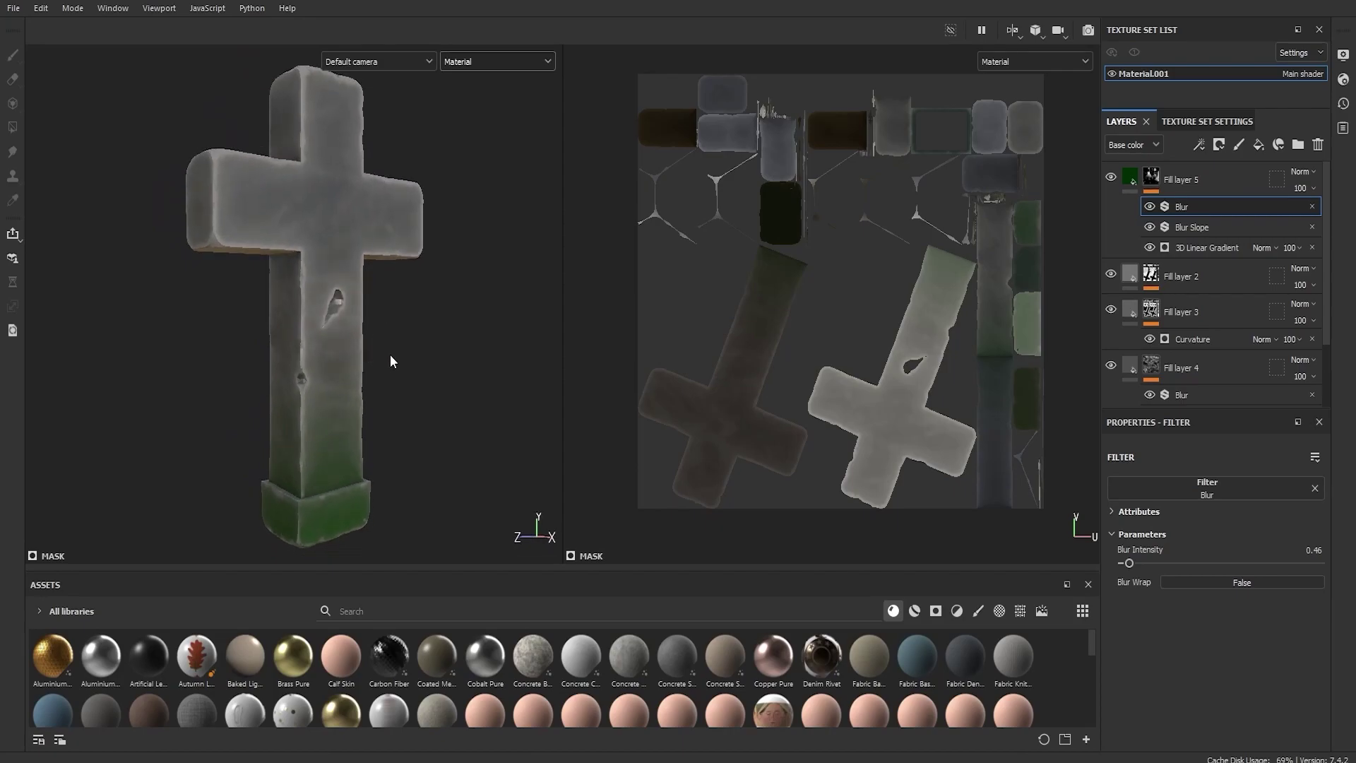
# Open the texture export settings and limit Material.001's output maps to the base color map only
pyautogui.click(14, 9)
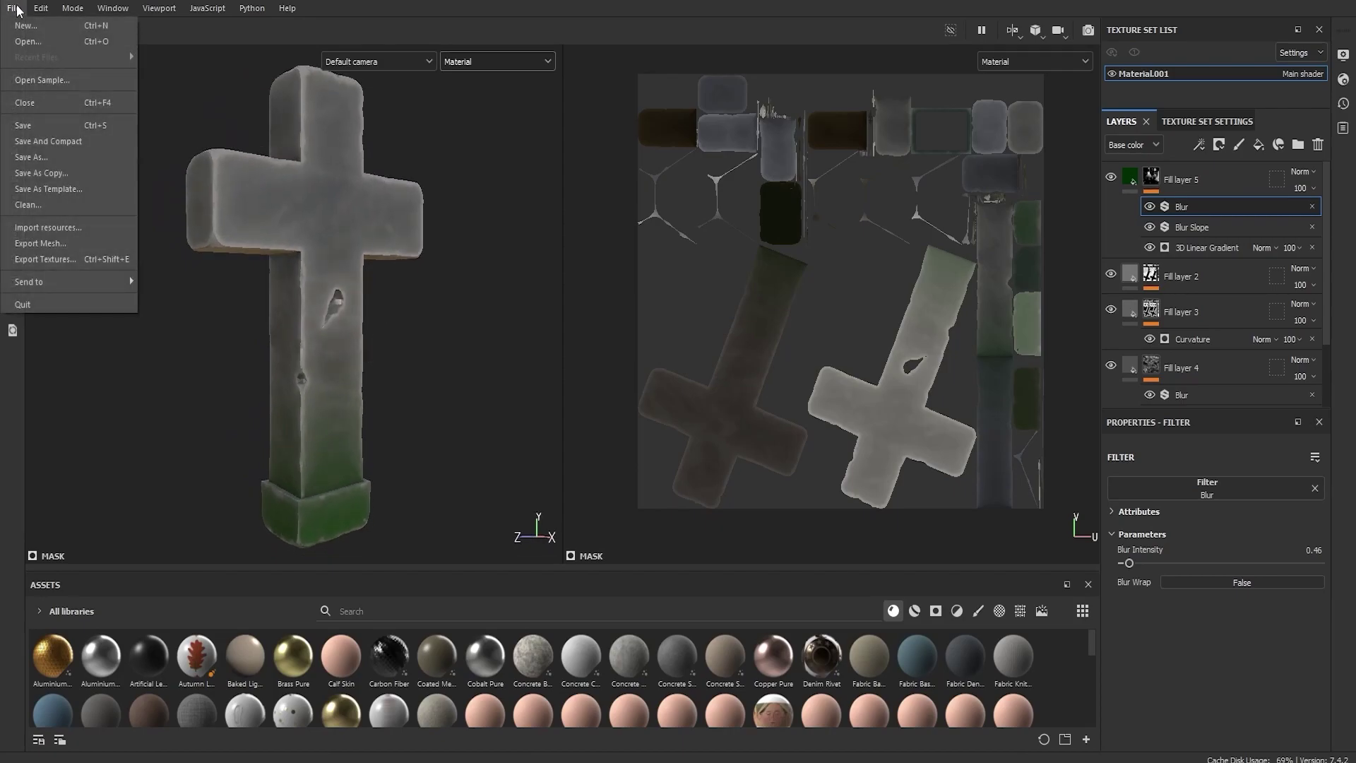
pyautogui.click(70, 259)
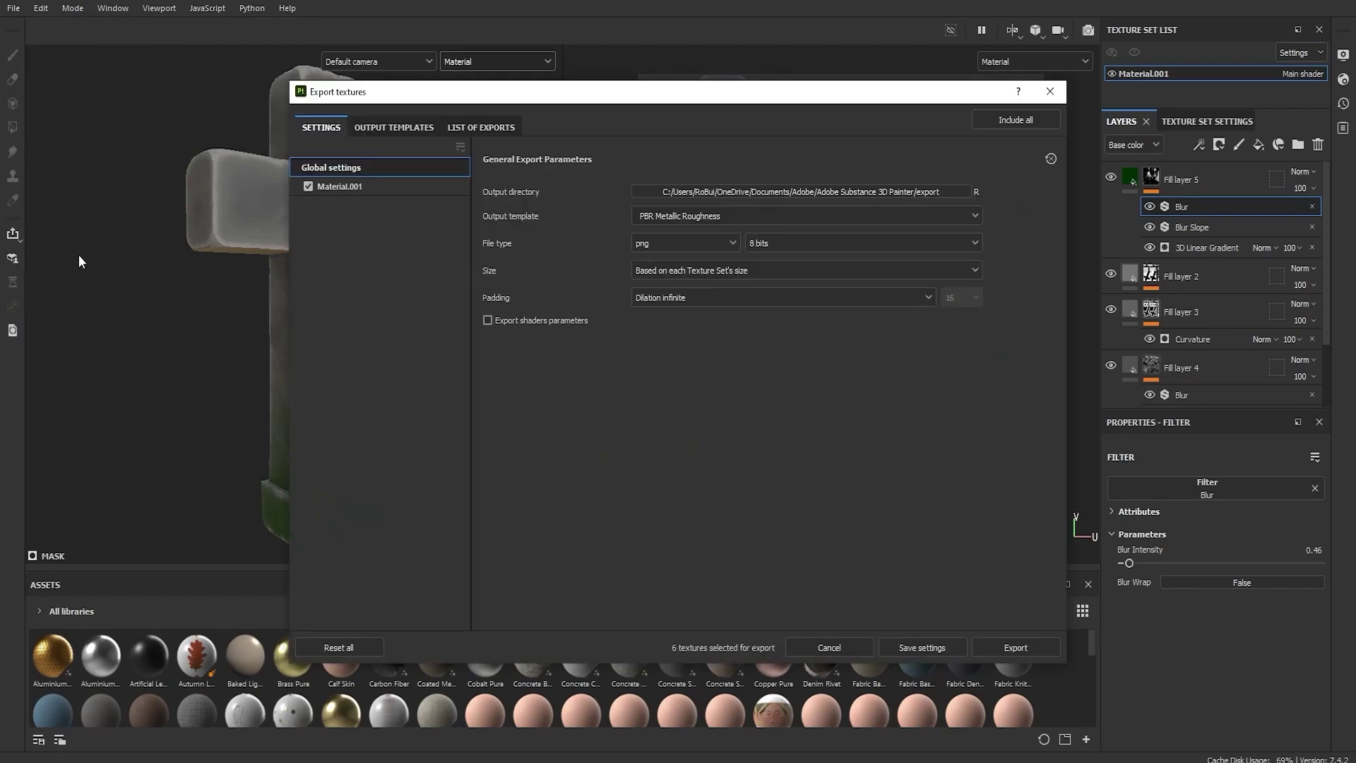
pyautogui.click(338, 186)
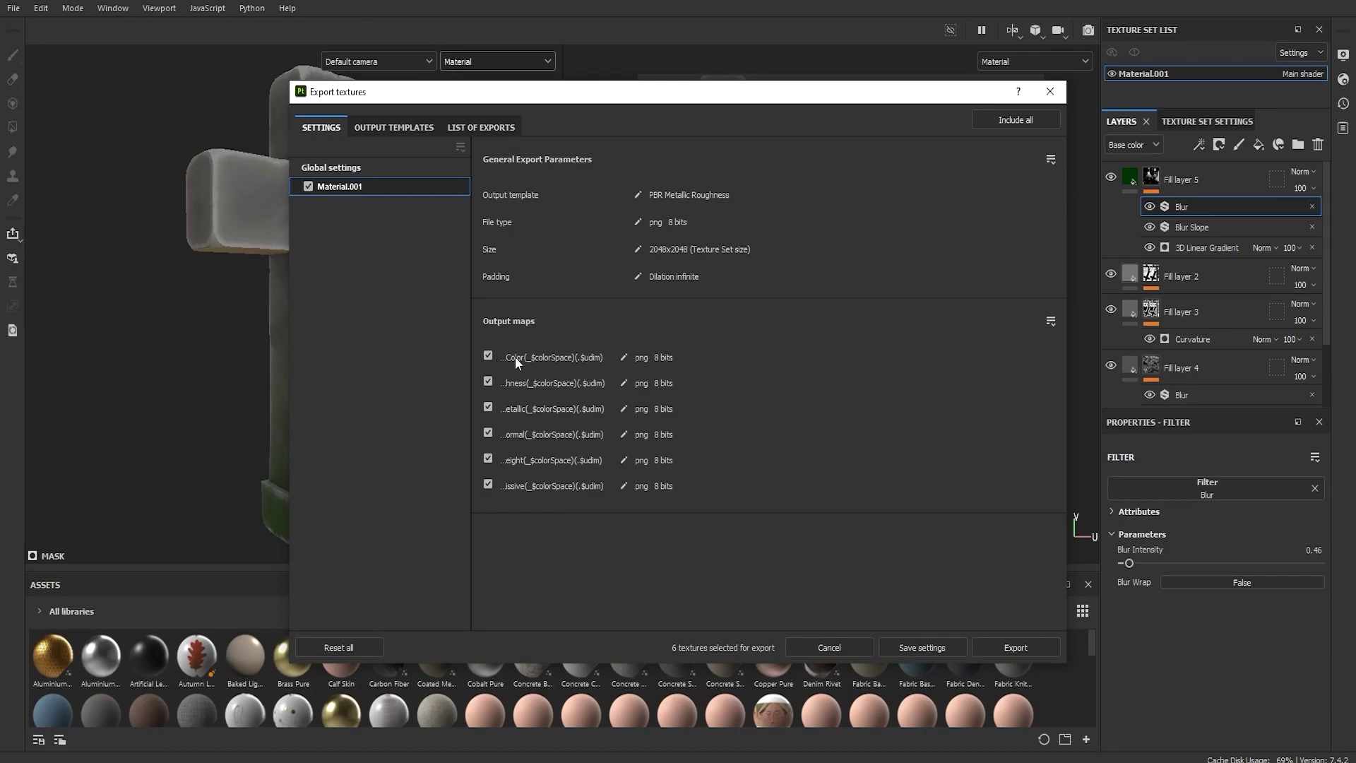
pyautogui.moveTo(487, 399); pyautogui.dragTo(519, 486)
pyautogui.click(427, 313)
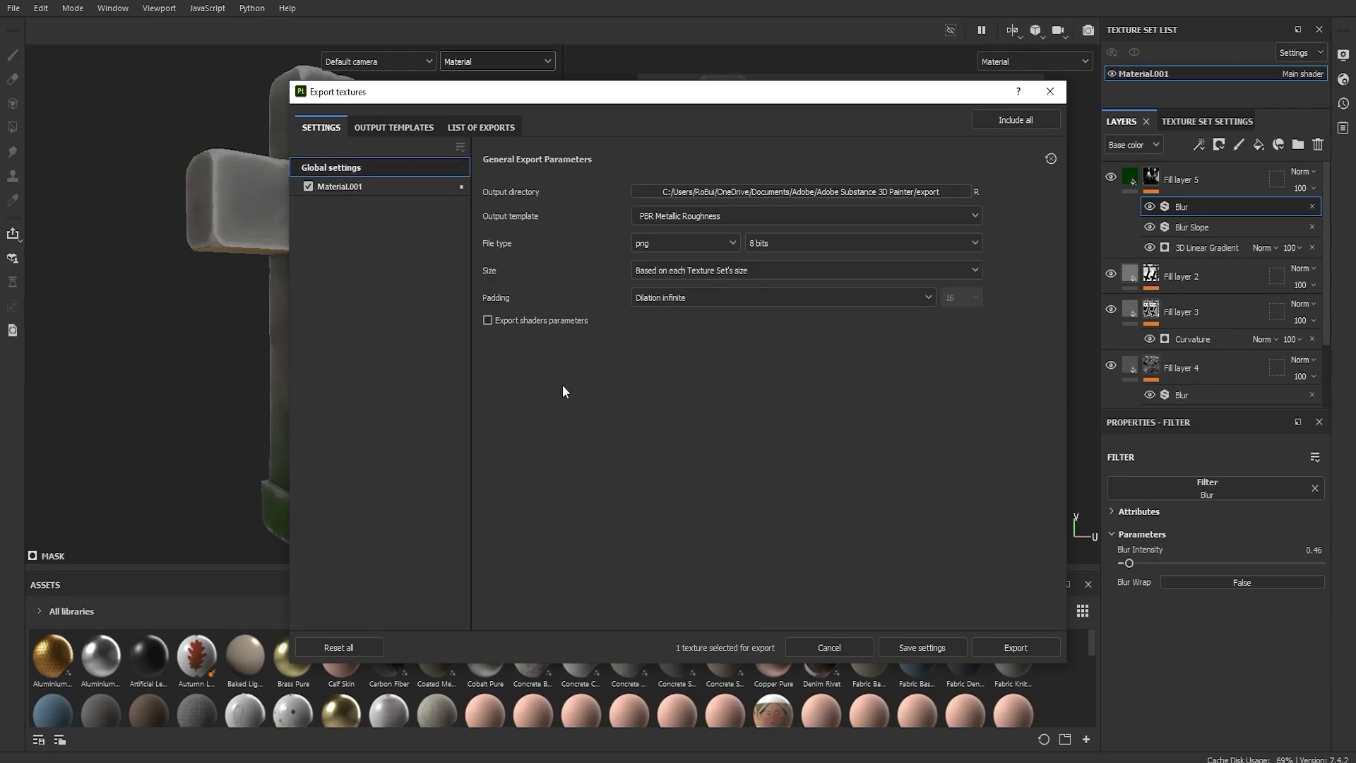
# Set the export output directory to the Desktop folder and export the base color map as an 8-bit PNG
pyautogui.click(798, 191)
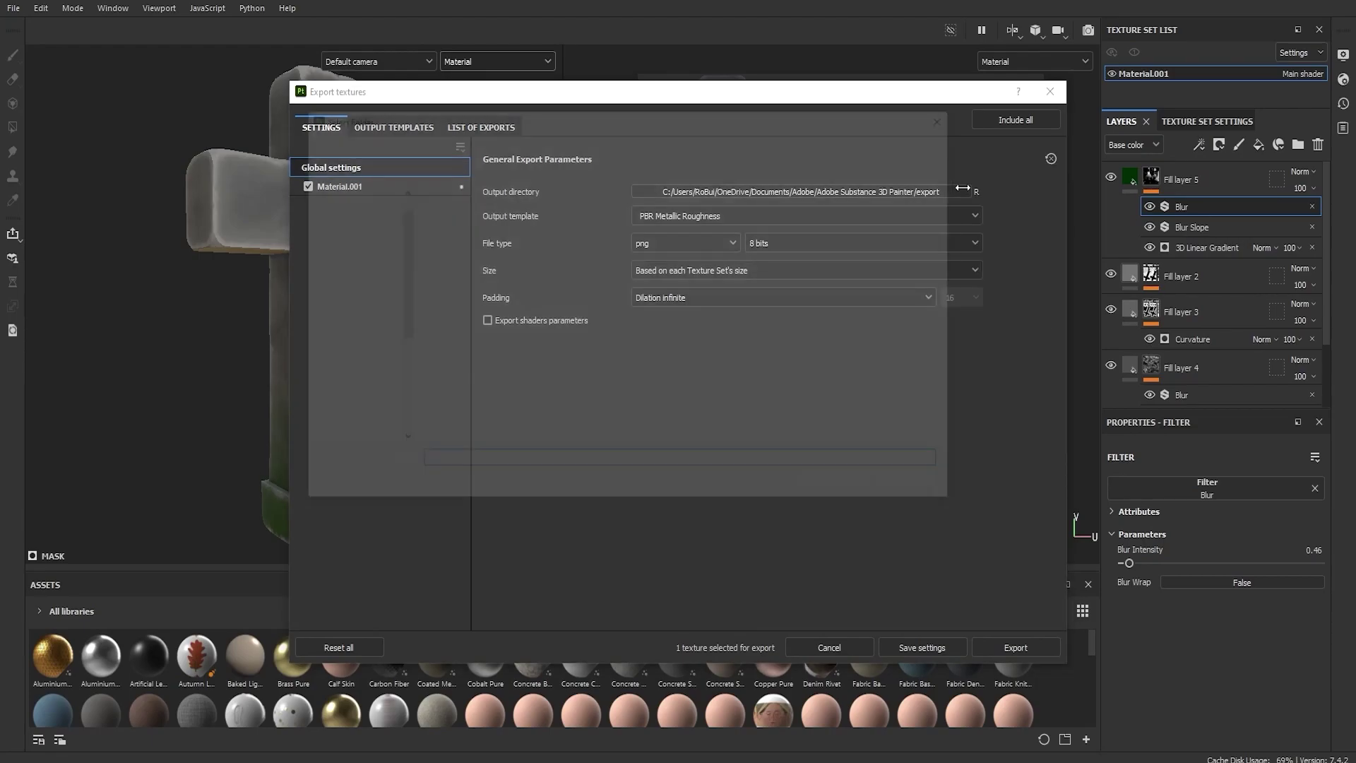
pyautogui.click(347, 221)
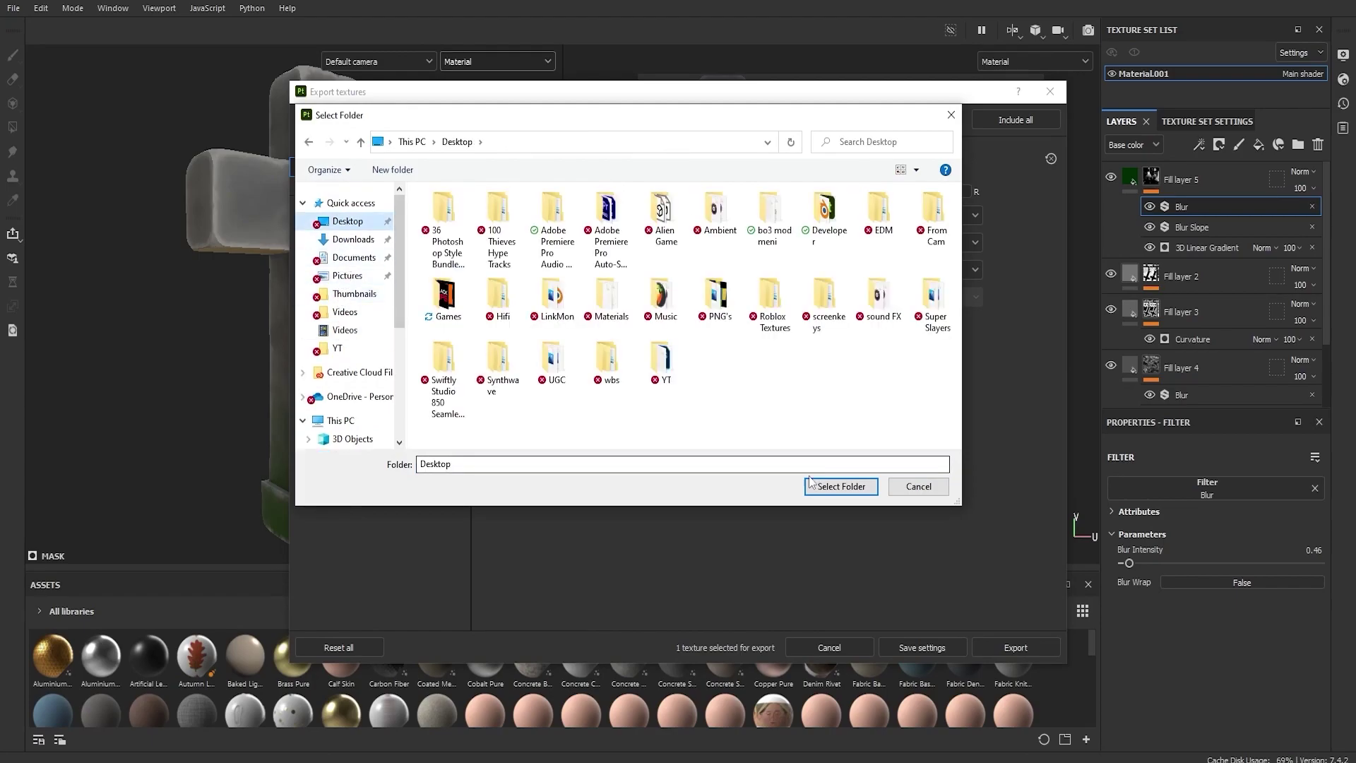
pyautogui.click(840, 486)
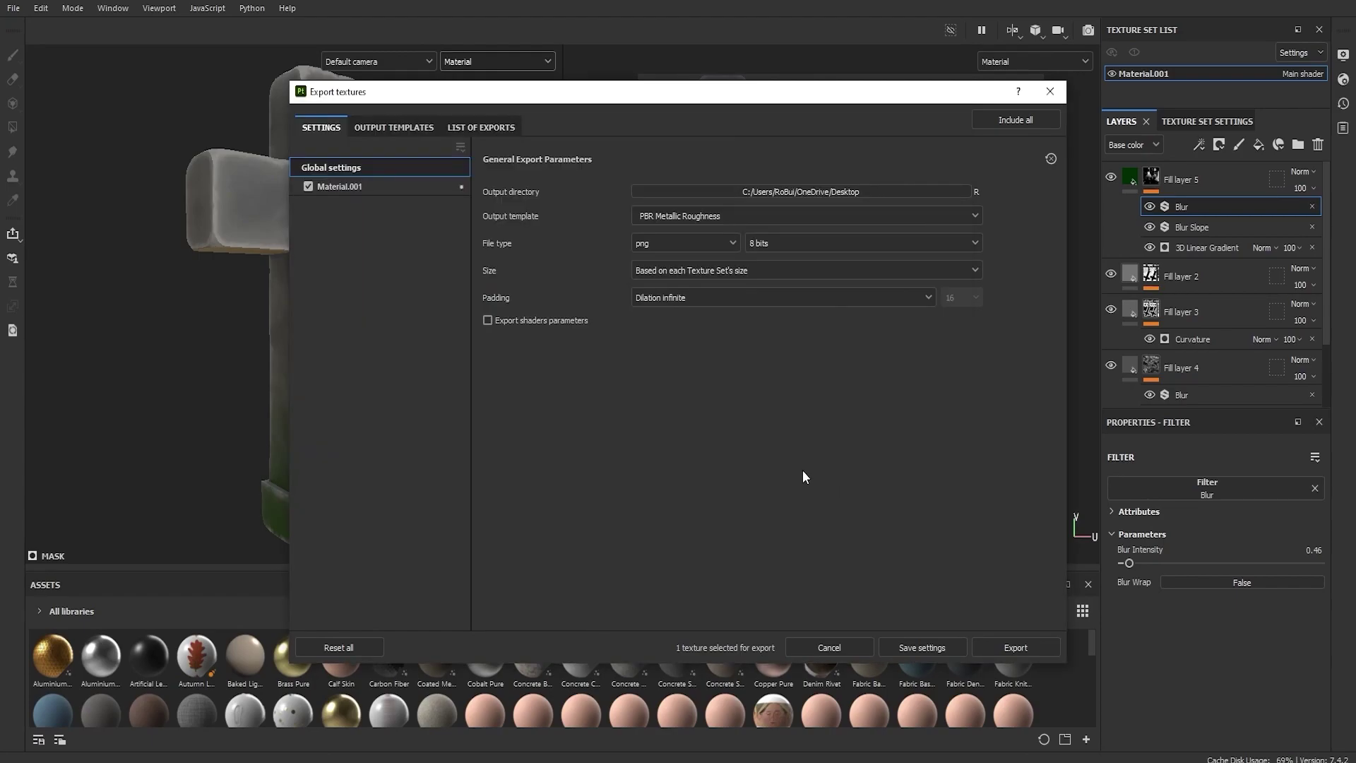
pyautogui.click(1023, 648)
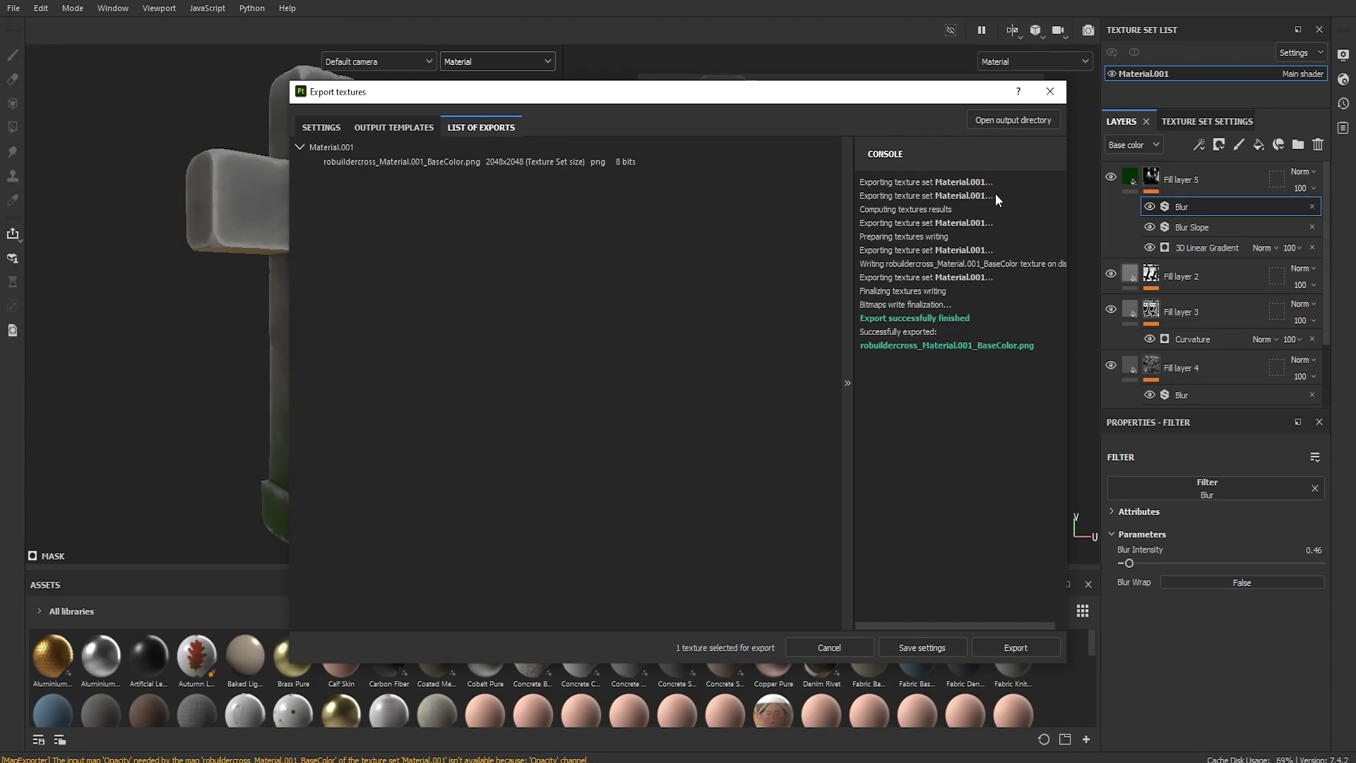
pyautogui.click(1050, 92)
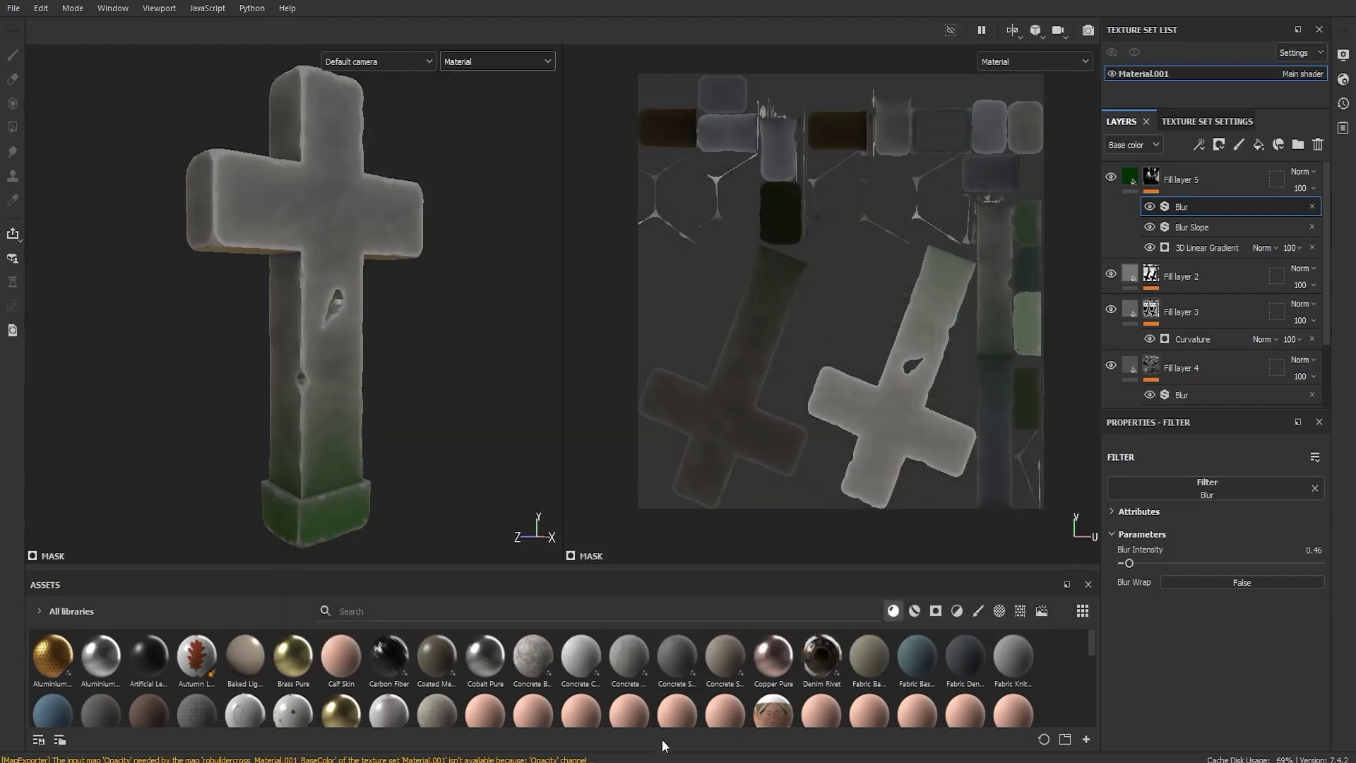
# Switch to Blender and assign an Image Texture to the Base Color of the cross's Material.001
pyautogui.click(674, 750)
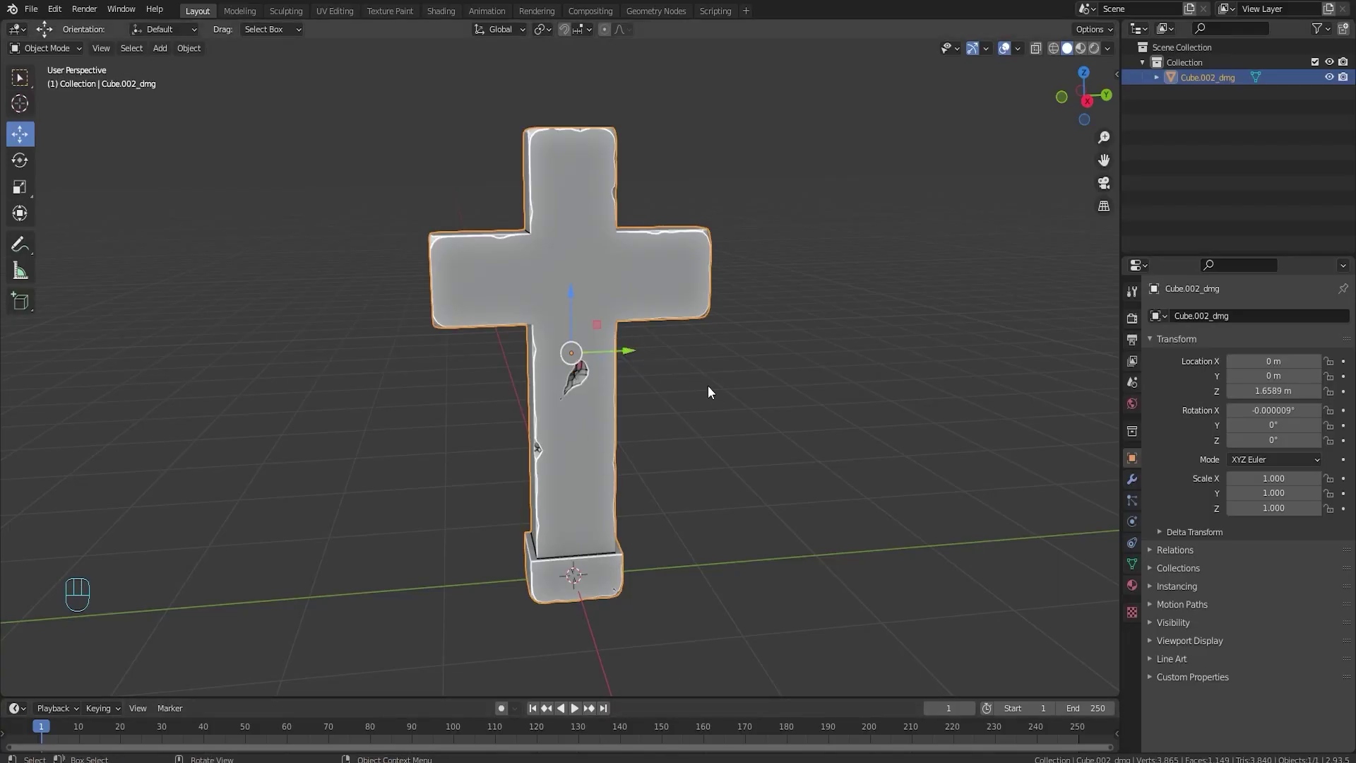
pyautogui.click(1132, 584)
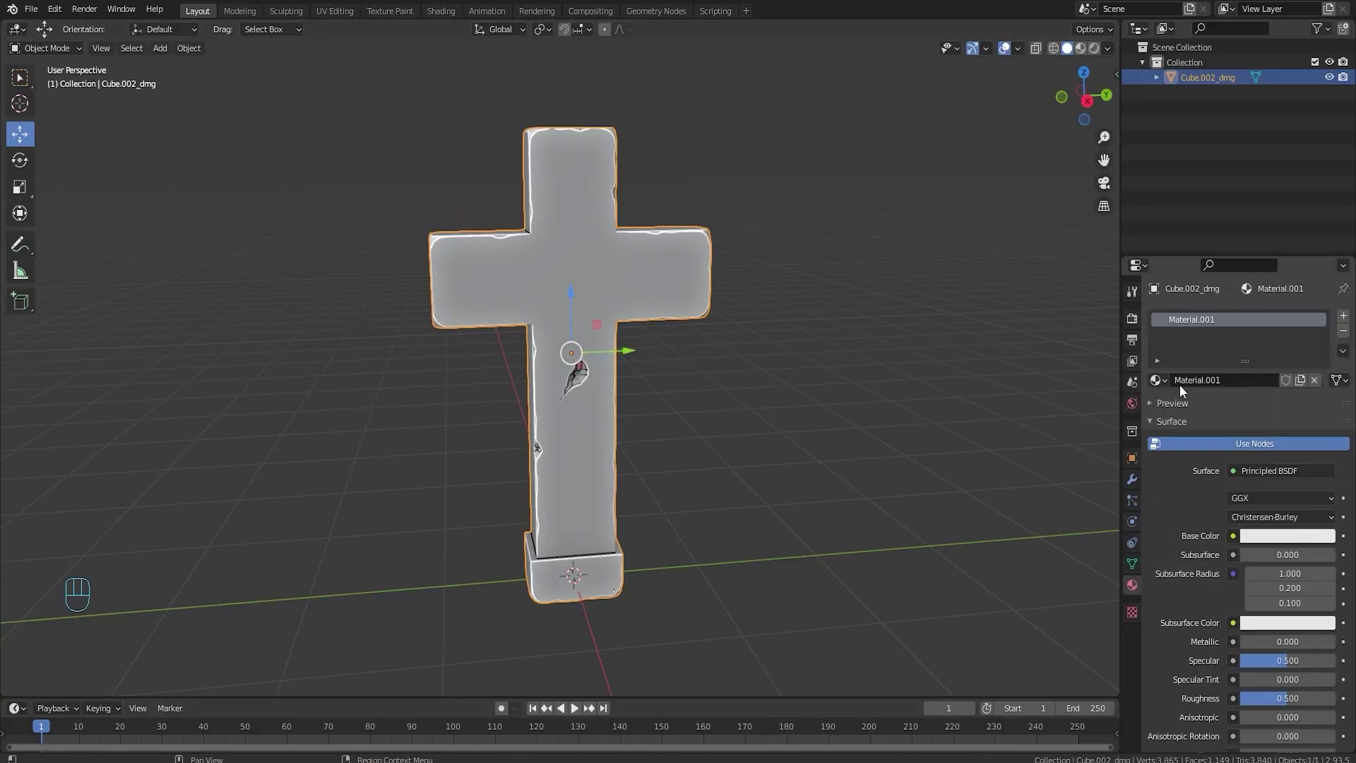
pyautogui.click(1233, 535)
pyautogui.click(967, 639)
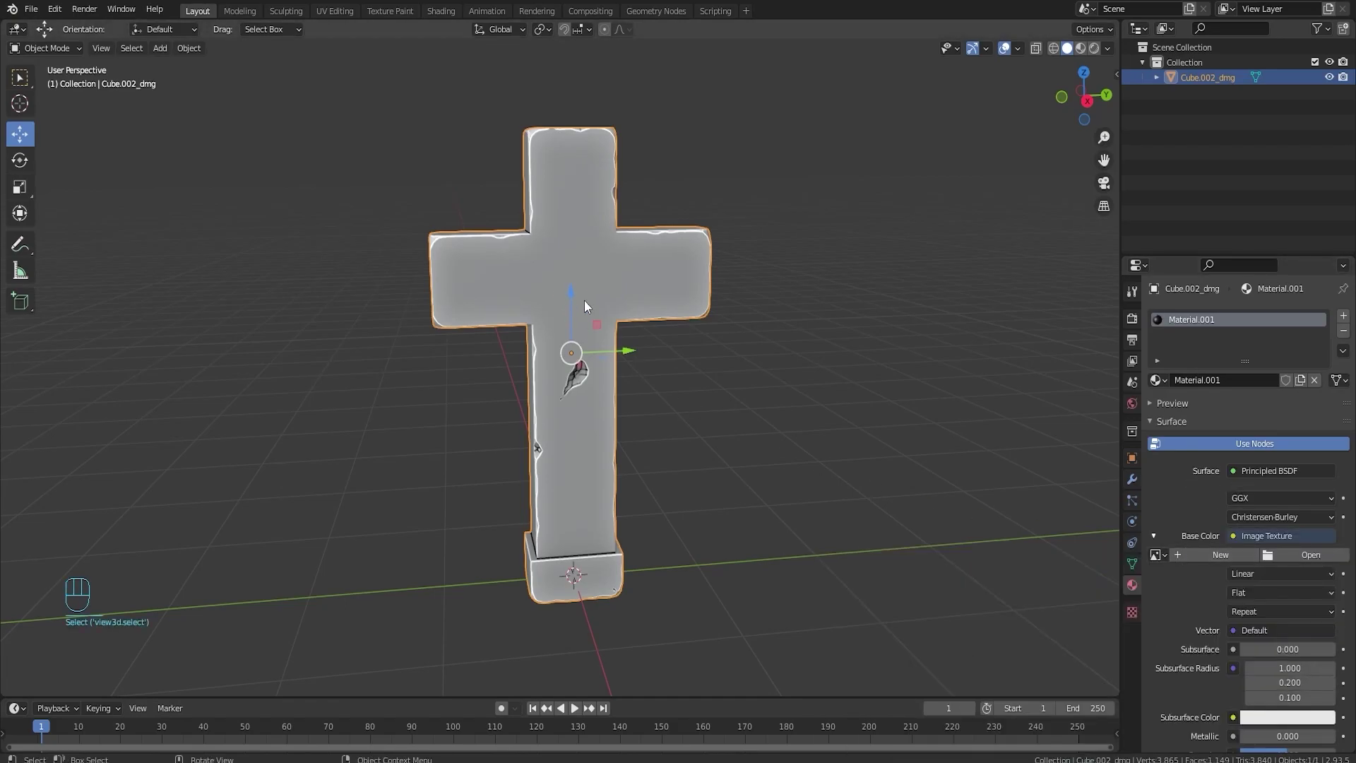
# Show the cross in Material Preview shading with robuildercross_Material.001_BaseColor.png loaded as its base color image
pyautogui.press('z')
pyautogui.moveTo(720, 449); pyautogui.dragTo(671, 431)
pyautogui.moveTo(657, 388); pyautogui.dragTo(586, 422, button='middle')
pyautogui.click(586, 422)
pyautogui.moveTo(678, 507); pyautogui.dragTo(638, 456, button='middle')
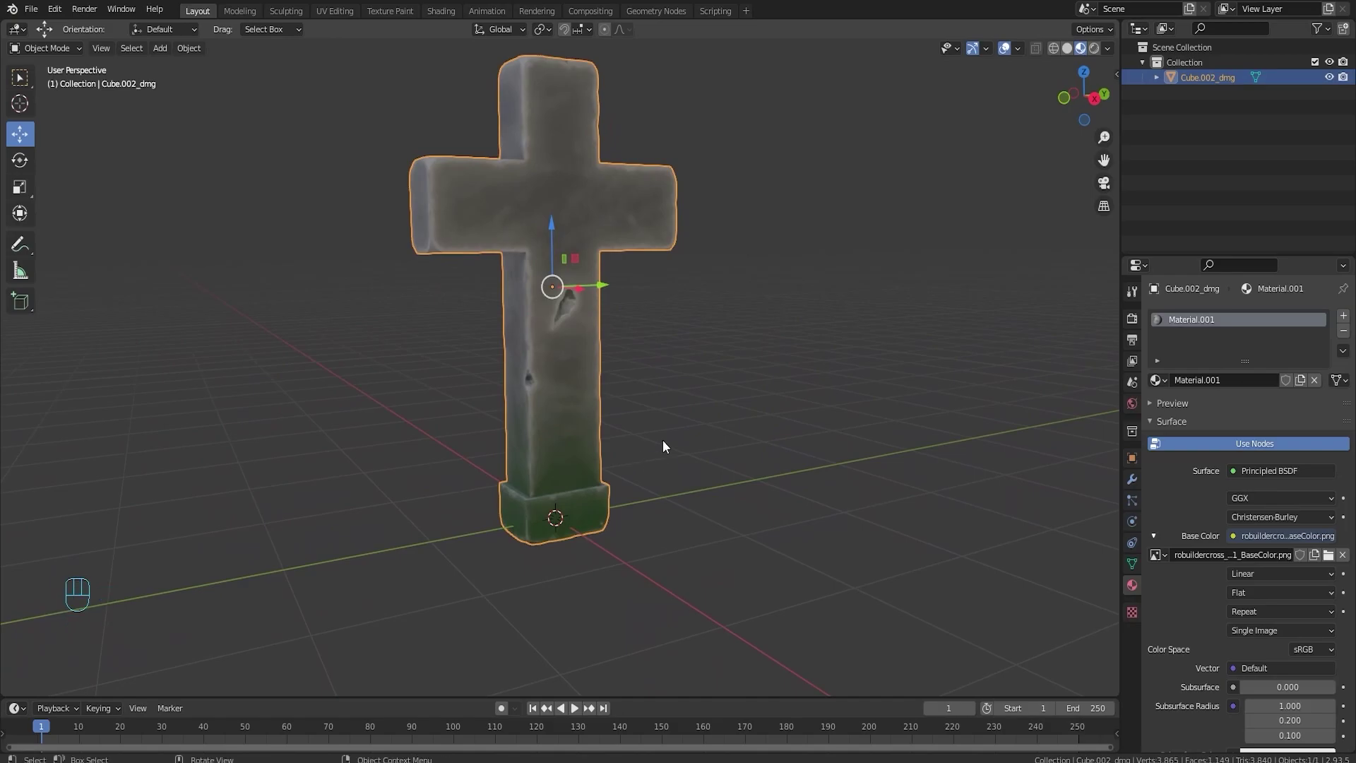
# Examine the textured cross from several angles and up close, checking the worn stone, cracks and green base
pyautogui.press('space')
pyautogui.press('space')
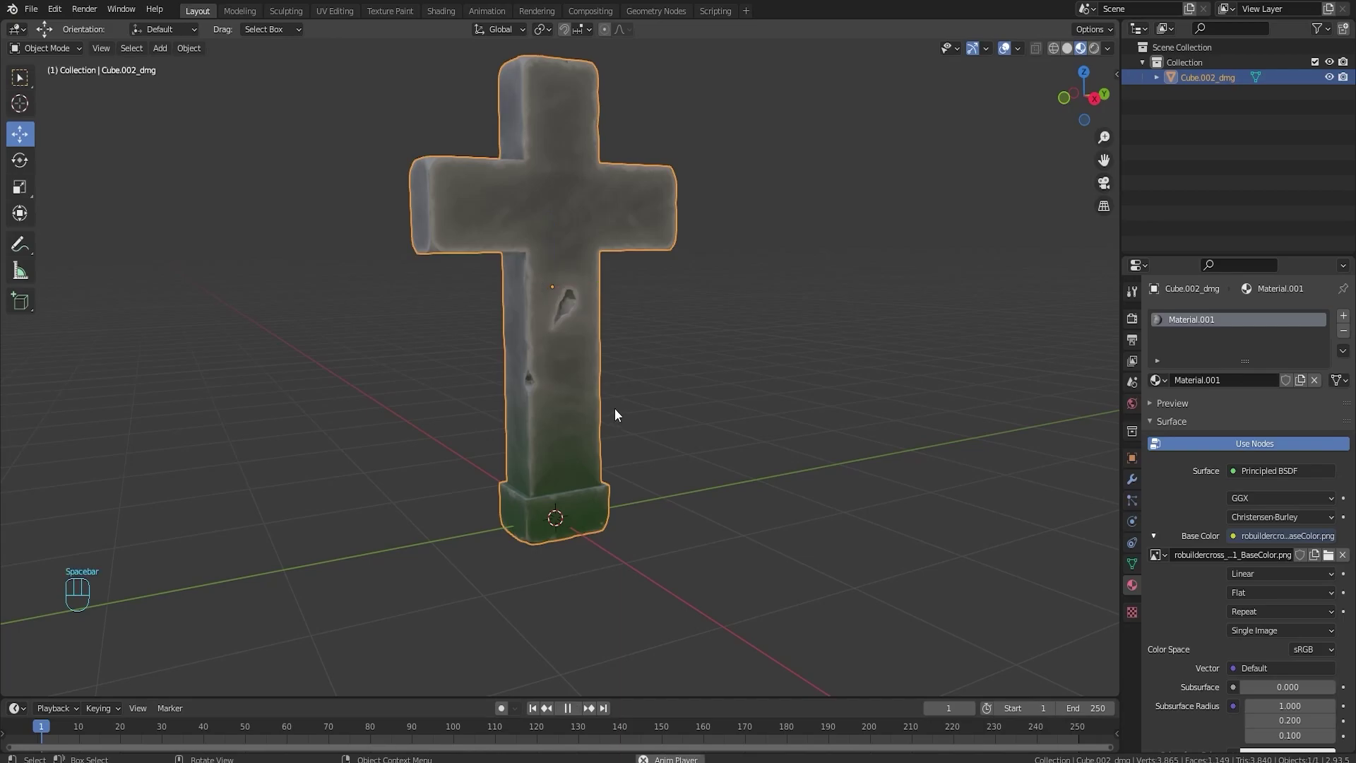
pyautogui.moveTo(480, 316); pyautogui.dragTo(690, 381, button='middle')
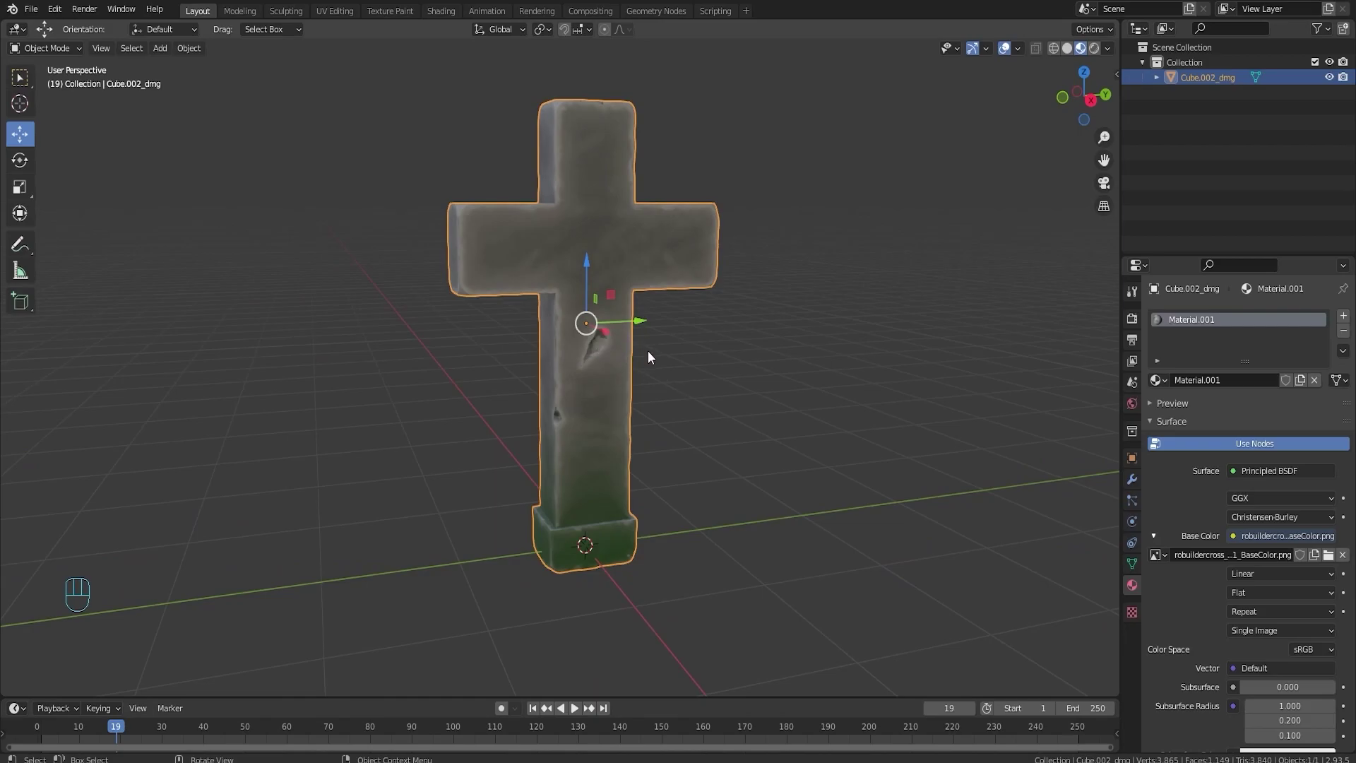
pyautogui.moveTo(648, 357); pyautogui.dragTo(808, 380, button='middle')
pyautogui.scroll(6, 608, 348)
pyautogui.scroll(-3, 809, 380)
pyautogui.scroll(-3, 777, 369)
pyautogui.moveTo(727, 361); pyautogui.dragTo(750, 383, button='middle')
# Toggle the cross in and out of Edit Mode to examine its mesh against the textured surface
pyautogui.press('Tab')
pyautogui.press('Tab')
pyautogui.press('Tab')
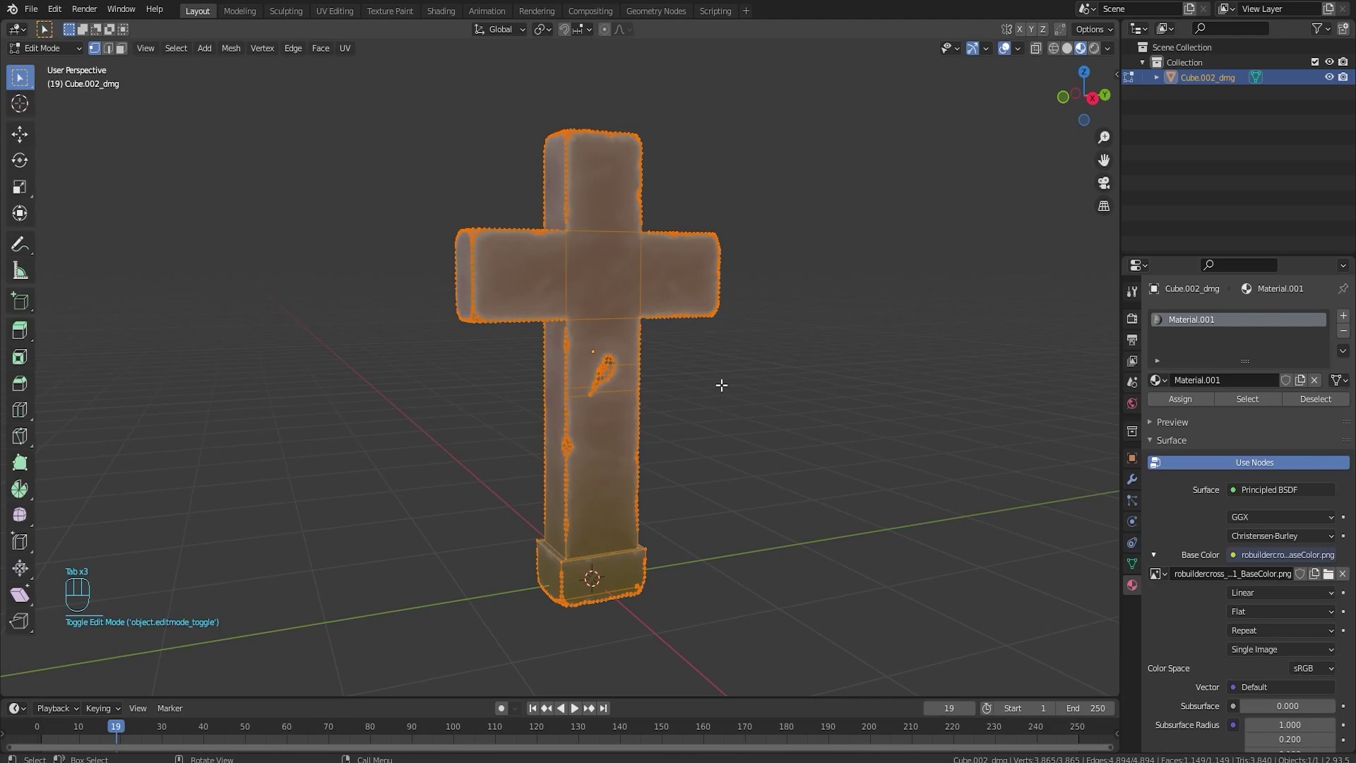
pyautogui.scroll(5, 700, 386)
pyautogui.press('Tab')
pyautogui.scroll(-5, 700, 387)
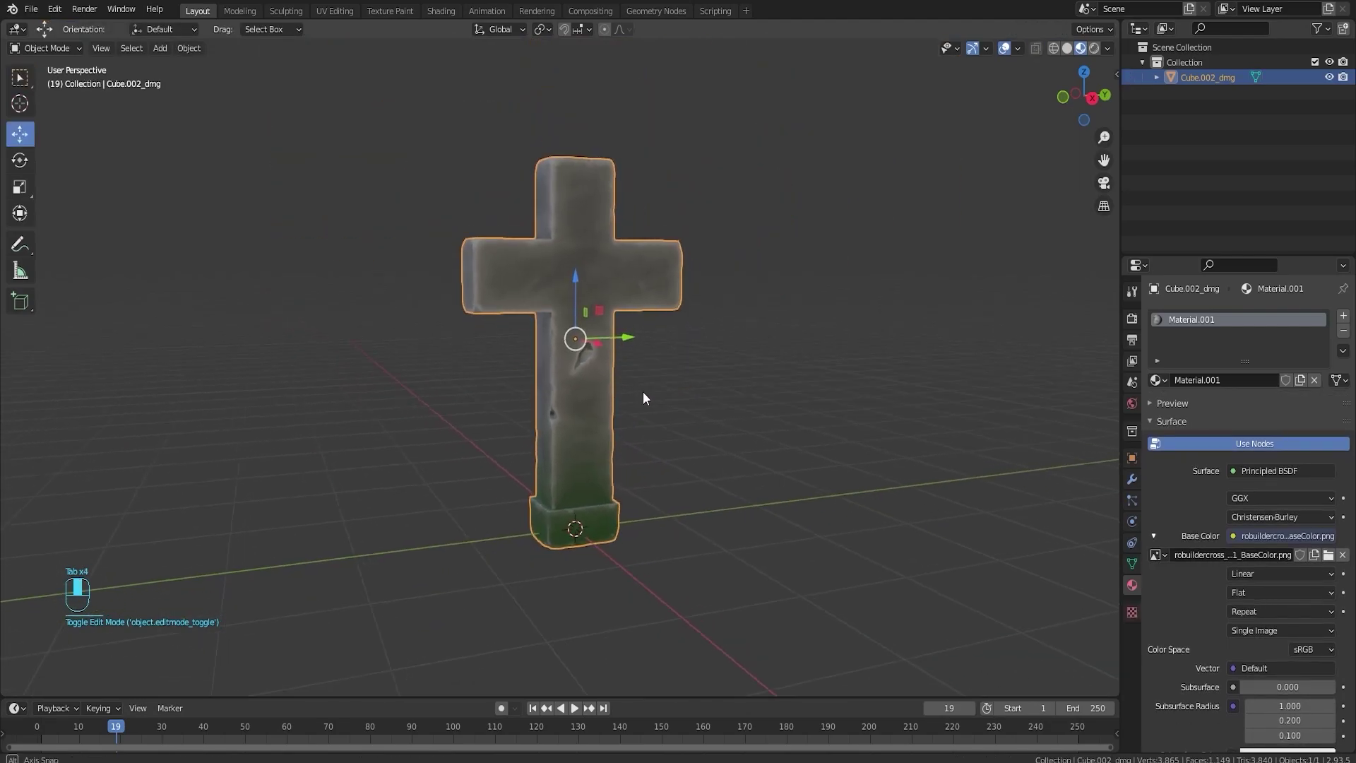
pyautogui.moveTo(643, 391)
pyautogui.mouseDown(button='middle')
pyautogui.moveTo(510, 332)
pyautogui.moveTo(655, 306)
pyautogui.moveTo(665, 387)
pyautogui.moveTo(593, 400)
pyautogui.moveTo(652, 405)
pyautogui.moveTo(647, 386)
pyautogui.moveTo(641, 404)
pyautogui.mouseUp(button='middle')
pyautogui.scroll(3, 652, 406)
pyautogui.scroll(-1, 651, 399)
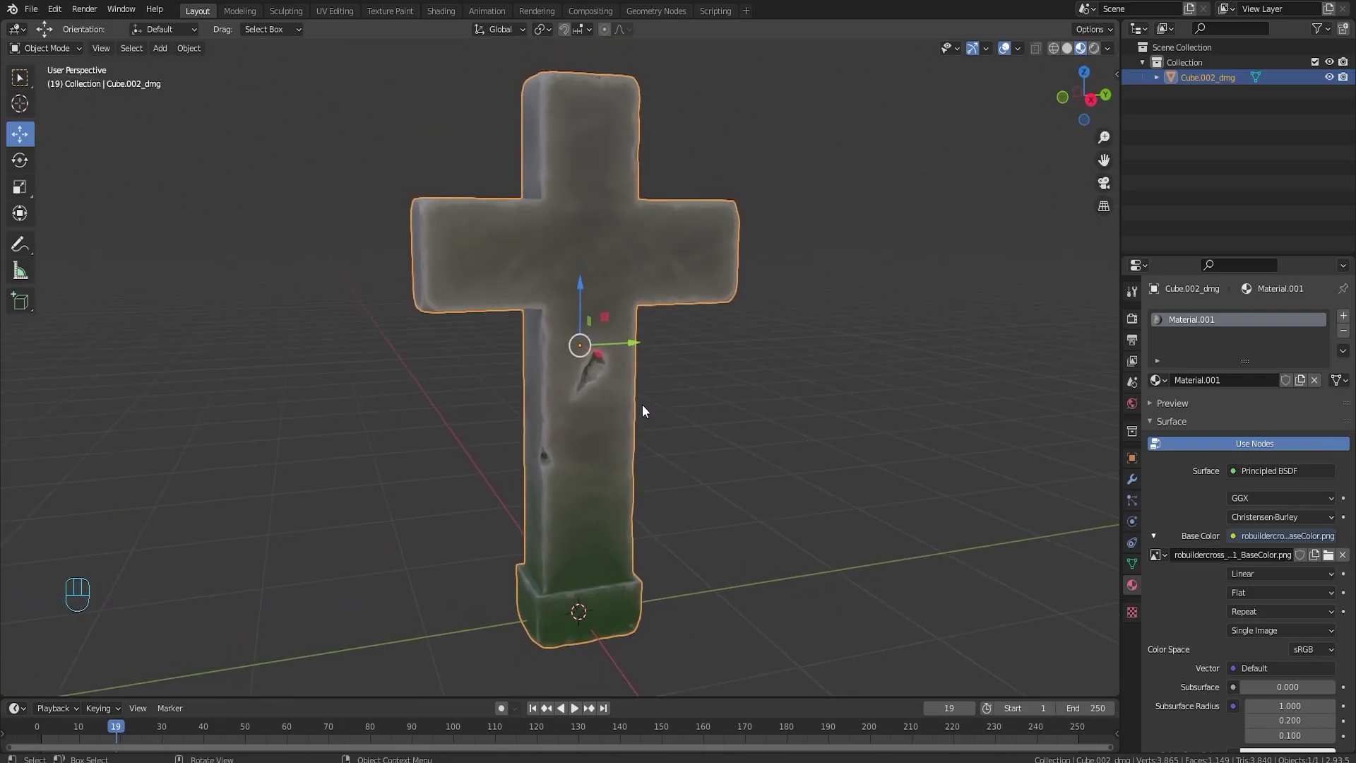